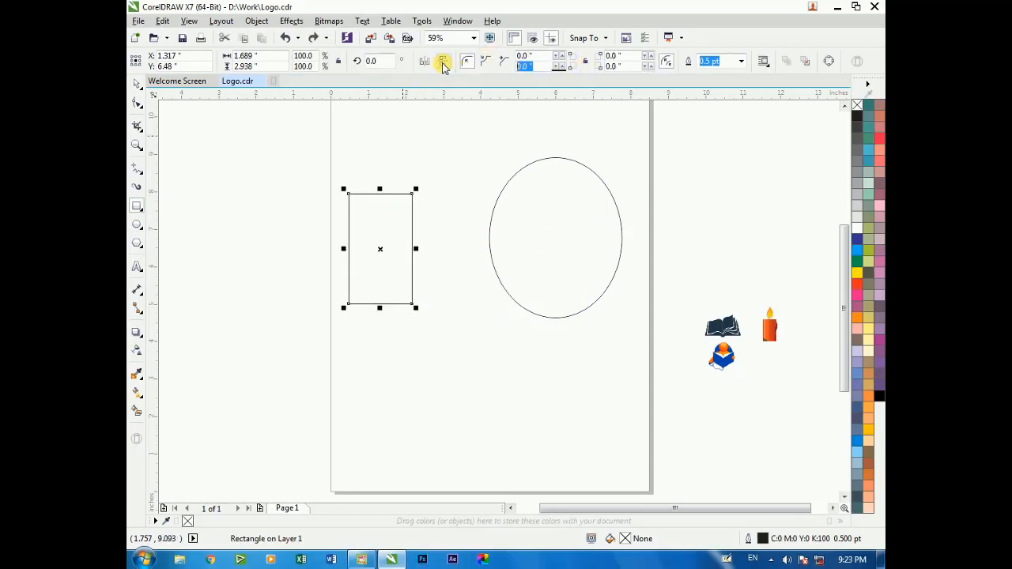
Round only the rectangle's lower-left corner with a radius of 0.5 in
{"action": "type", "text": "0.5"}
{"action": "left_click", "coordinate": [370, 131]}
{"action": "key", "text": "space"}
{"action": "scroll", "coordinate": [370, 187], "scroll_direction": "down", "scroll_amount": 2}
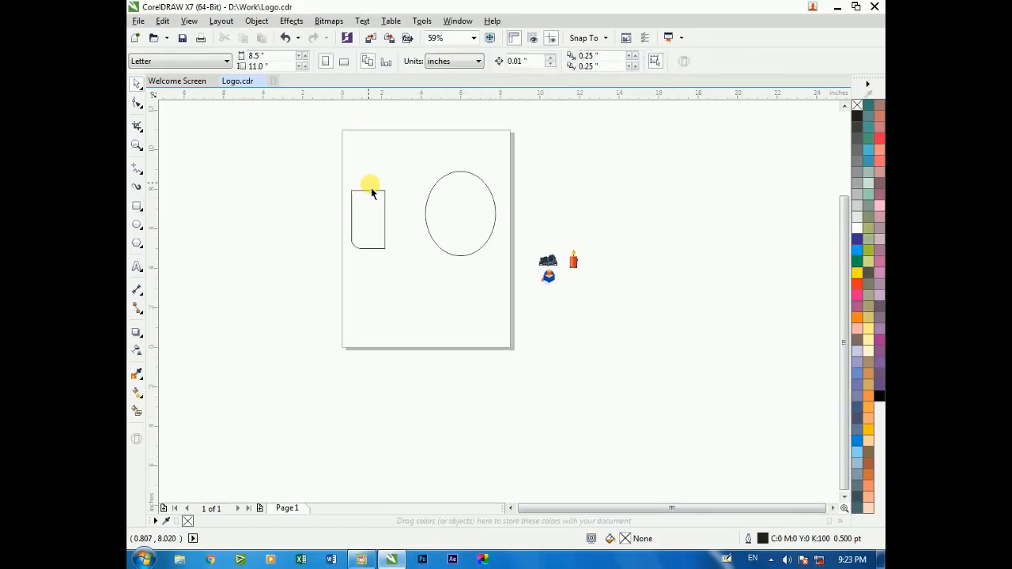
{"action": "scroll", "coordinate": [364, 196], "scroll_direction": "up", "scroll_amount": 3}
Convert the rounded rectangle to curves and raise its top edge slightly with the Shape tool
{"action": "left_click", "coordinate": [366, 249]}
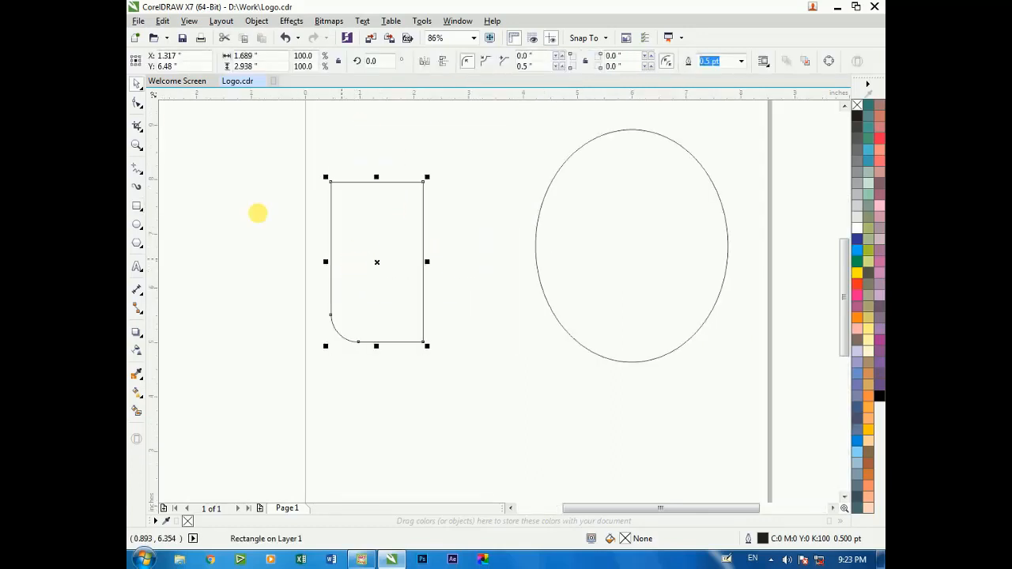
{"action": "right_click", "coordinate": [373, 205]}
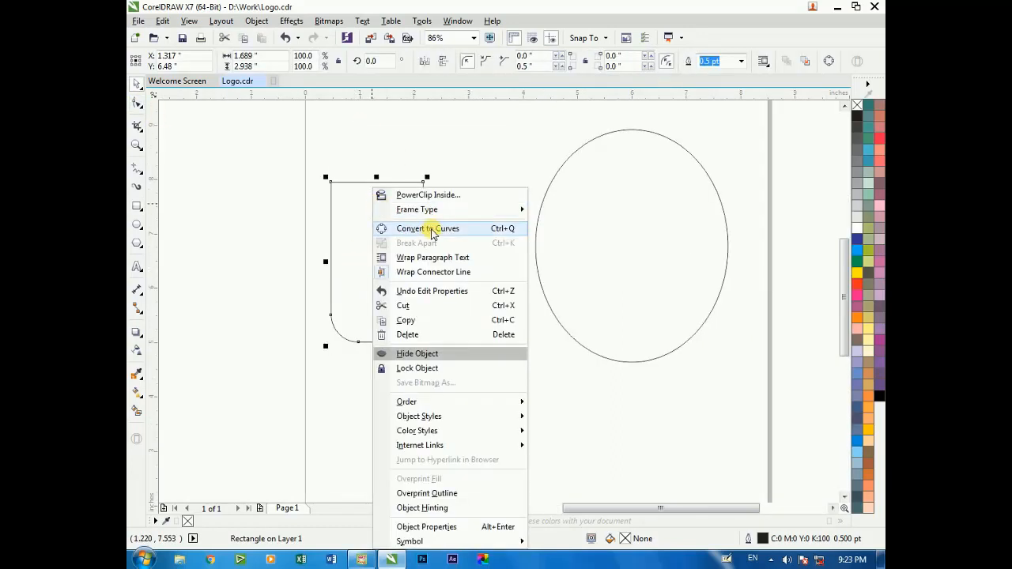
{"action": "left_click", "coordinate": [416, 228]}
{"action": "left_click", "coordinate": [381, 215]}
{"action": "key", "text": "F10"}
{"action": "left_click_drag", "start_coordinate": [309, 158], "coordinate": [425, 171]}
{"action": "left_click", "coordinate": [455, 237]}
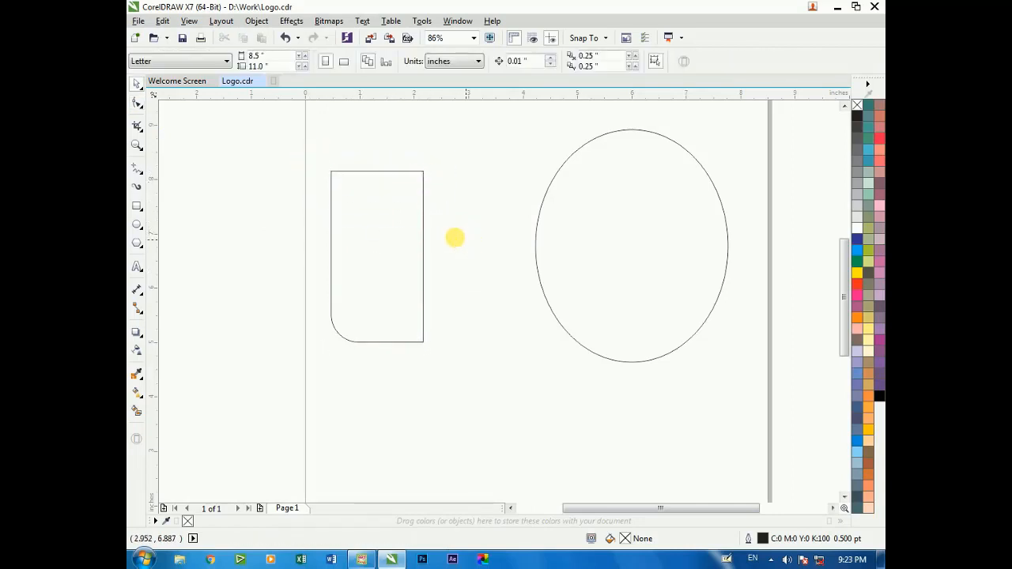
Scale the ellipse down proportionally to about 2.61 × 3.16 in
{"action": "left_click", "coordinate": [573, 222]}
{"action": "left_click_drag", "start_coordinate": [728, 129], "coordinate": [679, 191]}
{"action": "key", "text": "F10"}
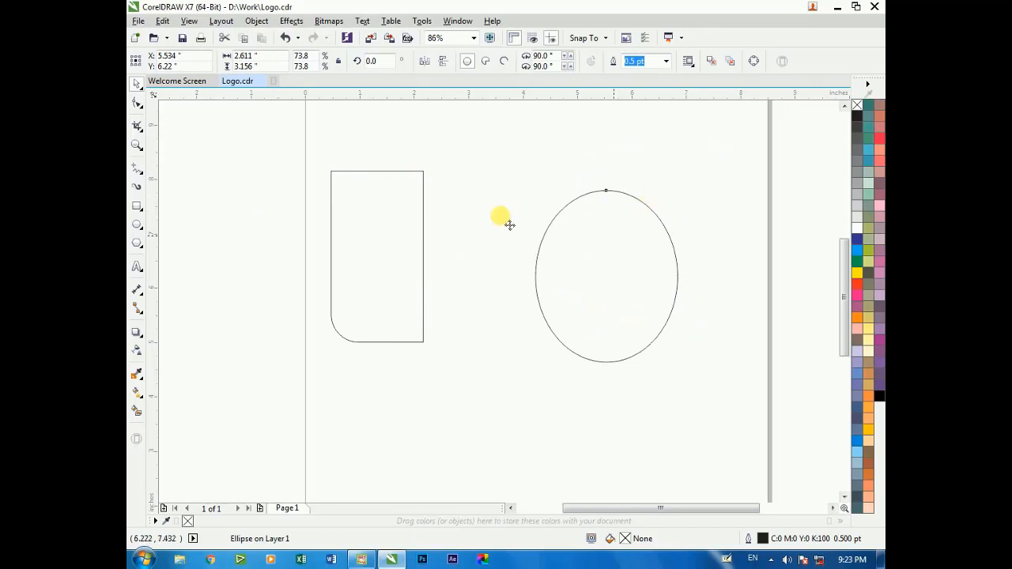
Move the ellipse over the rectangle's top edge and center it horizontally on the rectangle
{"action": "left_click_drag", "start_coordinate": [613, 239], "coordinate": [391, 135]}
{"action": "left_click_drag", "start_coordinate": [458, 261], "coordinate": [449, 253]}
{"action": "left_click", "coordinate": [417, 269], "text": "shift"}
{"action": "key", "text": "c"}
{"action": "left_click", "coordinate": [461, 256]}
Fit the ellipse at about 1.96 × 2.37 in so its outline passes through the rectangle's top corners
{"action": "scroll", "coordinate": [375, 205], "scroll_direction": "down", "scroll_amount": 2}
{"action": "key", "text": "F2"}
{"action": "left_click_drag", "start_coordinate": [327, 133], "coordinate": [460, 240]}
{"action": "left_click_drag", "start_coordinate": [460, 240], "coordinate": [455, 186]}
{"action": "key", "text": "F2"}
{"action": "left_click_drag", "start_coordinate": [336, 290], "coordinate": [427, 339]}
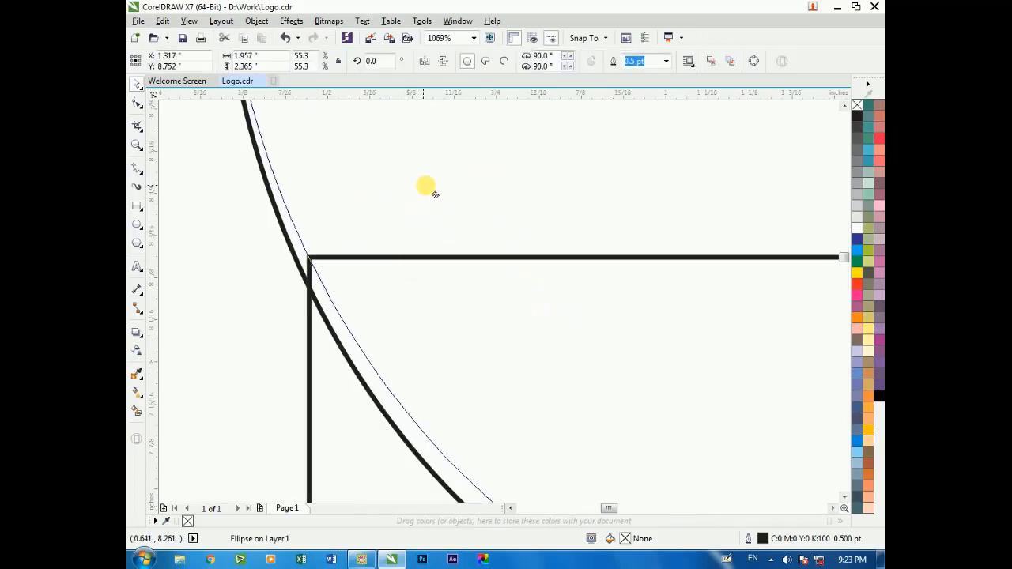
{"action": "left_click_drag", "start_coordinate": [426, 186], "coordinate": [426, 186]}
{"action": "scroll", "coordinate": [404, 225], "scroll_direction": "down", "scroll_amount": 2}
Trim the rectangle's top with the overlapping ellipse and delete the ellipse
{"action": "key", "text": "F2"}
{"action": "left_click_drag", "start_coordinate": [566, 197], "coordinate": [709, 265]}
{"action": "scroll", "coordinate": [564, 276], "scroll_direction": "down", "scroll_amount": 4}
{"action": "left_click", "coordinate": [538, 353], "text": "shift"}
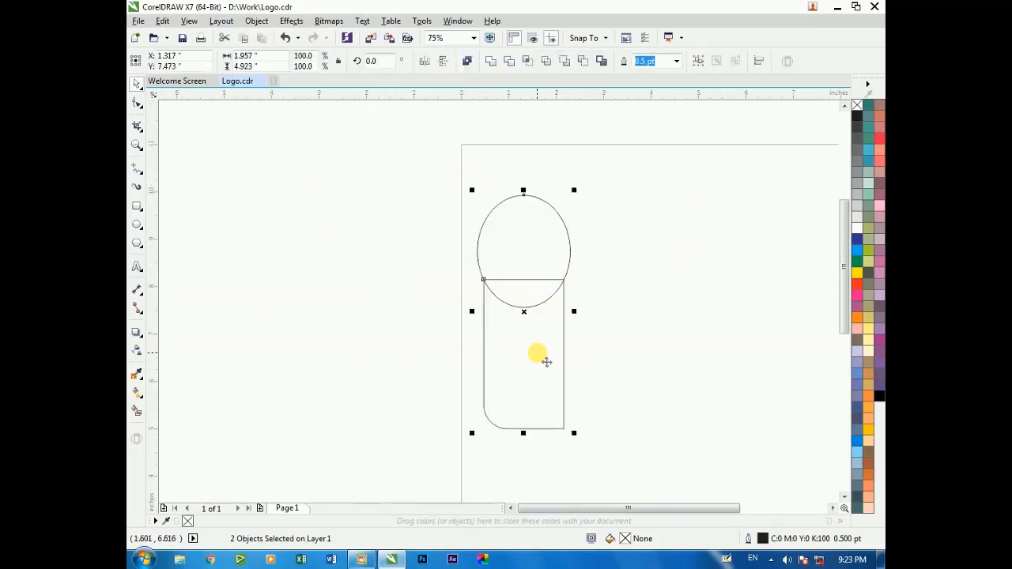
{"action": "left_click", "coordinate": [510, 63]}
{"action": "left_click", "coordinate": [529, 242]}
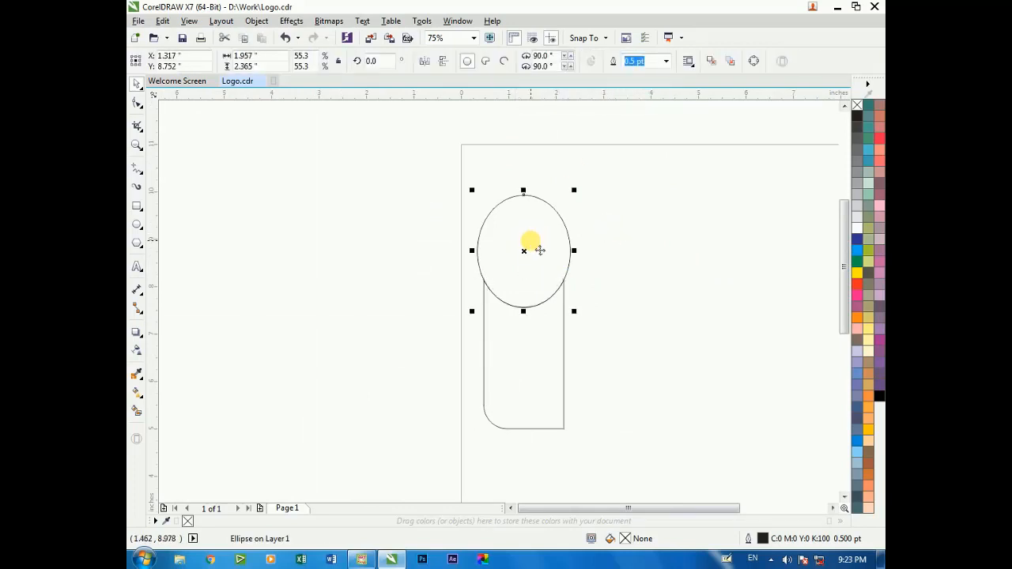
{"action": "key", "text": "Delete"}
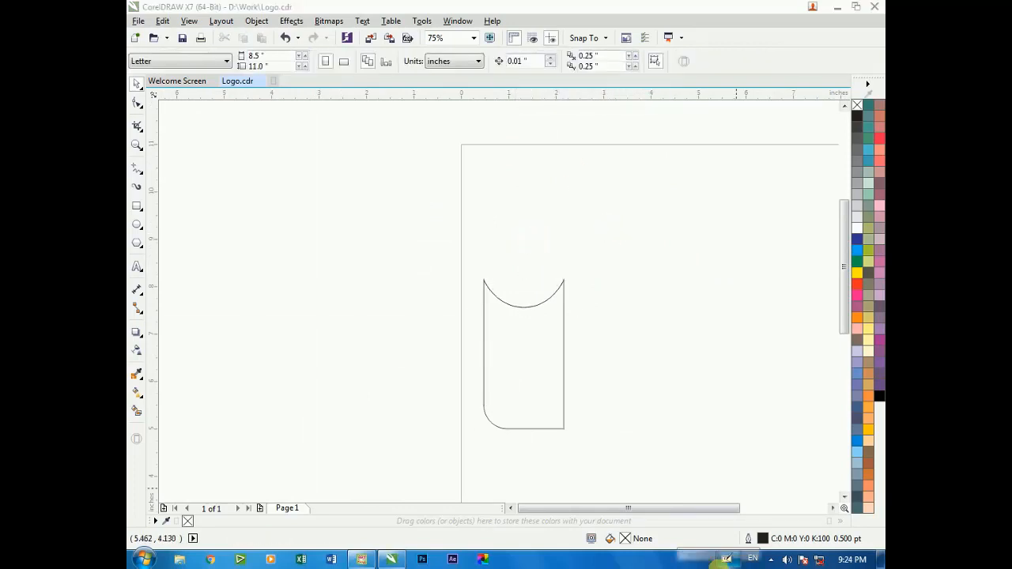
Try to move the lower node of the trimmed shape's left side upward and undo the move
{"action": "left_click", "coordinate": [771, 559]}
{"action": "left_click", "coordinate": [543, 373]}
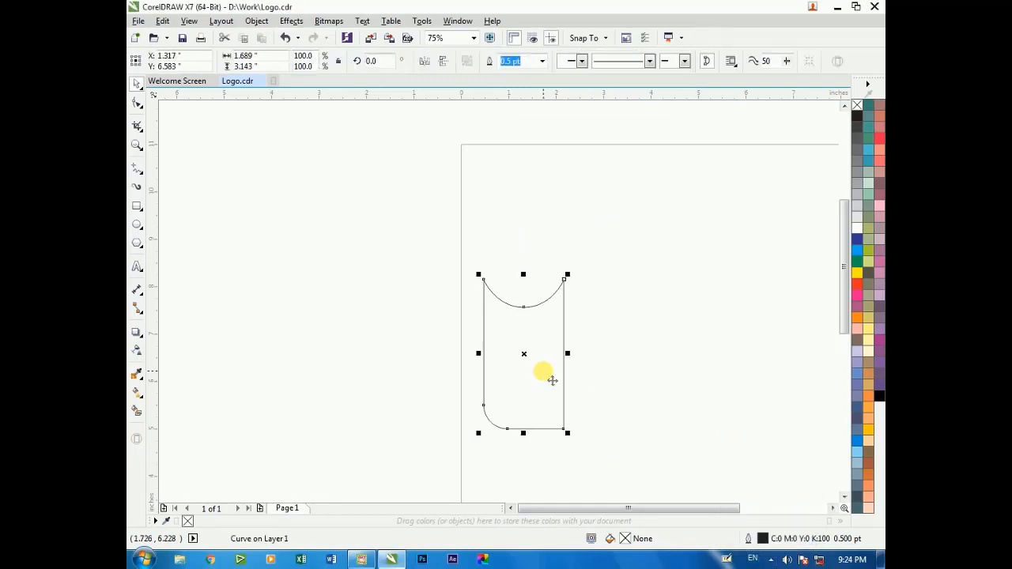
{"action": "left_click", "coordinate": [601, 328]}
{"action": "scroll", "coordinate": [601, 328], "scroll_direction": "down", "scroll_amount": 1}
{"action": "key", "text": "F2"}
{"action": "left_click_drag", "start_coordinate": [490, 253], "coordinate": [660, 415]}
{"action": "left_click", "coordinate": [466, 317]}
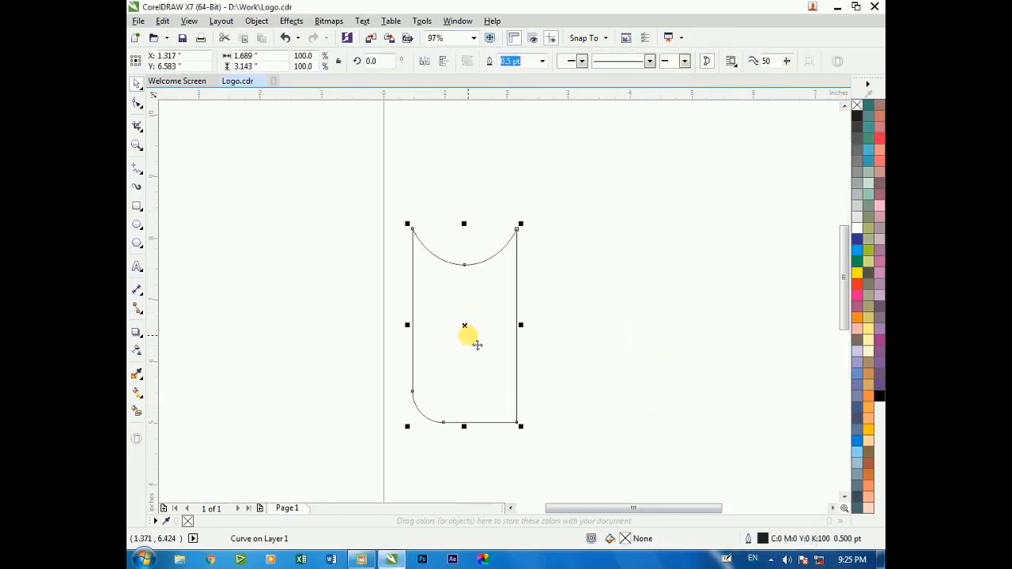
{"action": "key", "text": "F10"}
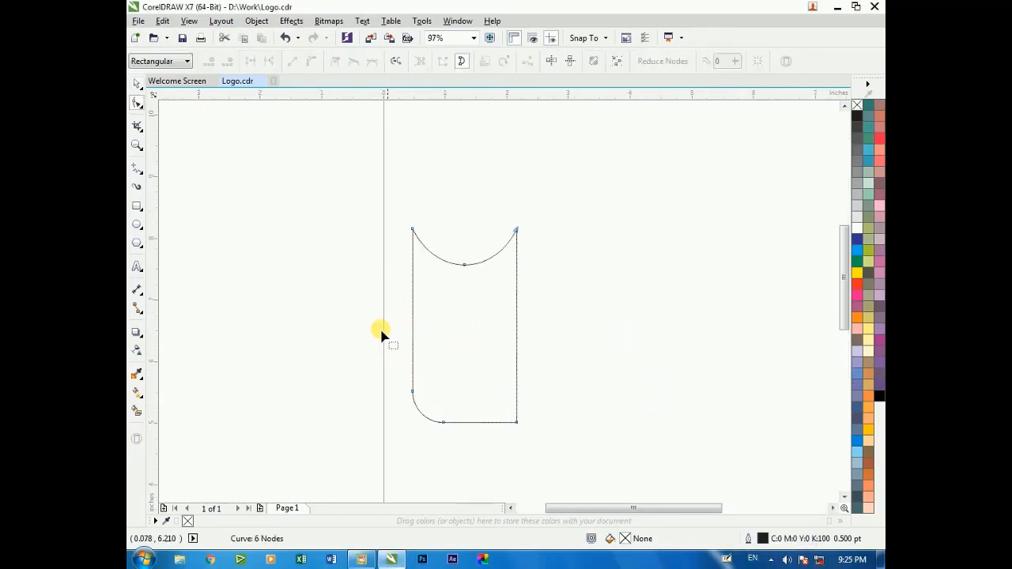
{"action": "key", "text": "F2"}
{"action": "left_click_drag", "start_coordinate": [357, 227], "coordinate": [609, 487]}
{"action": "left_click_drag", "start_coordinate": [383, 348], "coordinate": [386, 249]}
{"action": "key", "text": "ctrl+z"}
{"action": "scroll", "coordinate": [399, 385], "scroll_direction": "down", "scroll_amount": 2}
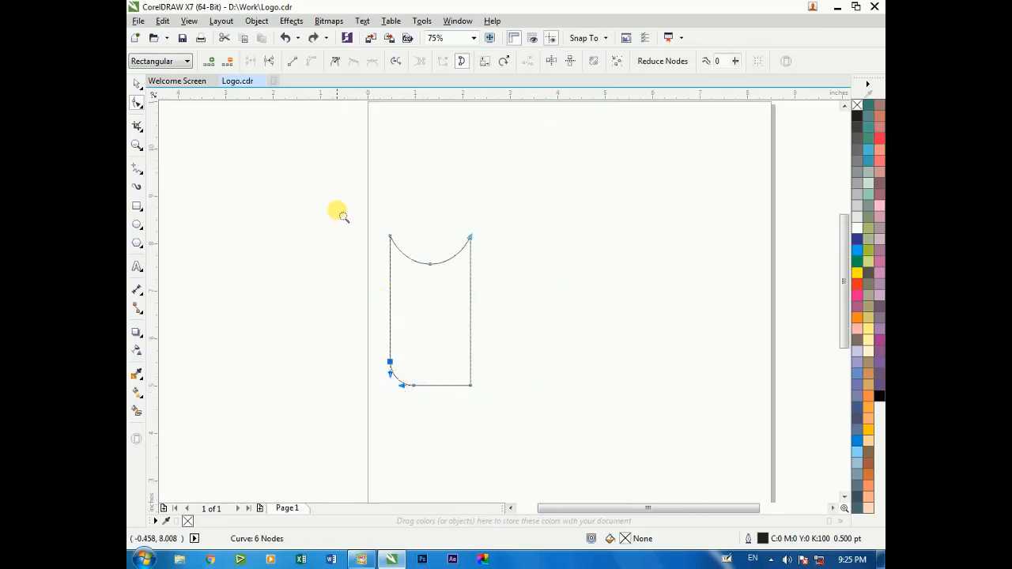
Try deleting the node at the shape's lower-right corner and undo the deletion
{"action": "left_click_drag", "start_coordinate": [620, 451], "coordinate": [620, 450]}
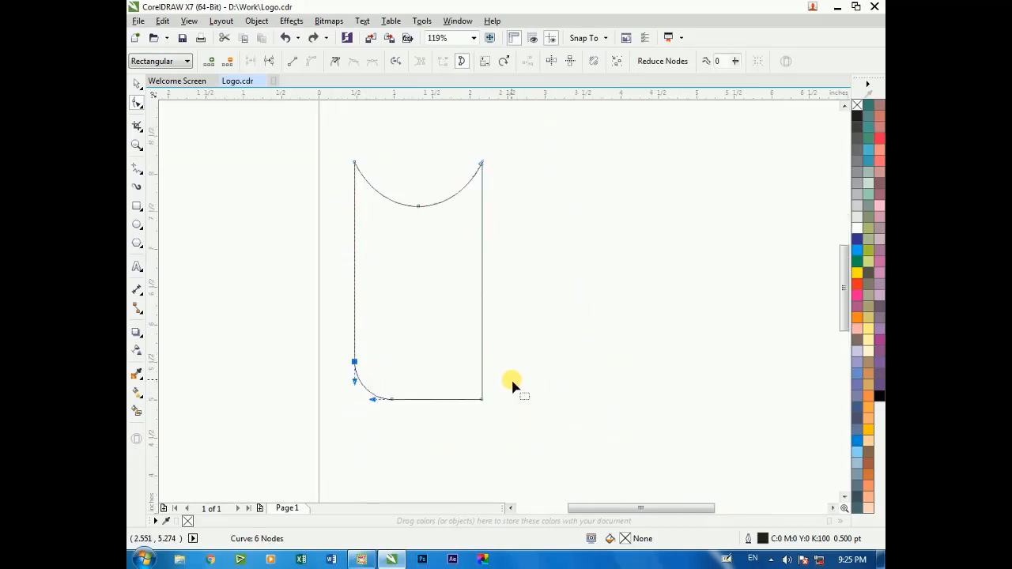
{"action": "left_click_drag", "start_coordinate": [511, 381], "coordinate": [457, 418]}
{"action": "key", "text": "Delete"}
{"action": "key", "text": "space"}
{"action": "key", "text": "ctrl+z"}
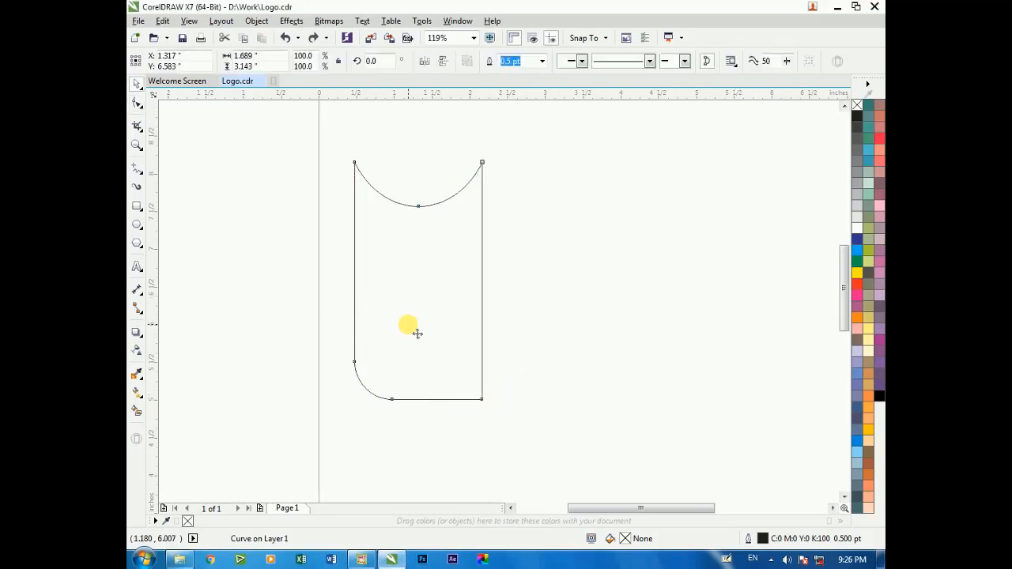
Try removing the nodes of the rounded lower-left corner and reshaping the curve with its control handle
{"action": "key", "text": "F10"}
{"action": "left_click_drag", "start_coordinate": [379, 393], "coordinate": [380, 389]}
{"action": "key", "text": "Delete"}
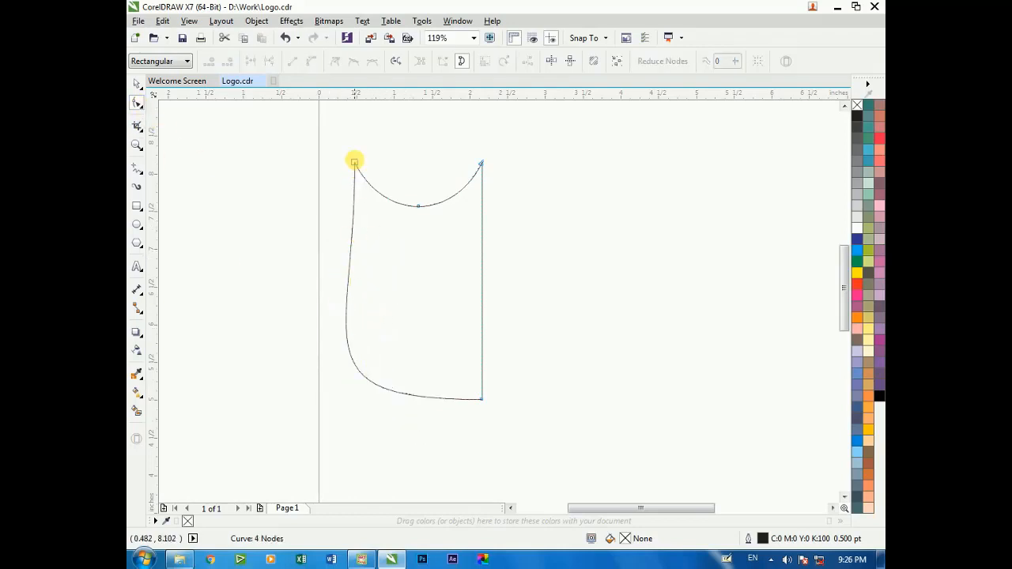
{"action": "left_click", "coordinate": [354, 162]}
{"action": "left_click", "coordinate": [355, 342]}
{"action": "key", "text": "ctrl+z"}
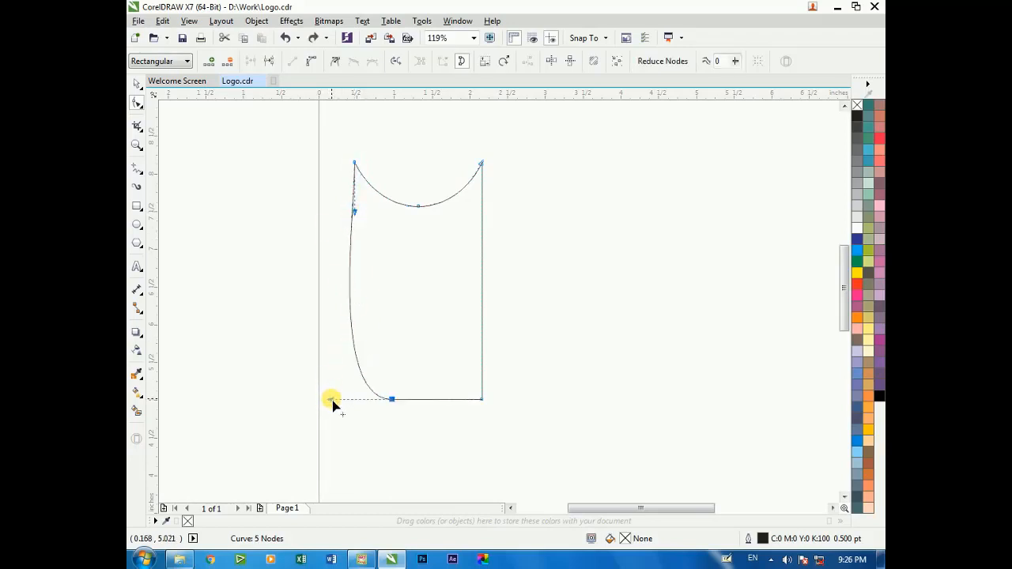
{"action": "left_click_drag", "start_coordinate": [332, 400], "coordinate": [353, 324]}
{"action": "key", "text": "ctrl+z"}
Delete the rounded corner's nodes again and try raising the bottom curve's control handle
{"action": "left_click_drag", "start_coordinate": [379, 378], "coordinate": [379, 376]}
{"action": "key", "text": "Delete"}
{"action": "left_click", "coordinate": [355, 163]}
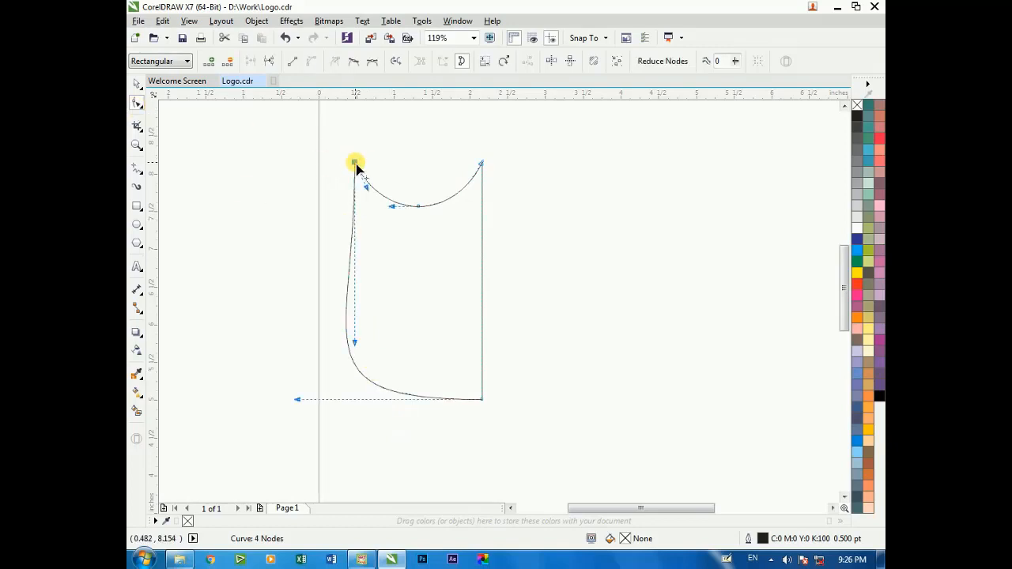
{"action": "left_click_drag", "start_coordinate": [297, 402], "coordinate": [294, 343]}
{"action": "key", "text": "ctrl+z"}
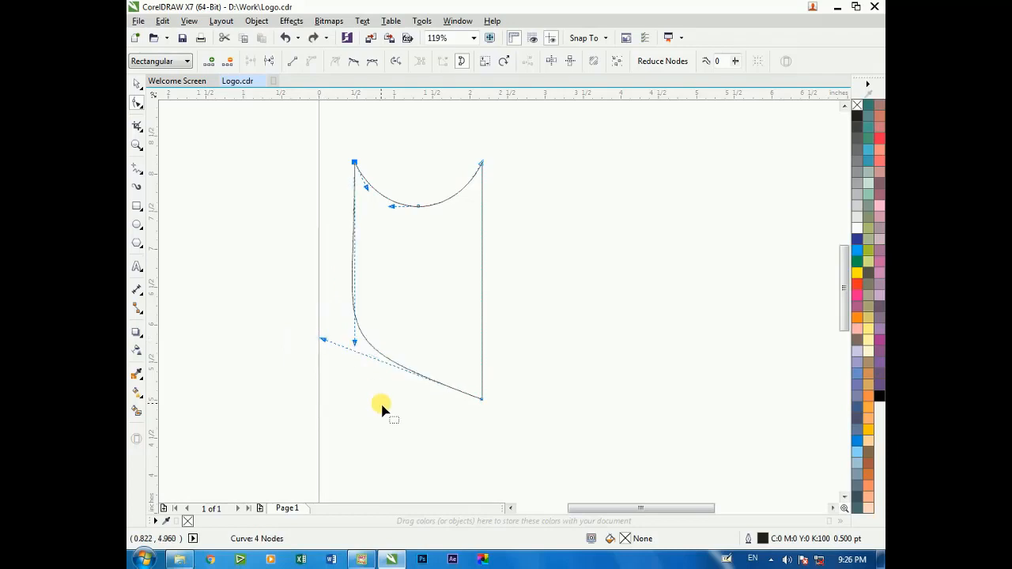
{"action": "key", "text": "ctrl+z"}
Try adjusting both control handles of the lower-left curve and undo the edits back to the rounded corner
{"action": "left_click_drag", "start_coordinate": [355, 342], "coordinate": [329, 343]}
{"action": "left_click", "coordinate": [298, 401]}
{"action": "left_click_drag", "start_coordinate": [298, 400], "coordinate": [321, 379]}
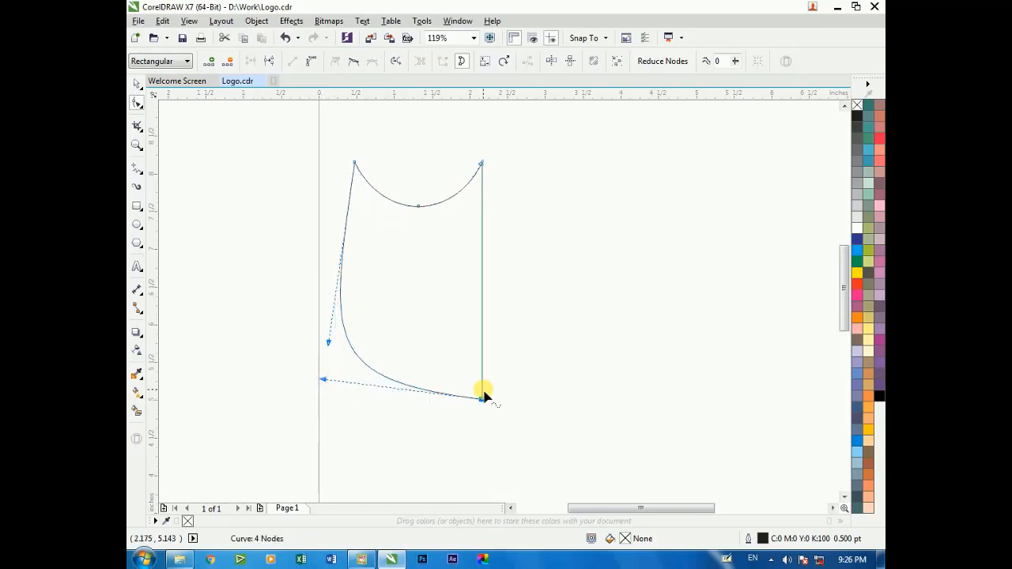
{"action": "key", "text": "ctrl+z"}
{"action": "key", "text": "ctrl+z"}
{"action": "key", "text": "ctrl+z"}
{"action": "key", "text": "ctrl+z"}
{"action": "left_click", "coordinate": [476, 446]}
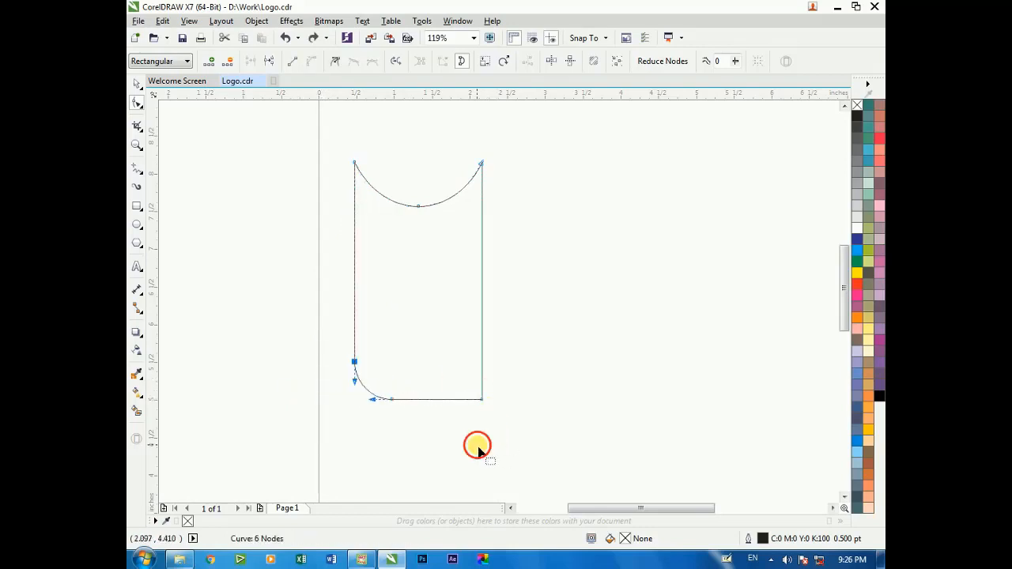
Raise the three nodes of the concave top edge together straight up to make the shape taller
{"action": "scroll", "coordinate": [424, 351], "scroll_direction": "down", "scroll_amount": 2}
{"action": "key", "text": "F2"}
{"action": "left_click_drag", "start_coordinate": [330, 209], "coordinate": [566, 465]}
{"action": "left_click_drag", "start_coordinate": [366, 135], "coordinate": [556, 242]}
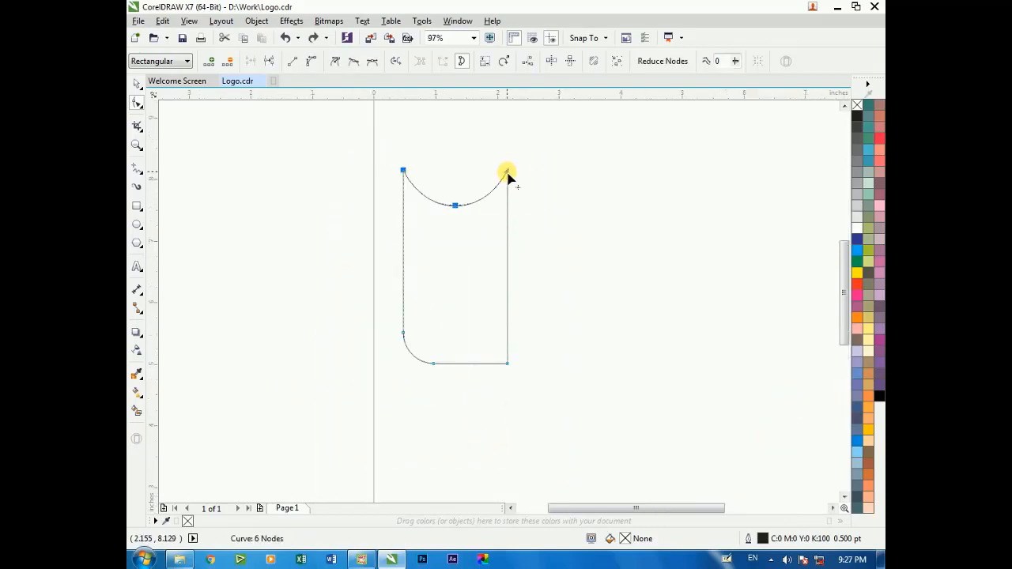
{"action": "left_click_drag", "start_coordinate": [508, 176], "coordinate": [508, 129]}
Delete the two nodes of the rounded lower-left corner and adjust the remaining handles into one sweeping curve
{"action": "left_click_drag", "start_coordinate": [385, 309], "coordinate": [439, 370]}
{"action": "key", "text": "Delete"}
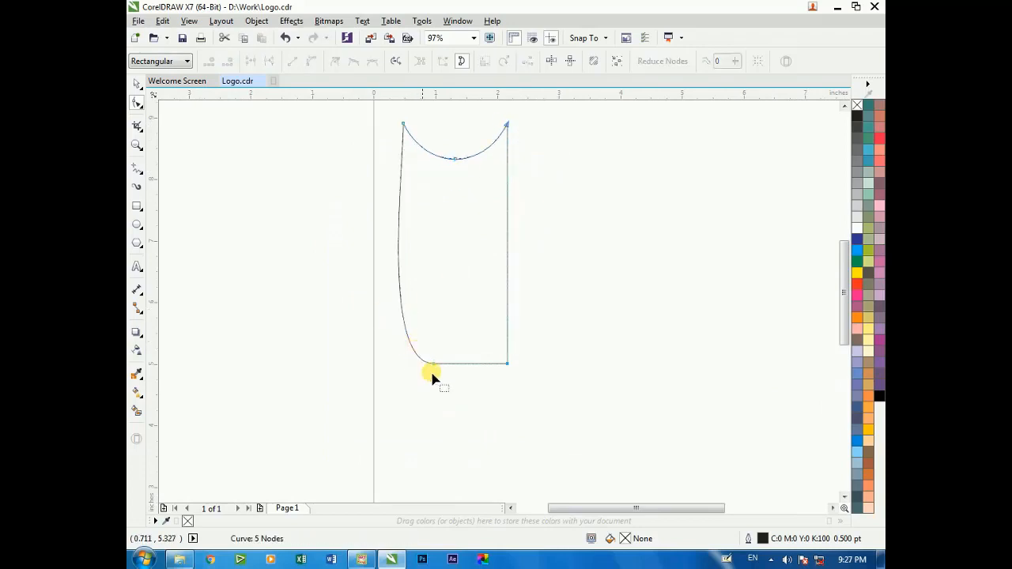
{"action": "left_click", "coordinate": [507, 364]}
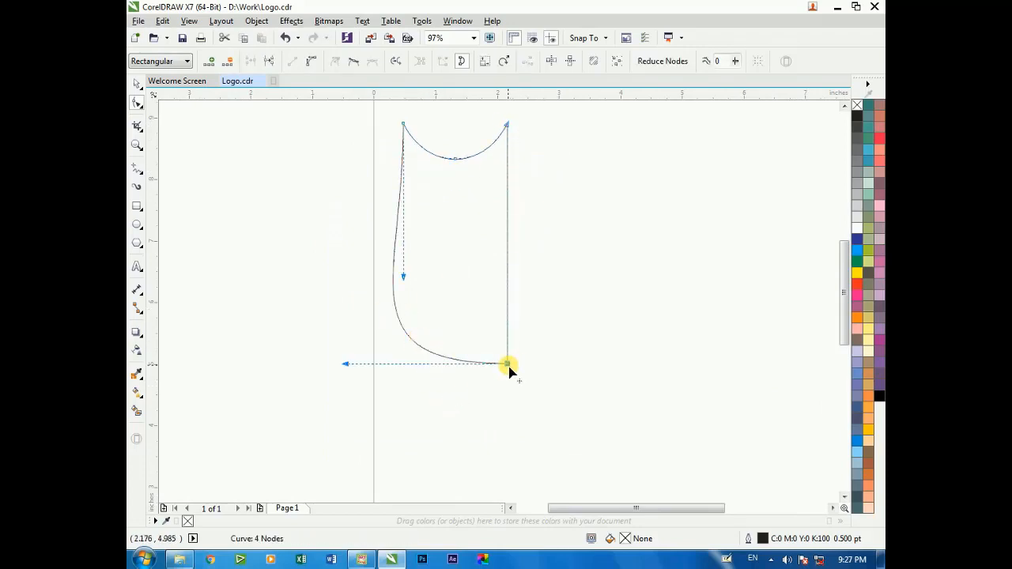
{"action": "left_click_drag", "start_coordinate": [403, 276], "coordinate": [363, 274]}
{"action": "left_click_drag", "start_coordinate": [351, 366], "coordinate": [378, 351]}
{"action": "scroll", "coordinate": [327, 327], "scroll_direction": "down", "scroll_amount": 2}
{"action": "scroll", "coordinate": [339, 266], "scroll_direction": "up", "scroll_amount": 2}
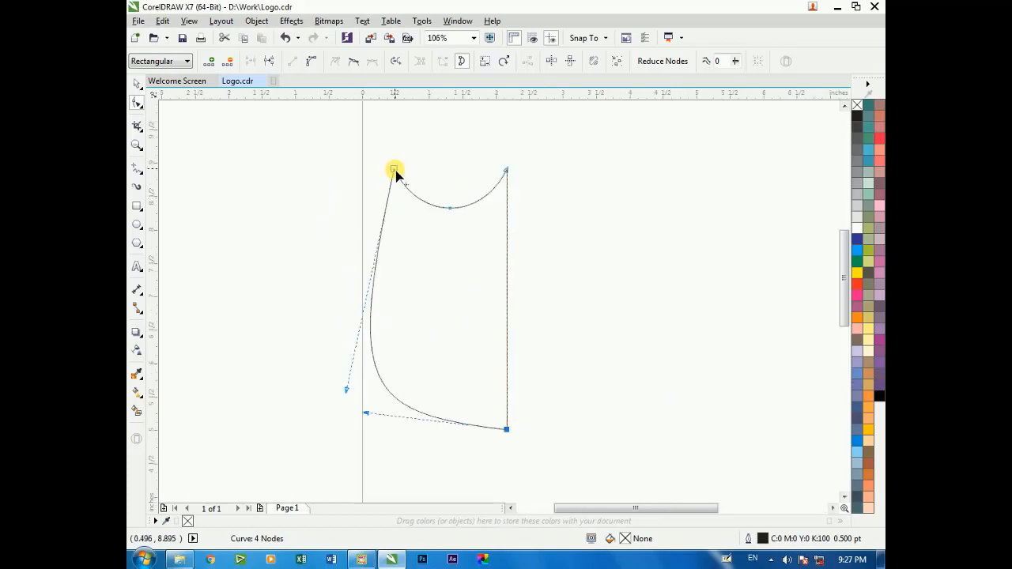
Move the upper-left node outward and adjust its lower handle to smooth the shape's left side
{"action": "left_click_drag", "start_coordinate": [395, 172], "coordinate": [376, 171]}
{"action": "left_click_drag", "start_coordinate": [329, 393], "coordinate": [335, 389]}
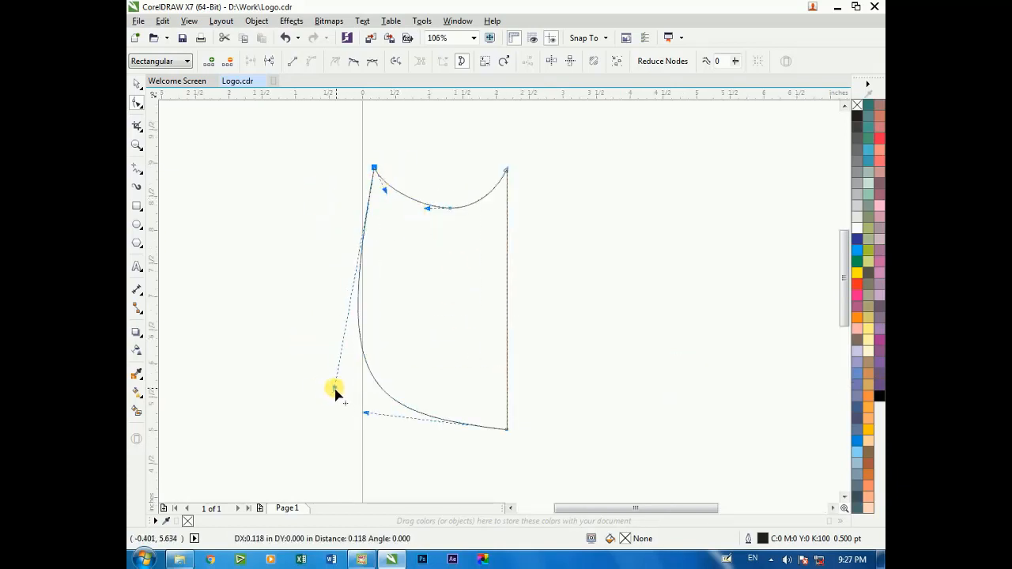
{"action": "scroll", "coordinate": [350, 274], "scroll_direction": "down", "scroll_amount": 2}
Shift the half-shield slightly to the right and try mirroring it across its straight edge
{"action": "key", "text": "space"}
{"action": "scroll", "coordinate": [422, 298], "scroll_direction": "up", "scroll_amount": 1}
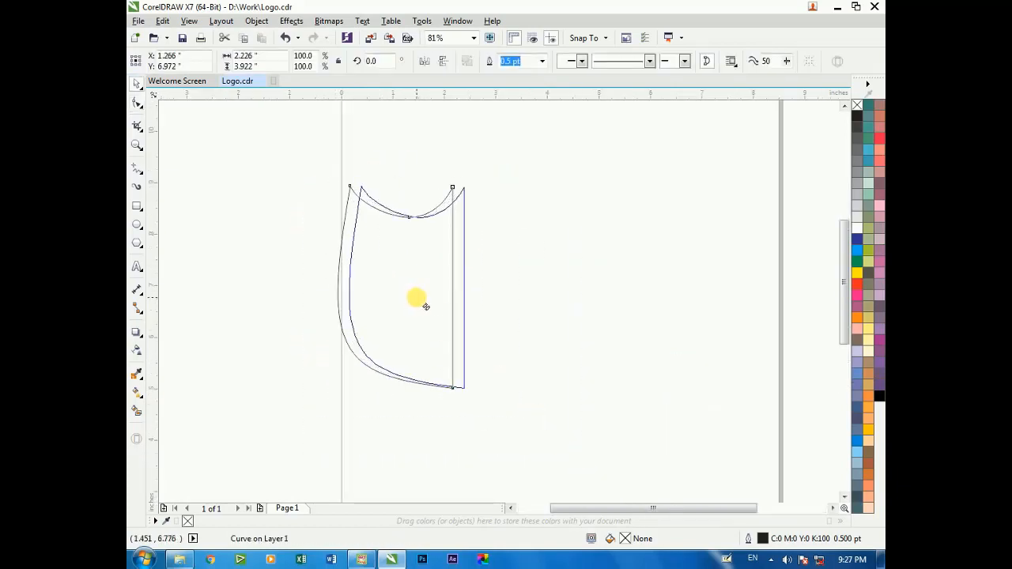
{"action": "left_click_drag", "start_coordinate": [364, 299], "coordinate": [504, 299]}
{"action": "key", "text": "ctrl+z"}
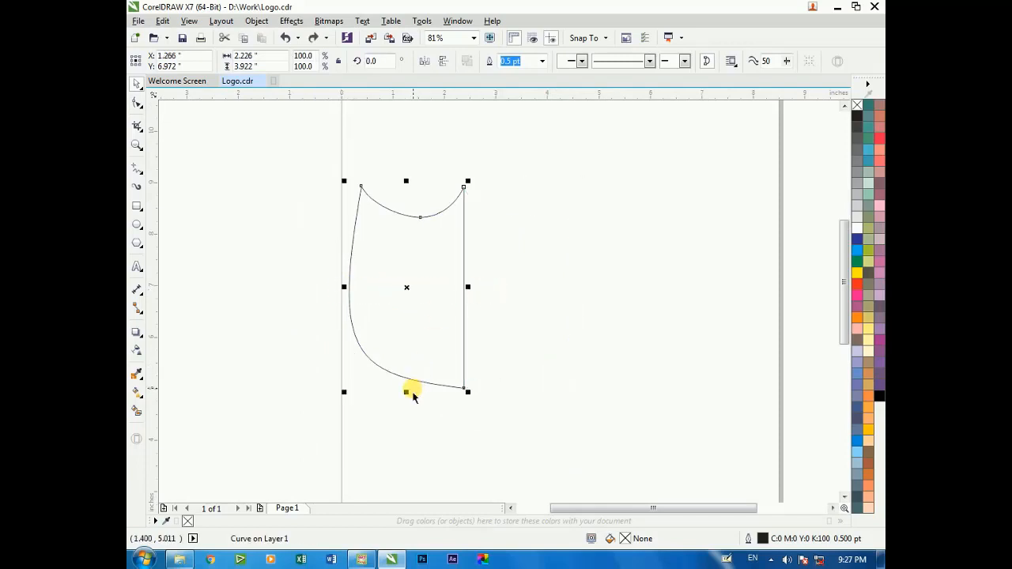
Stretch the half-shield downward to about 4.65 in tall and mirror a copy across its straight edge
{"action": "left_click_drag", "start_coordinate": [407, 390], "coordinate": [406, 430]}
{"action": "left_click_drag", "start_coordinate": [346, 305], "coordinate": [477, 305]}
{"action": "left_click", "coordinate": [297, 277]}
{"action": "scroll", "coordinate": [300, 259], "scroll_direction": "down", "scroll_amount": 2}
{"action": "key", "text": "F2"}
{"action": "left_click_drag", "start_coordinate": [269, 180], "coordinate": [512, 408]}
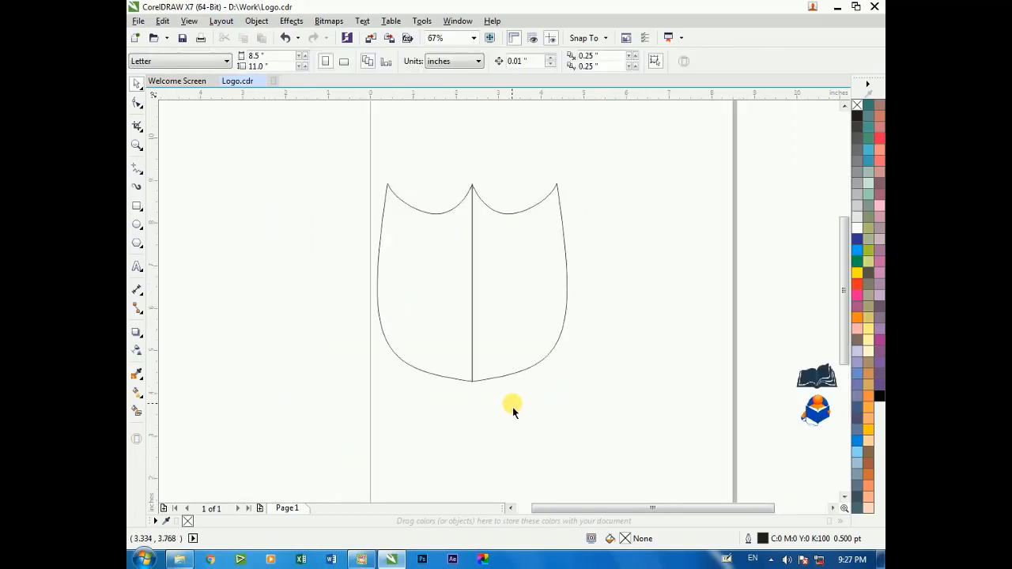
Draw a horizontal line about 6.2 in long across the shield's middle and place a horizontal guideline on it
{"action": "left_click", "coordinate": [137, 169]}
{"action": "left_click", "coordinate": [346, 279]}
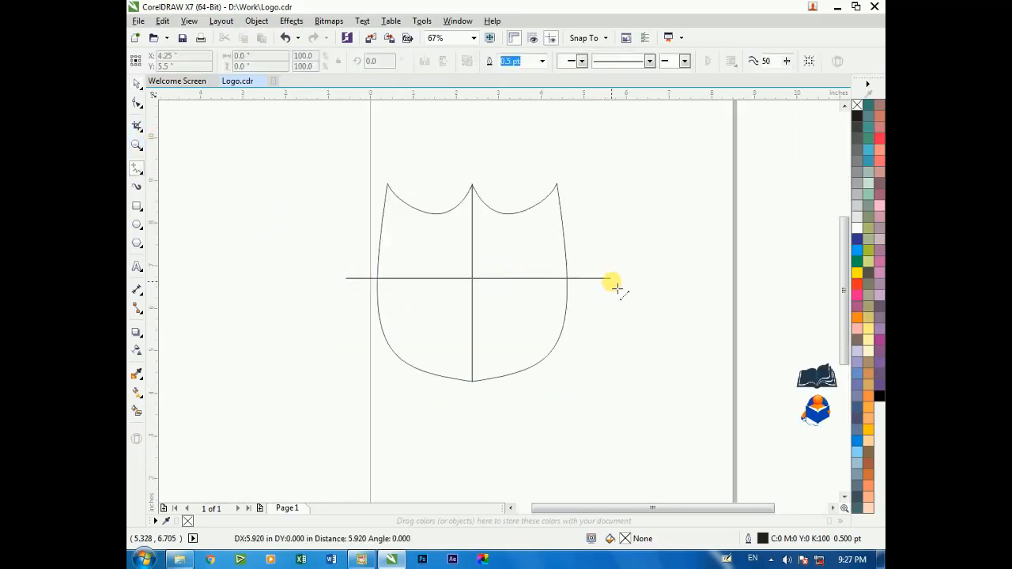
{"action": "left_click", "coordinate": [611, 281], "text": "ctrl"}
{"action": "key", "text": "space"}
{"action": "left_click", "coordinate": [428, 246]}
{"action": "left_click", "coordinate": [326, 217]}
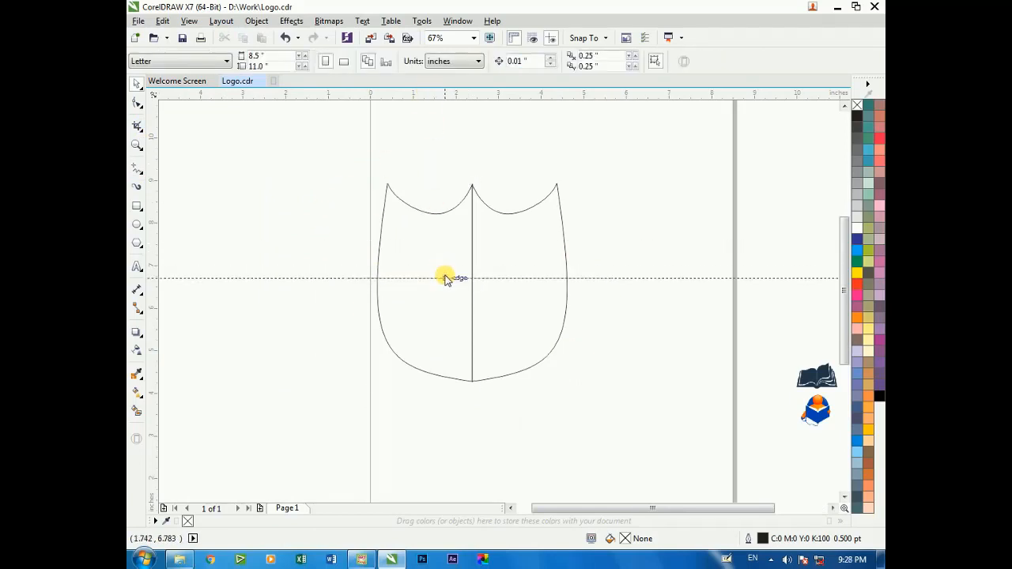
Select both halves of the shield and group them
{"action": "left_click", "coordinate": [436, 253]}
{"action": "scroll", "coordinate": [430, 285], "scroll_direction": "up", "scroll_amount": 2}
{"action": "scroll", "coordinate": [438, 261], "scroll_direction": "down", "scroll_amount": 2}
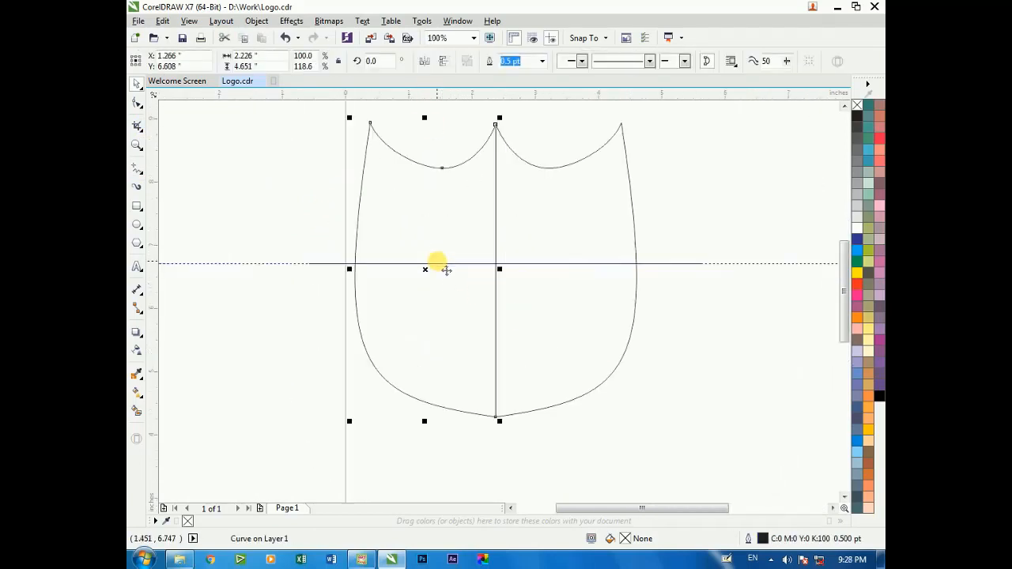
{"action": "left_click", "coordinate": [494, 247], "text": "shift"}
{"action": "key", "text": "ctrl+g"}
Move the guideline down to the shield group's center and place the horizontal line on it
{"action": "scroll", "coordinate": [512, 337], "scroll_direction": "up", "scroll_amount": 4}
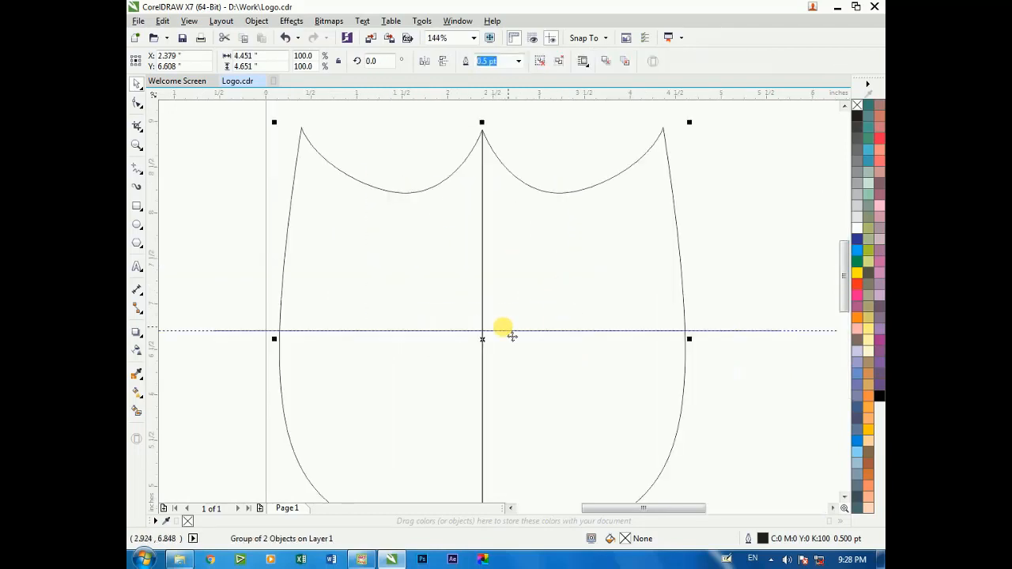
{"action": "left_click_drag", "start_coordinate": [485, 331], "coordinate": [484, 341]}
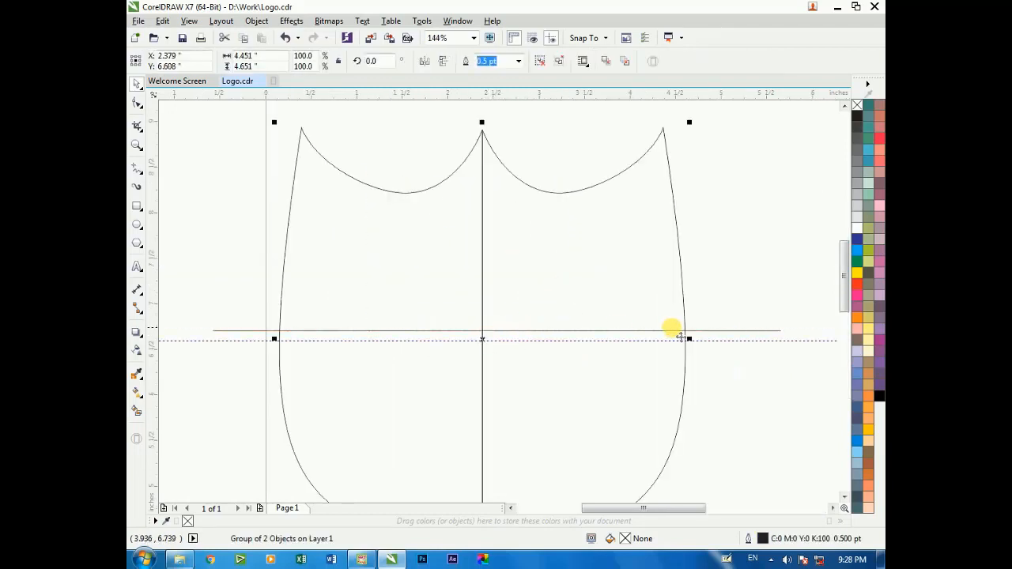
{"action": "left_click", "coordinate": [721, 330]}
{"action": "left_click_drag", "start_coordinate": [721, 331], "coordinate": [707, 341]}
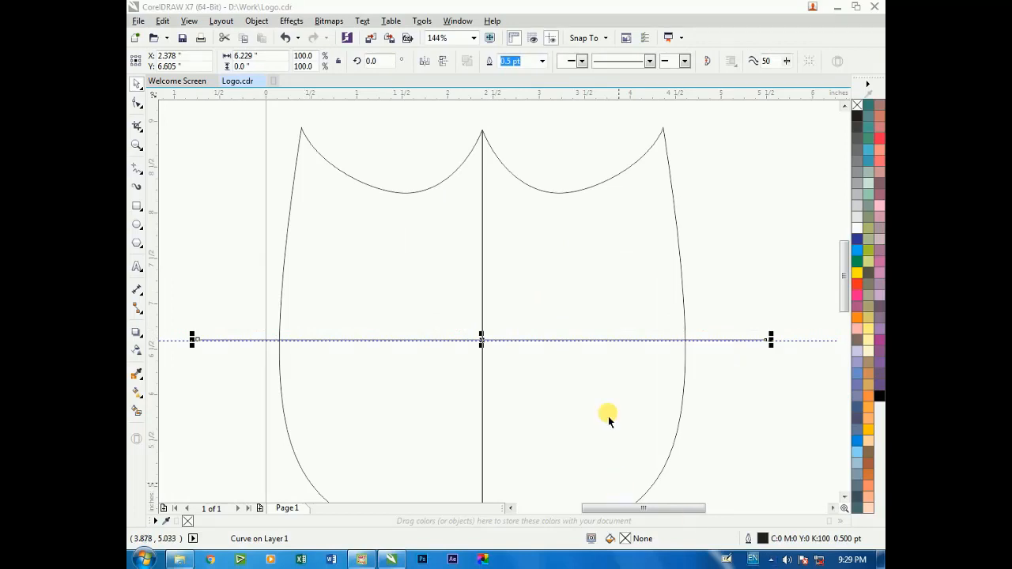
Delete the horizontal guideline running through the shield's middle
{"action": "left_click", "coordinate": [705, 294]}
{"action": "left_click", "coordinate": [484, 346]}
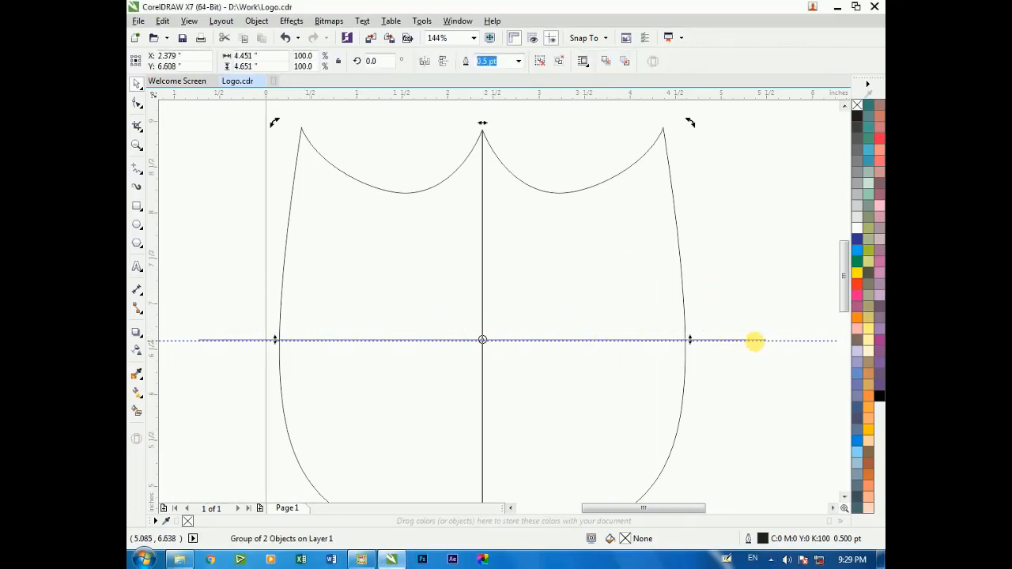
{"action": "left_click", "coordinate": [755, 341]}
{"action": "right_click", "coordinate": [773, 341]}
{"action": "left_click", "coordinate": [662, 334]}
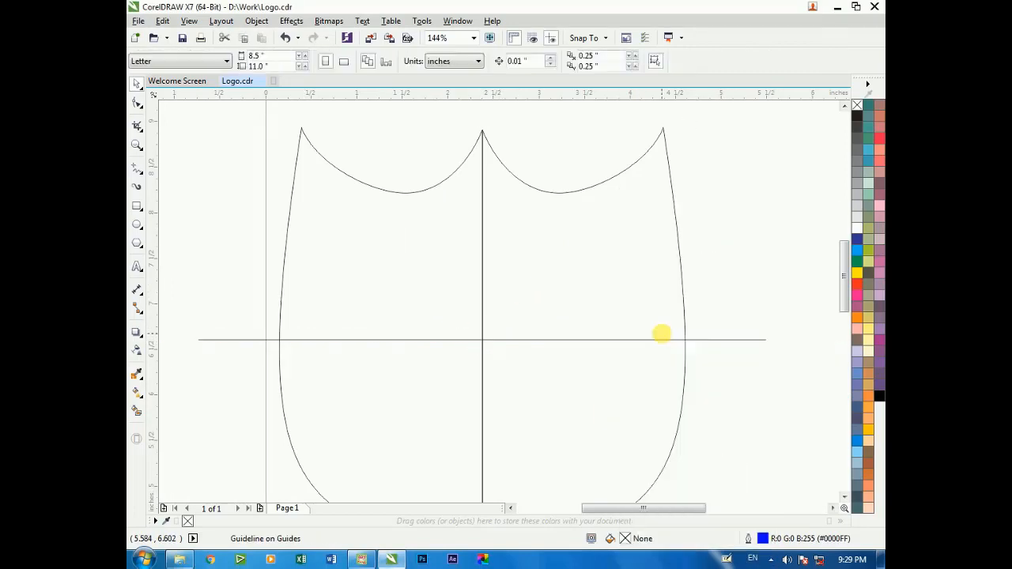
Select the horizontal line with the shield group and trim the shield halves along the line
{"action": "scroll", "coordinate": [538, 253], "scroll_direction": "down", "scroll_amount": 4}
{"action": "scroll", "coordinate": [561, 273], "scroll_direction": "up", "scroll_amount": 2}
{"action": "left_click", "coordinate": [578, 272]}
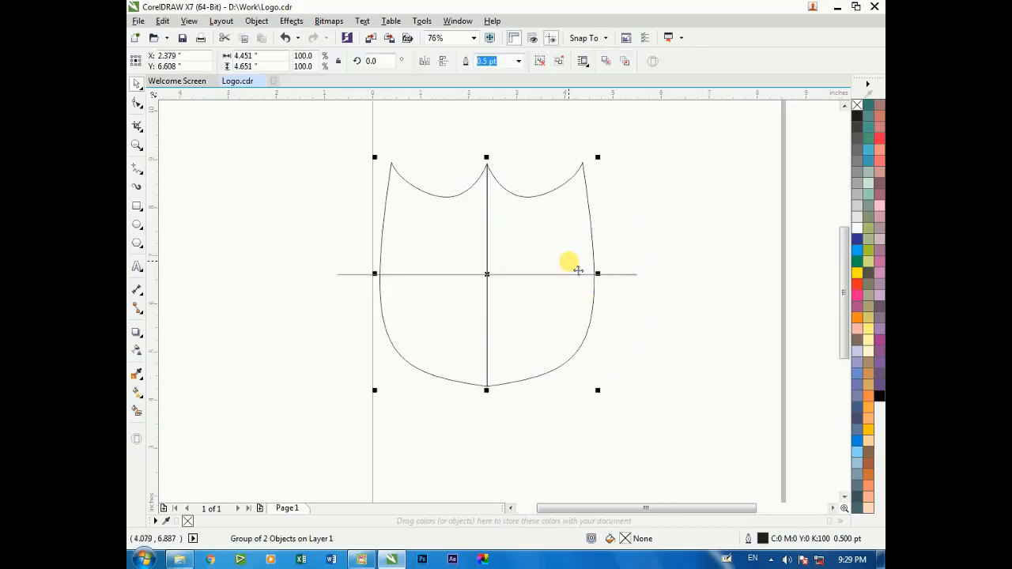
{"action": "left_click", "coordinate": [655, 295]}
{"action": "left_click_drag", "start_coordinate": [312, 124], "coordinate": [659, 420]}
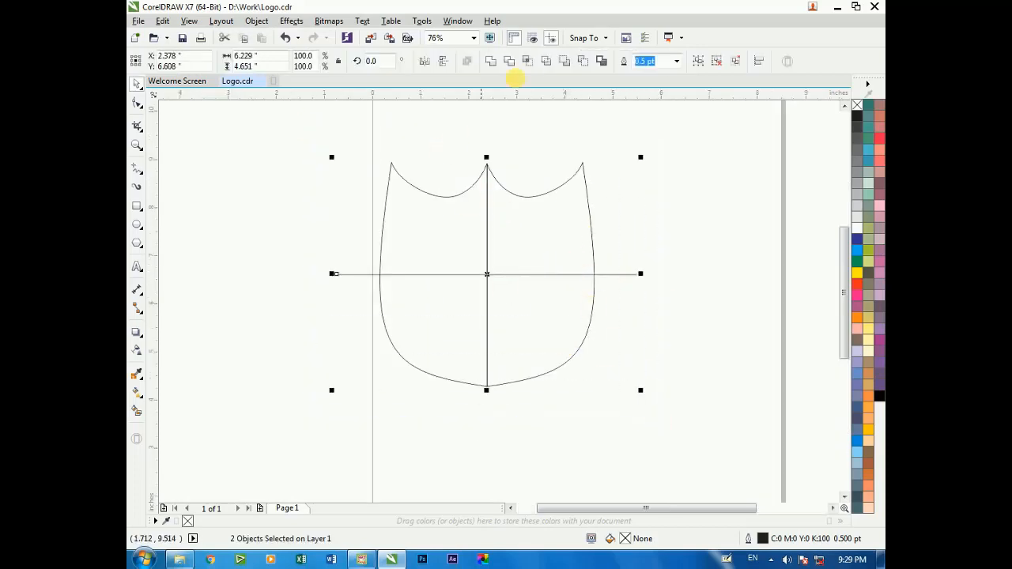
{"action": "left_click", "coordinate": [521, 63]}
Delete the leftover horizontal line and ungroup the shield halves
{"action": "left_click", "coordinate": [352, 283]}
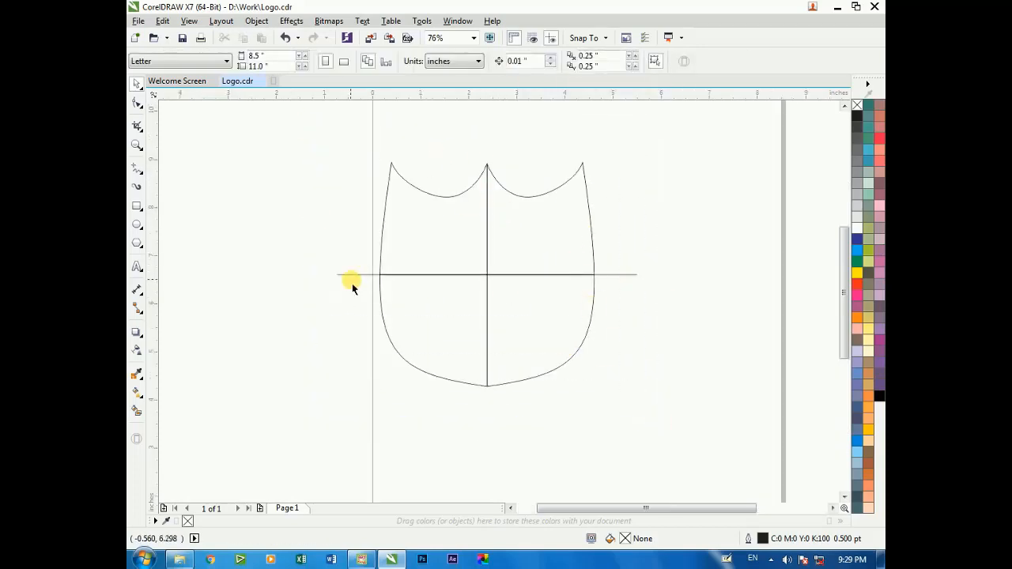
{"action": "left_click_drag", "start_coordinate": [417, 243], "coordinate": [346, 220]}
{"action": "key", "text": "ctrl+z"}
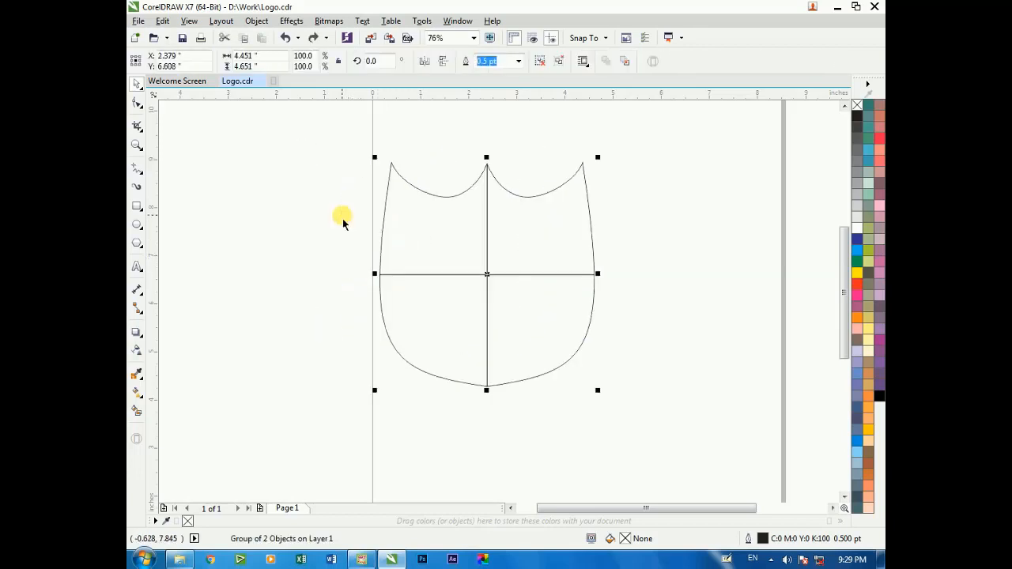
{"action": "left_click", "coordinate": [540, 64]}
{"action": "right_click", "coordinate": [440, 216]}
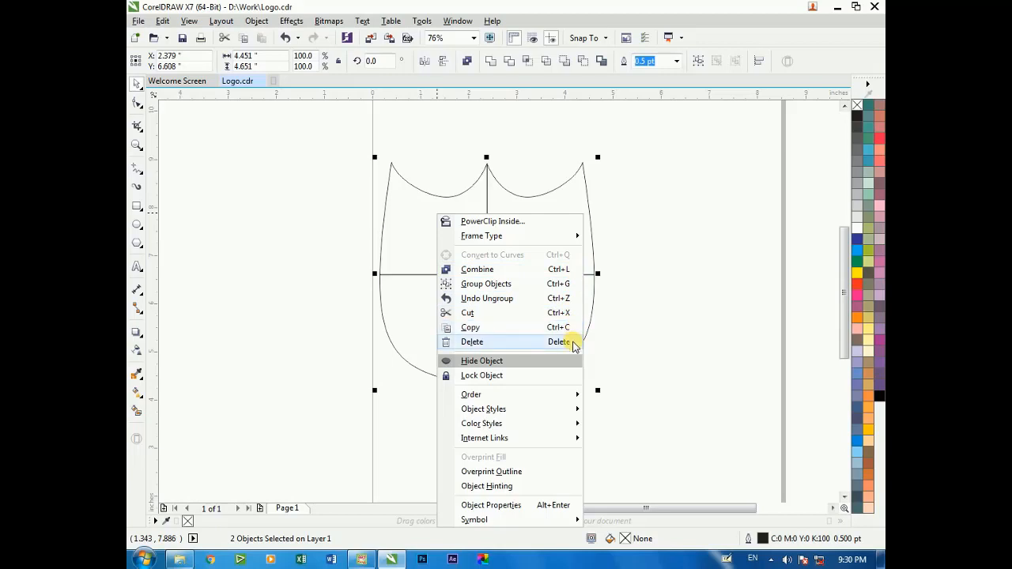
{"action": "left_click", "coordinate": [594, 257]}
{"action": "left_click_drag", "start_coordinate": [534, 234], "coordinate": [579, 234]}
{"action": "key", "text": "ctrl+z"}
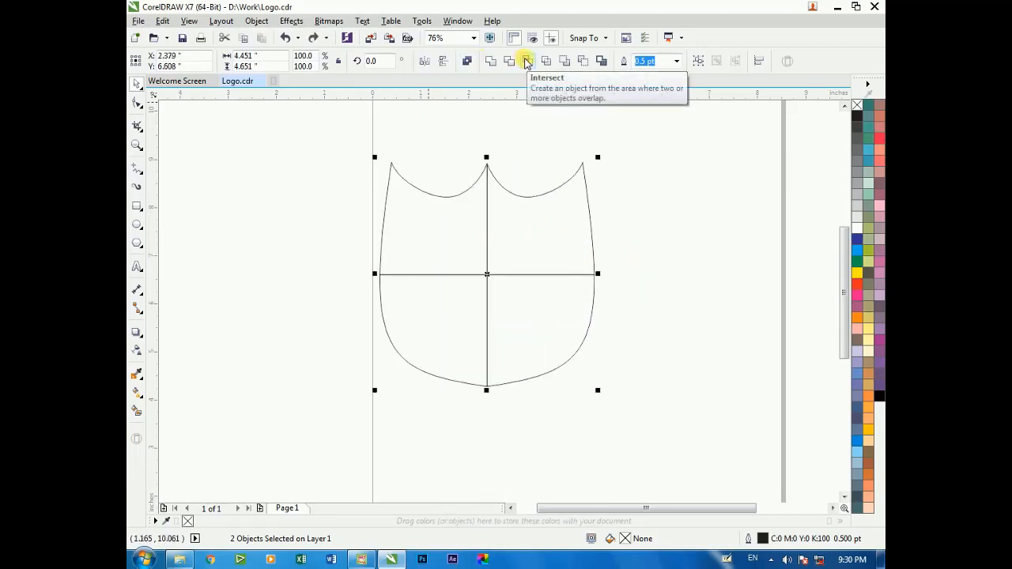
{"action": "right_click", "coordinate": [414, 227]}
{"action": "left_click", "coordinate": [335, 211]}
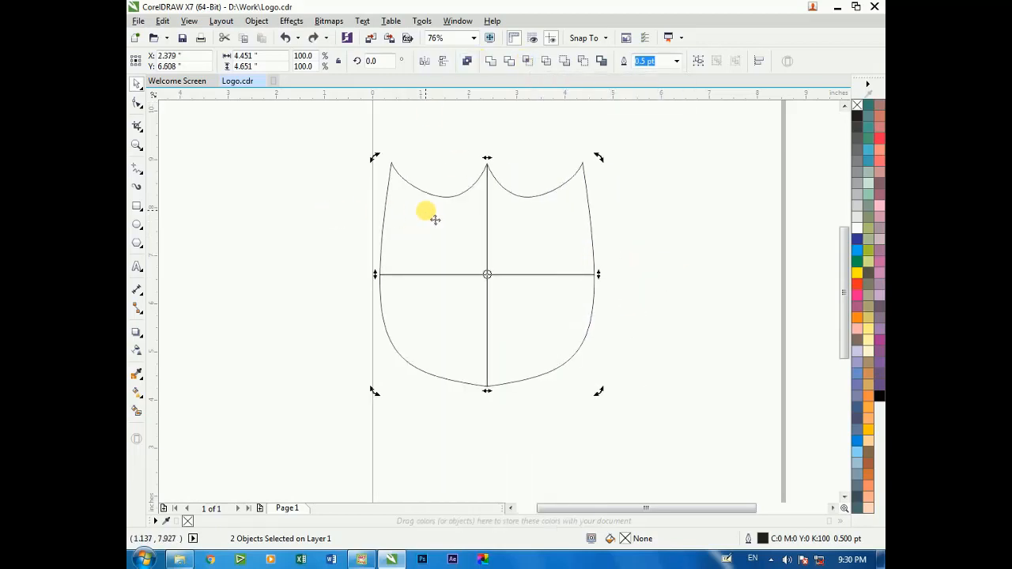
{"action": "right_click", "coordinate": [425, 211]}
{"action": "left_click", "coordinate": [366, 232]}
{"action": "key", "text": "F10"}
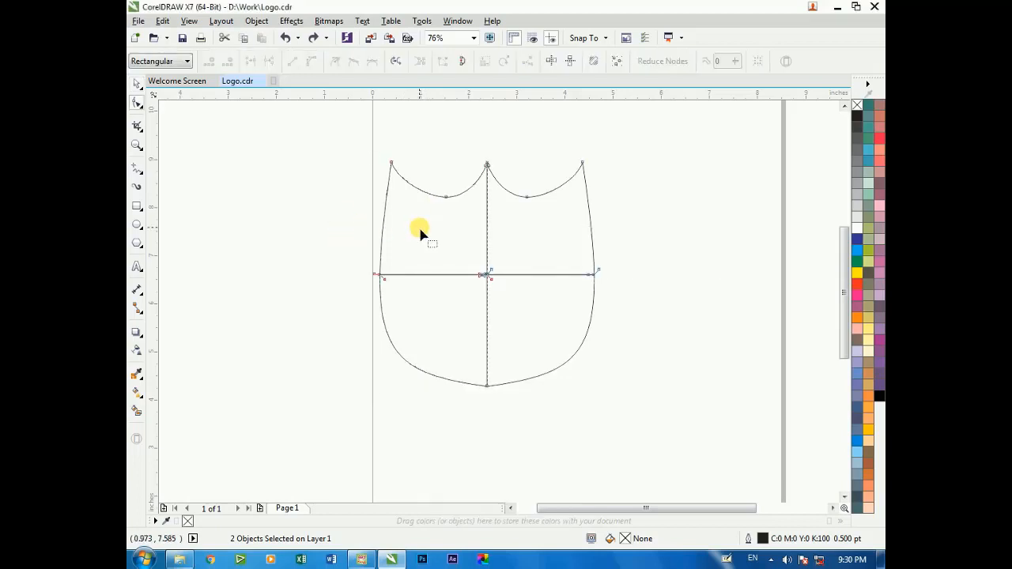
Move both shield halves farther onto the page and stretch them vertically to about 5.1 in tall
{"action": "key", "text": "space"}
{"action": "left_click_drag", "start_coordinate": [418, 226], "coordinate": [551, 132]}
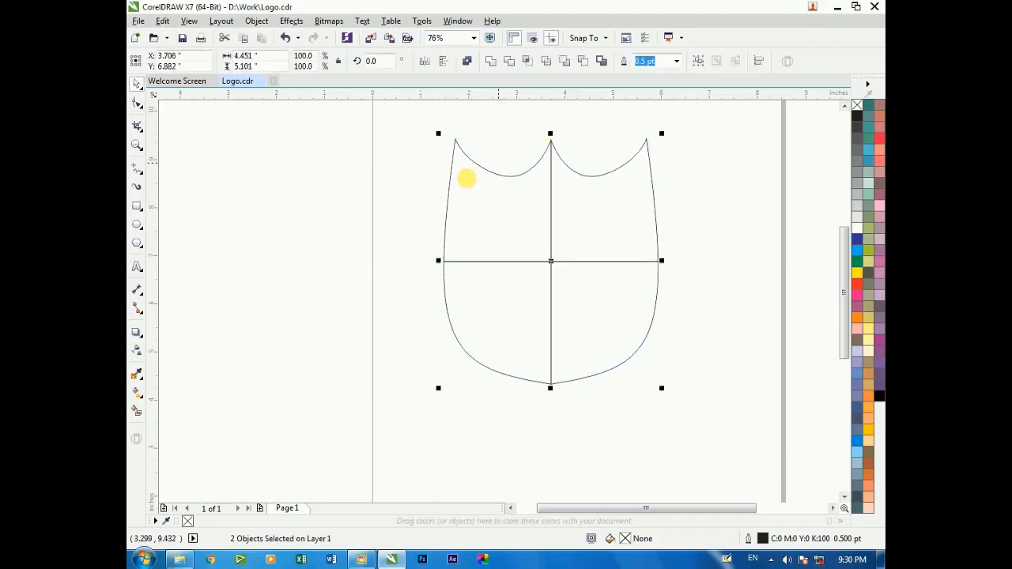
{"action": "left_click", "coordinate": [381, 224]}
Break the left and right shield halves apart into separate upper and lower quarters
{"action": "scroll", "coordinate": [381, 224], "scroll_direction": "down", "scroll_amount": 1}
{"action": "key", "text": "F2"}
{"action": "left_click_drag", "start_coordinate": [380, 147], "coordinate": [581, 354]}
{"action": "left_click", "coordinate": [567, 348]}
{"action": "left_click_drag", "start_coordinate": [493, 267], "coordinate": [585, 253]}
{"action": "key", "text": "ctrl+z"}
{"action": "left_click_drag", "start_coordinate": [318, 127], "coordinate": [619, 428]}
{"action": "left_click", "coordinate": [413, 238]}
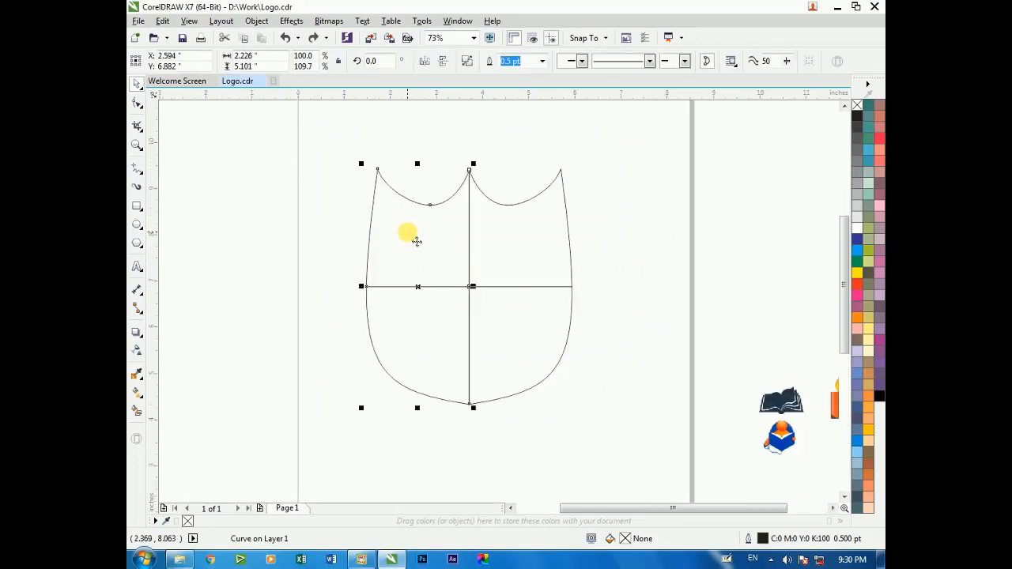
{"action": "right_click", "coordinate": [409, 238]}
{"action": "left_click", "coordinate": [482, 243]}
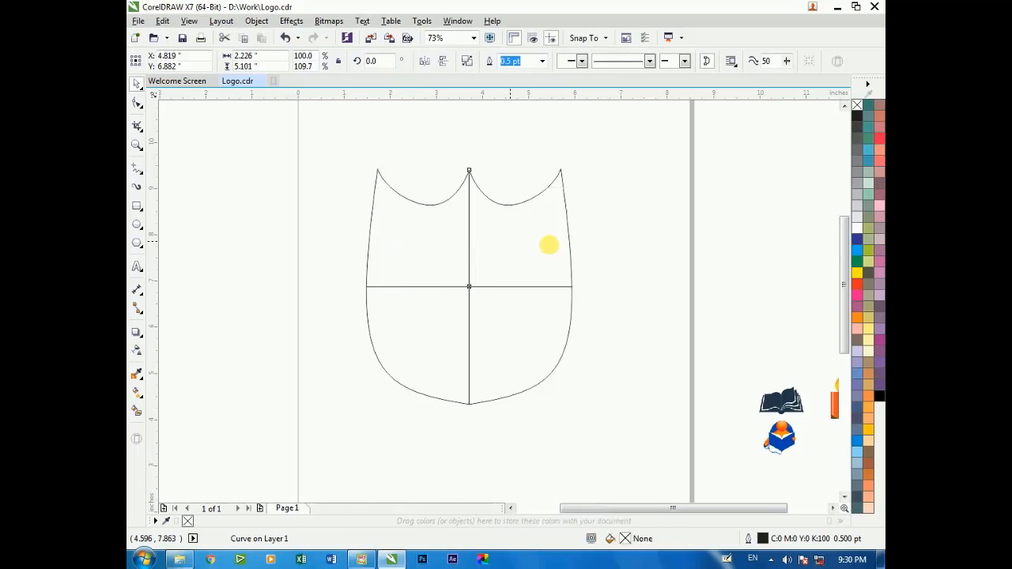
Move the shield quarters apart to check that they are separate, and undo the moves
{"action": "left_click_drag", "start_coordinate": [496, 249], "coordinate": [570, 248]}
{"action": "left_click_drag", "start_coordinate": [481, 313], "coordinate": [537, 360]}
{"action": "left_click_drag", "start_coordinate": [432, 326], "coordinate": [426, 332]}
{"action": "left_click_drag", "start_coordinate": [428, 255], "coordinate": [437, 244]}
{"action": "key", "text": "ctrl+z"}
{"action": "key", "text": "ctrl+z"}
{"action": "key", "text": "ctrl+z"}
{"action": "key", "text": "ctrl+z"}
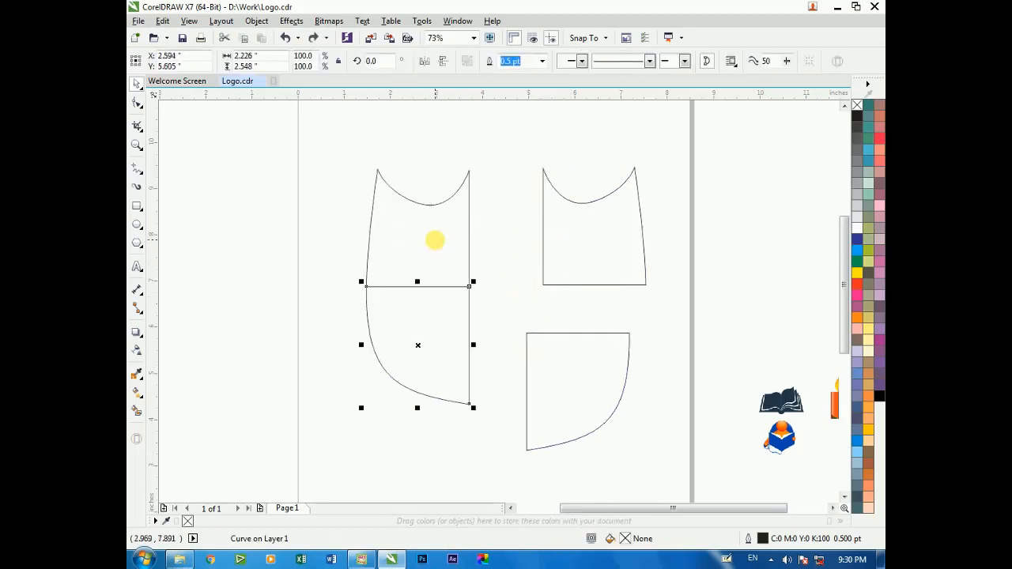
{"action": "left_click", "coordinate": [613, 239]}
Select all four shield quarters and give them a rectangular fountain fill
{"action": "scroll", "coordinate": [548, 236], "scroll_direction": "down", "scroll_amount": 2}
{"action": "scroll", "coordinate": [445, 227], "scroll_direction": "up", "scroll_amount": 3}
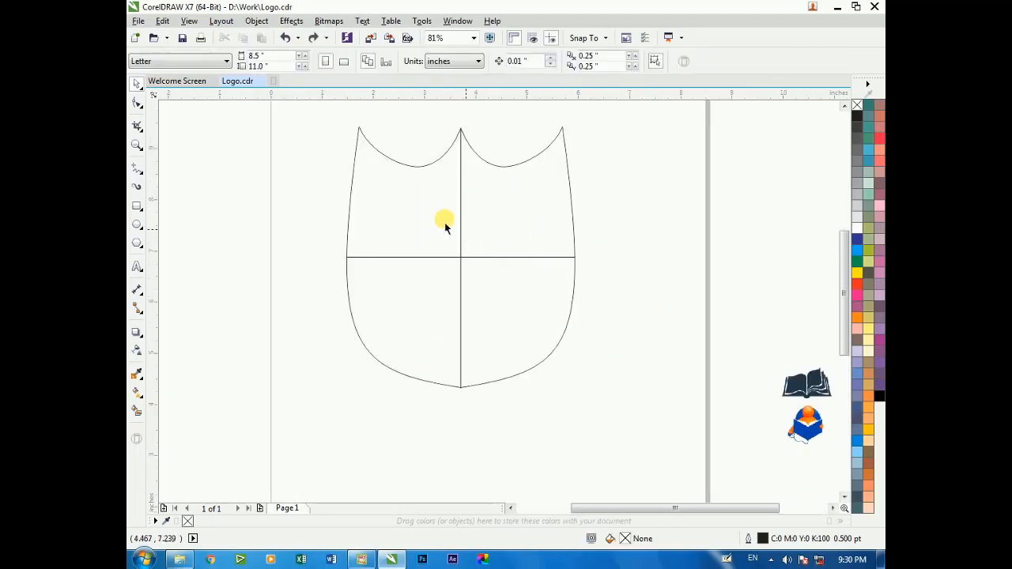
{"action": "left_click", "coordinate": [446, 226]}
{"action": "left_click", "coordinate": [521, 207], "text": "shift"}
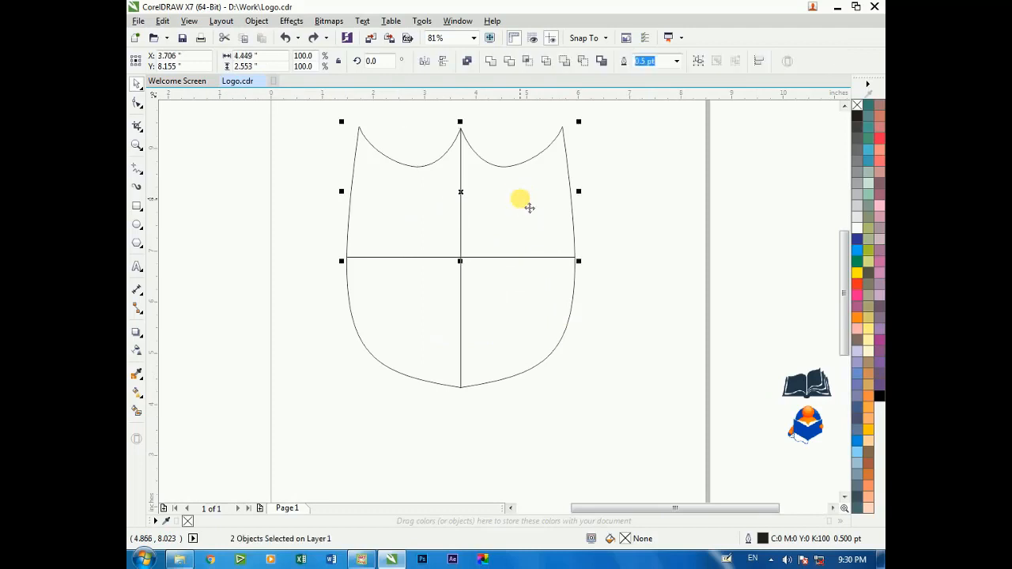
{"action": "left_click", "coordinate": [512, 307], "text": "shift"}
{"action": "scroll", "coordinate": [315, 294], "scroll_direction": "down", "scroll_amount": 2}
{"action": "left_click_drag", "start_coordinate": [324, 118], "coordinate": [500, 306]}
{"action": "key", "text": "F11"}
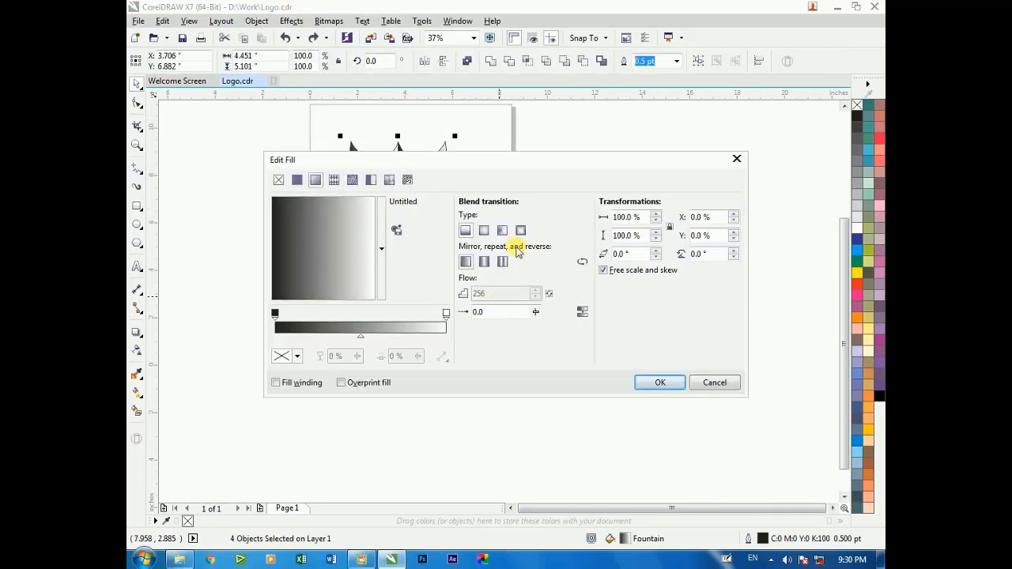
{"action": "left_click", "coordinate": [521, 230]}
Set the fountain fill's outer color to dark red, C 38, M 98, Y 71, K 58
{"action": "left_click", "coordinate": [276, 316]}
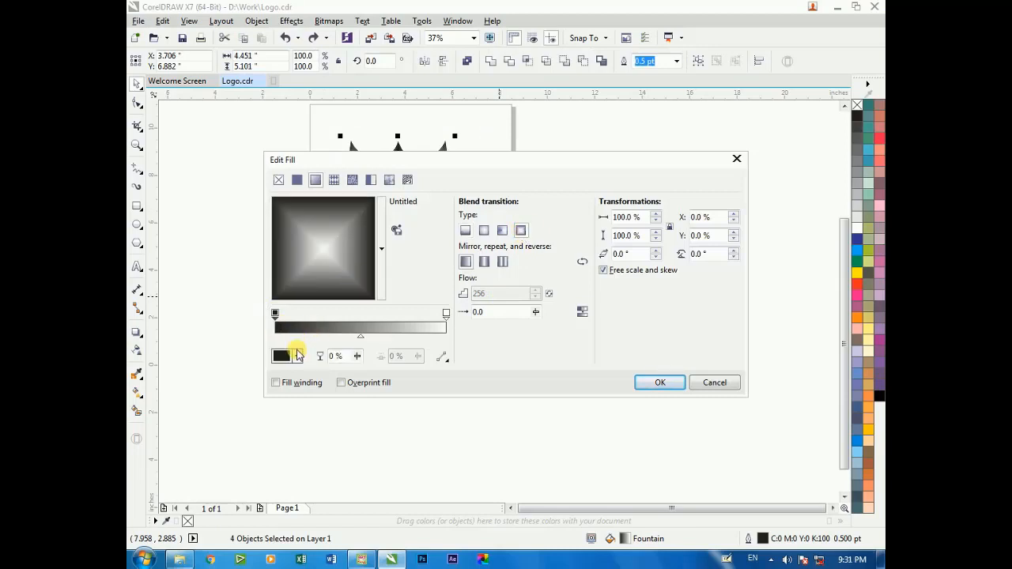
{"action": "left_click", "coordinate": [297, 356]}
{"action": "left_click_drag", "start_coordinate": [338, 422], "coordinate": [356, 459]}
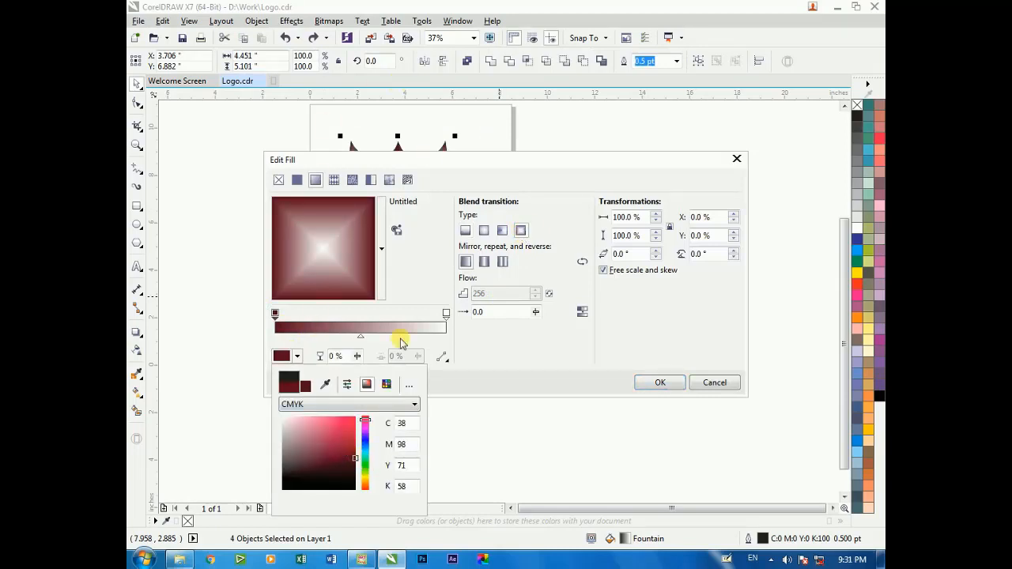
Set the fountain fill's center color to bright orange-red and apply the fill to the quarters
{"action": "left_click", "coordinate": [446, 314]}
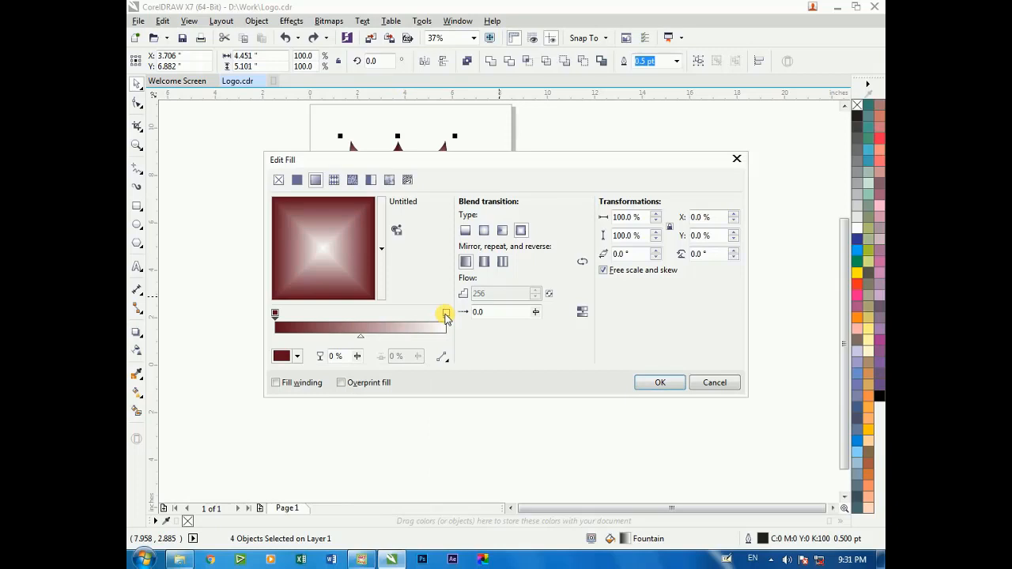
{"action": "left_click", "coordinate": [297, 356]}
{"action": "left_click", "coordinate": [353, 423]}
{"action": "key", "text": "Return"}
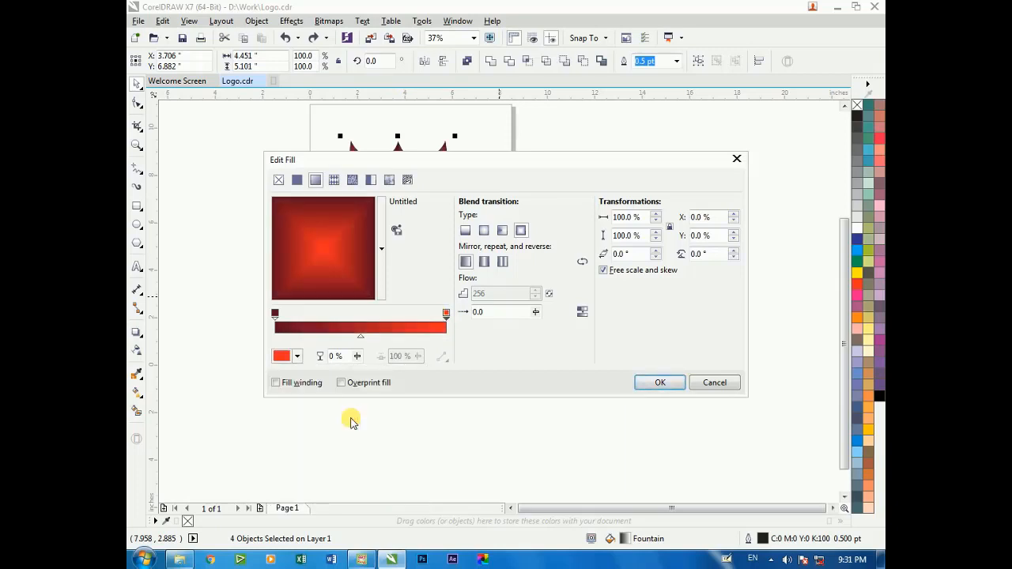
{"action": "key", "text": "Return"}
Select the upper-left and lower-right quarters and set their fountain fill's outer color to blue, C 100, M 89, Y 0, K 1
{"action": "left_click", "coordinate": [415, 322]}
{"action": "key", "text": "F2"}
{"action": "left_click_drag", "start_coordinate": [324, 127], "coordinate": [510, 287]}
{"action": "left_click", "coordinate": [427, 266]}
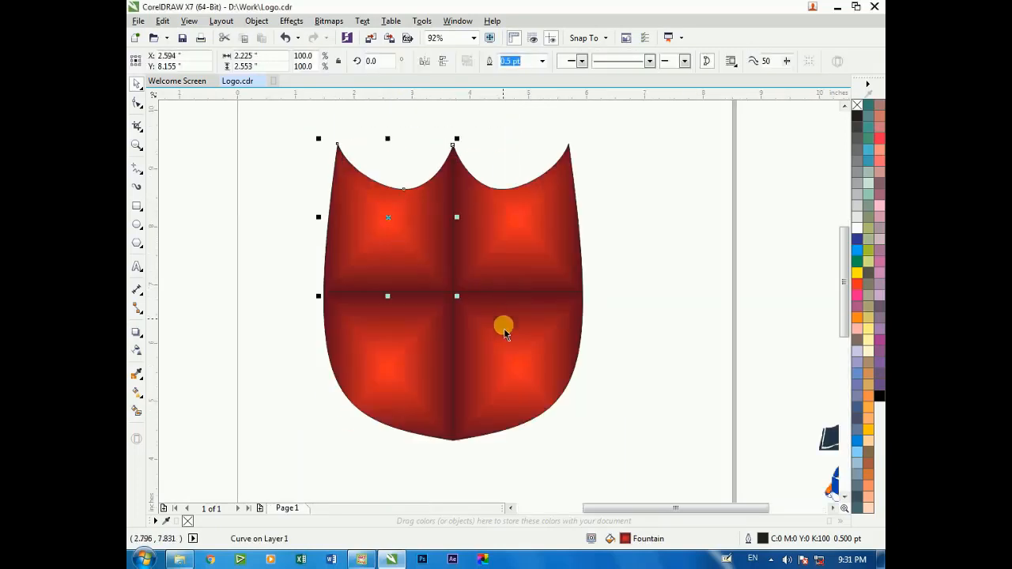
{"action": "left_click", "coordinate": [518, 360], "text": "shift"}
{"action": "key", "text": "F11"}
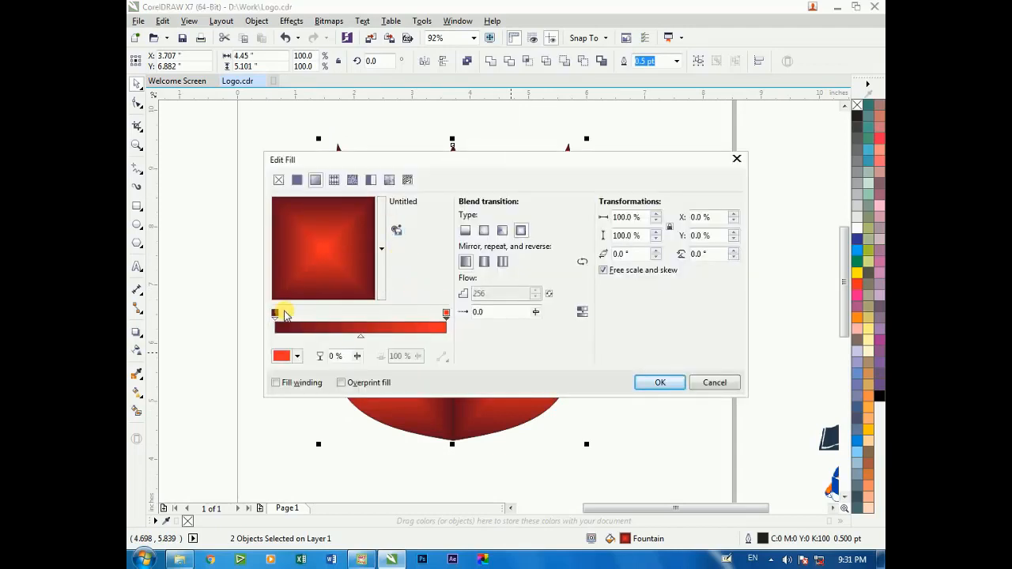
{"action": "left_click", "coordinate": [297, 356]}
{"action": "left_click_drag", "start_coordinate": [365, 445], "coordinate": [357, 431]}
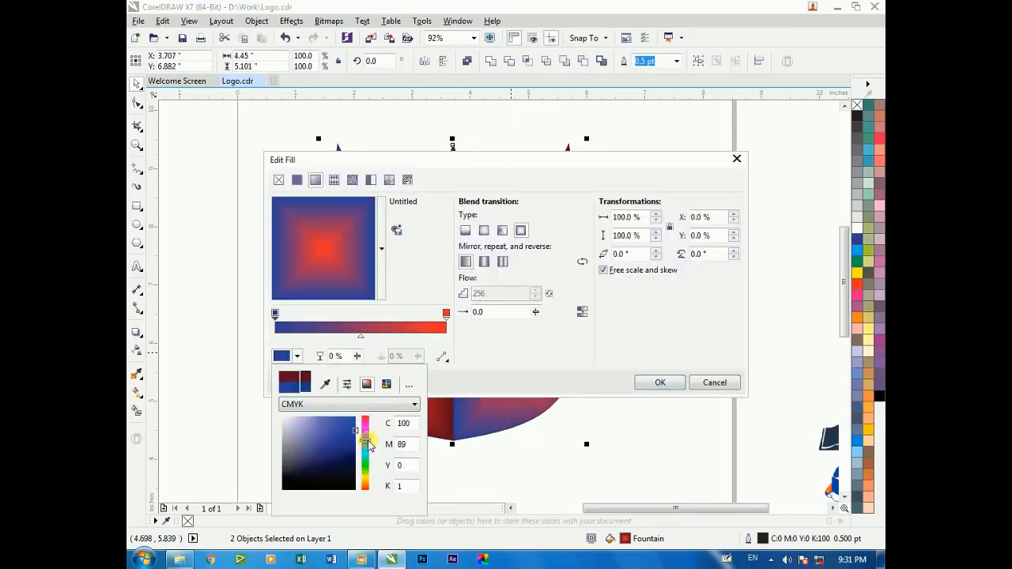
{"action": "key", "text": "Return"}
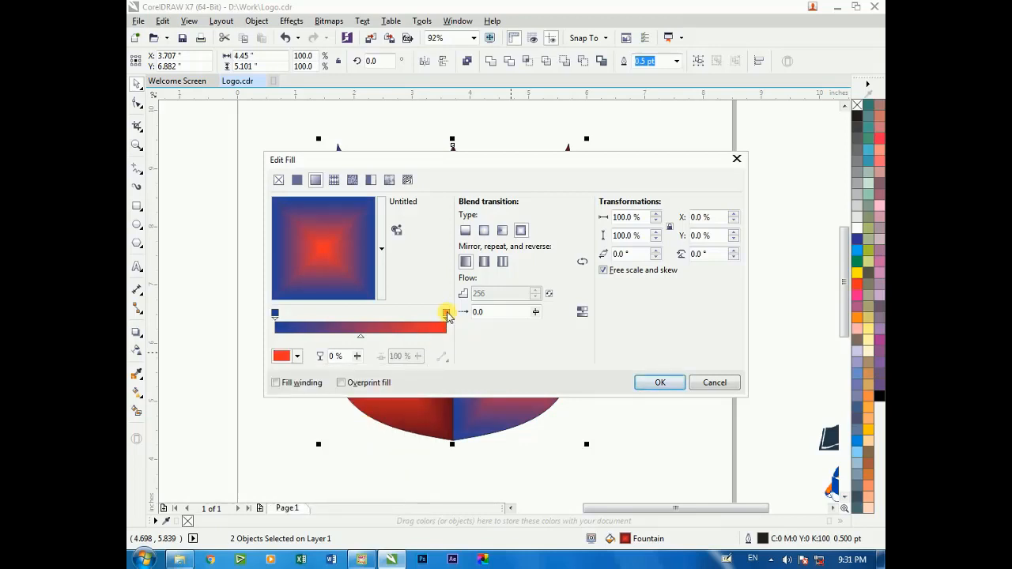
Set the center color of the two selected quarters' fountain fill to a lighter blue and apply it
{"action": "left_click", "coordinate": [296, 359]}
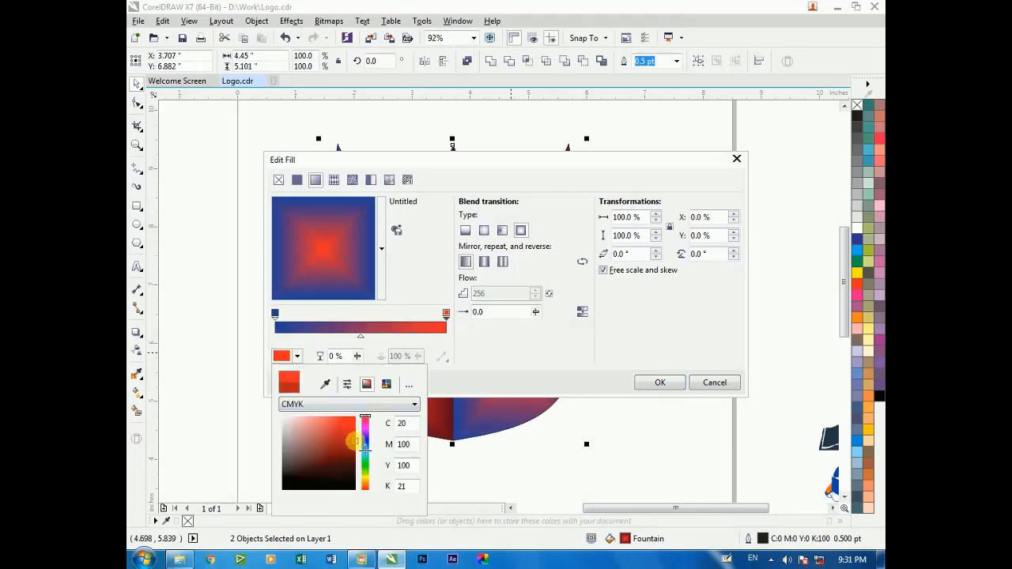
{"action": "left_click", "coordinate": [364, 445]}
{"action": "left_click", "coordinate": [334, 427]}
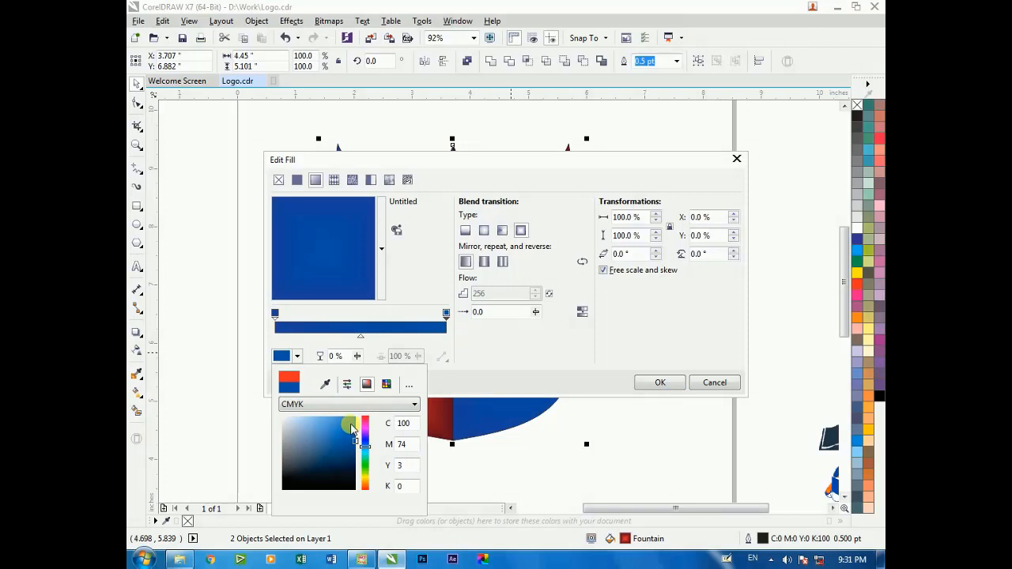
{"action": "left_click", "coordinate": [351, 428]}
{"action": "key", "text": "Return"}
{"action": "key", "text": "Return"}
{"action": "left_click", "coordinate": [279, 292]}
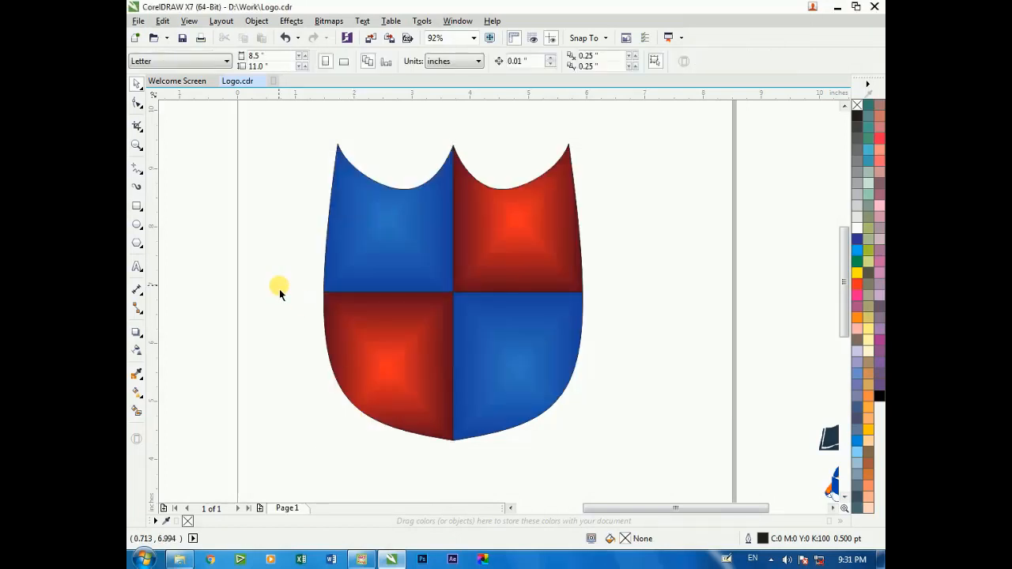
Save the drawing and draw an ellipse about 6.6 in wide and 7.5 in tall around the shield
{"action": "key", "text": "ctrl+s"}
{"action": "scroll", "coordinate": [280, 277], "scroll_direction": "down", "scroll_amount": 2}
{"action": "key", "text": "F2"}
{"action": "left_click_drag", "start_coordinate": [279, 163], "coordinate": [474, 387]}
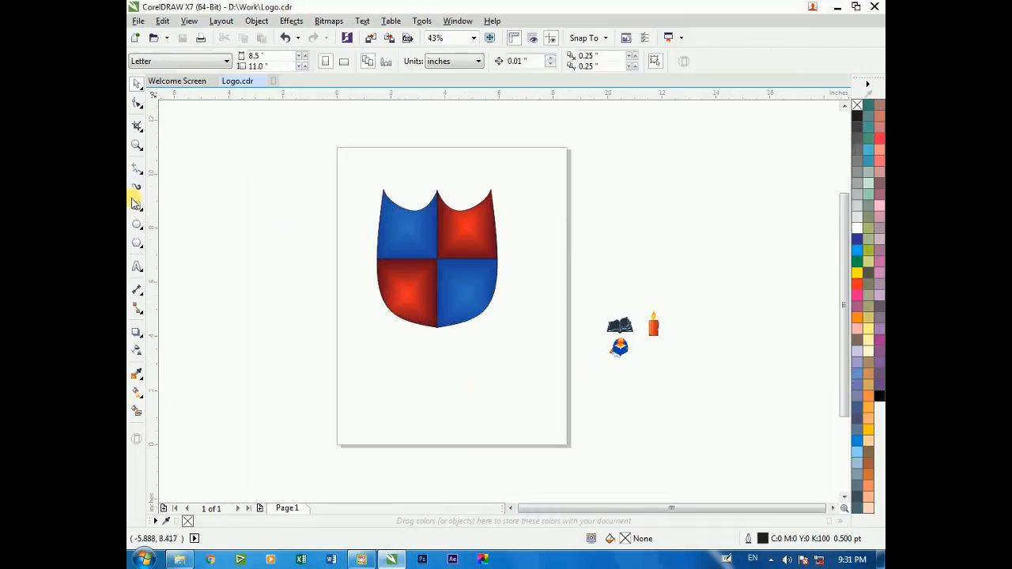
{"action": "left_click", "coordinate": [136, 226]}
{"action": "left_click_drag", "start_coordinate": [340, 151], "coordinate": [528, 364]}
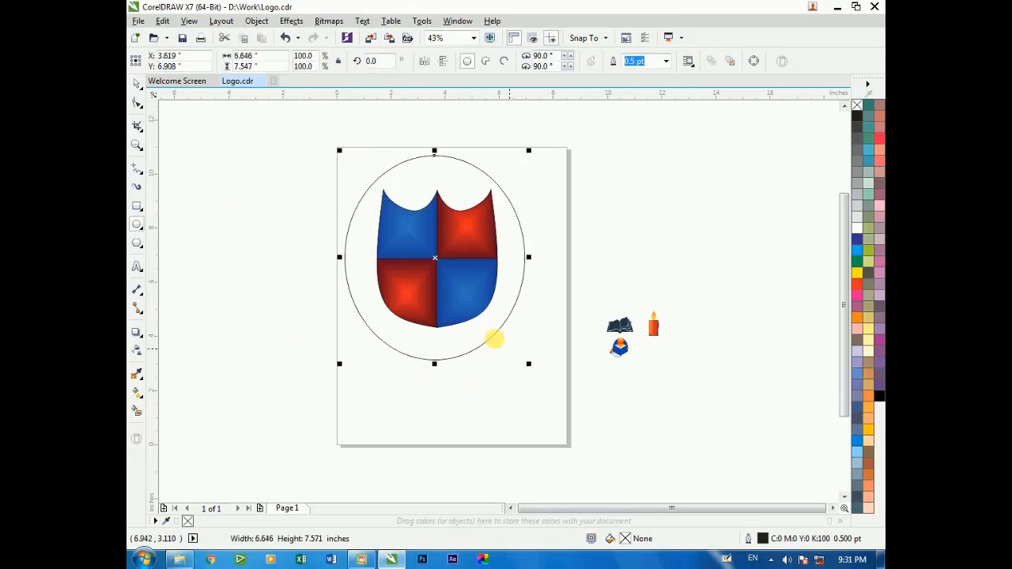
Group the four shield quarters and center-align the group with the ellipse
{"action": "left_click_drag", "start_coordinate": [317, 179], "coordinate": [531, 343]}
{"action": "key", "text": "ctrl+g"}
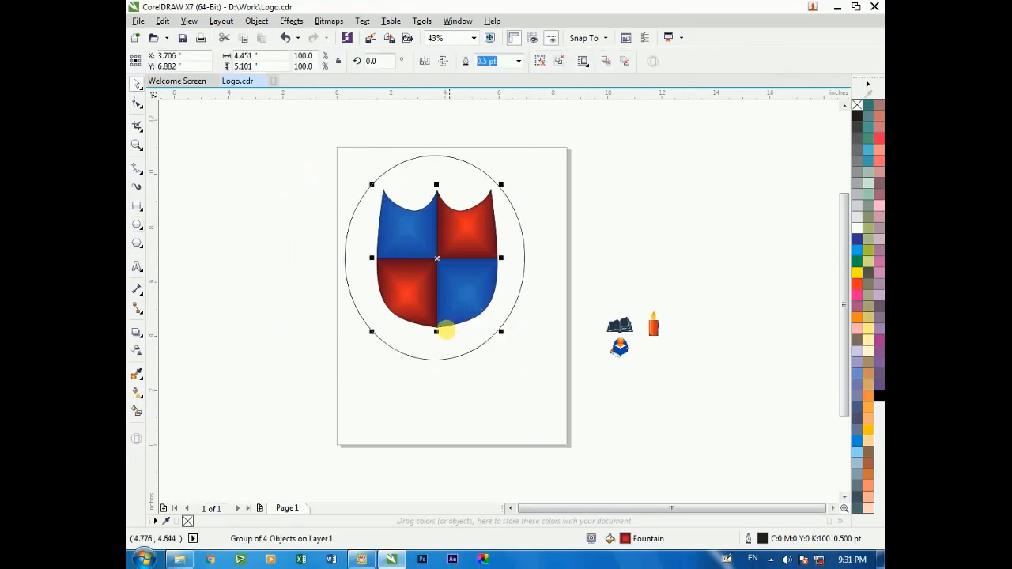
{"action": "left_click", "coordinate": [444, 340], "text": "shift"}
{"action": "key", "text": "c"}
{"action": "left_click", "coordinate": [456, 385]}
Scale the shield group down about its center inside the ellipse
{"action": "scroll", "coordinate": [380, 241], "scroll_direction": "down", "scroll_amount": 1}
{"action": "key", "text": "F2"}
{"action": "left_click_drag", "start_coordinate": [324, 168], "coordinate": [515, 357]}
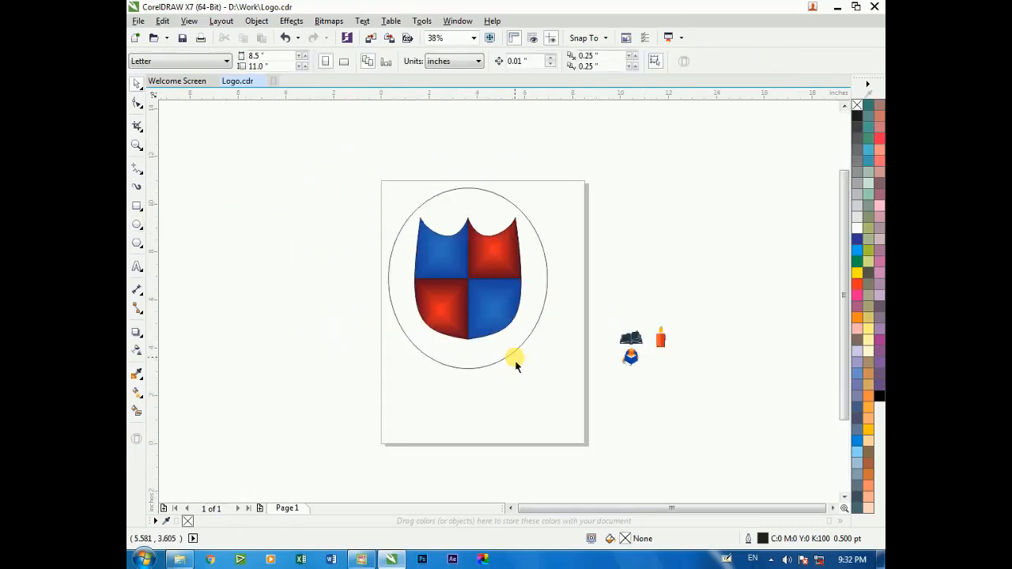
{"action": "left_click", "coordinate": [510, 356]}
{"action": "left_click", "coordinate": [515, 222]}
{"action": "left_click_drag", "start_coordinate": [524, 211], "coordinate": [506, 234]}
{"action": "left_click", "coordinate": [359, 233]}
Draw a small ellipse about 2.06 in wide and 2.19 in tall in the empty area left of the page
{"action": "scroll", "coordinate": [357, 233], "scroll_direction": "down", "scroll_amount": 1}
{"action": "key", "text": "F2"}
{"action": "left_click_drag", "start_coordinate": [291, 172], "coordinate": [536, 402]}
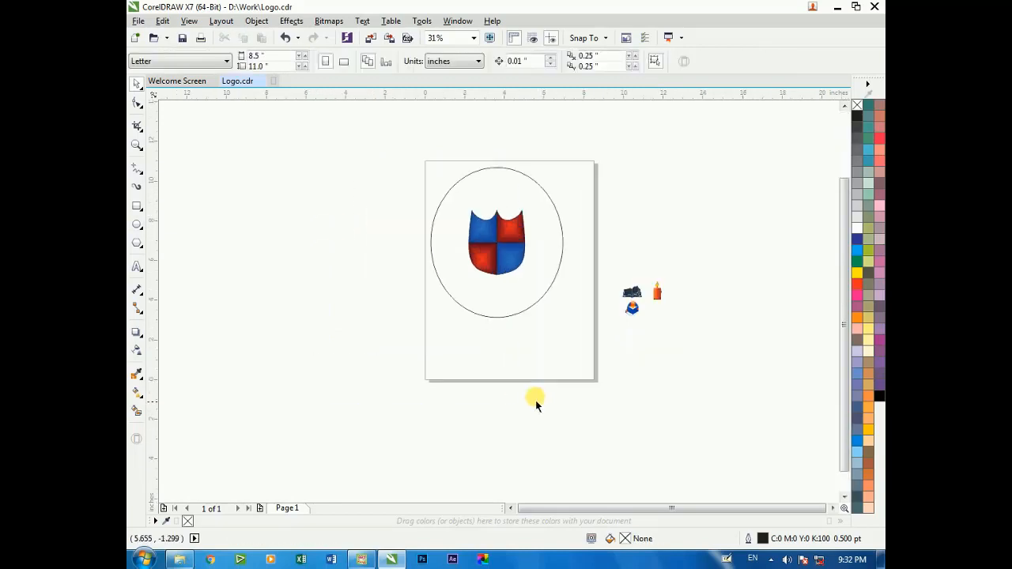
{"action": "left_click", "coordinate": [137, 227]}
{"action": "left_click_drag", "start_coordinate": [226, 223], "coordinate": [266, 264]}
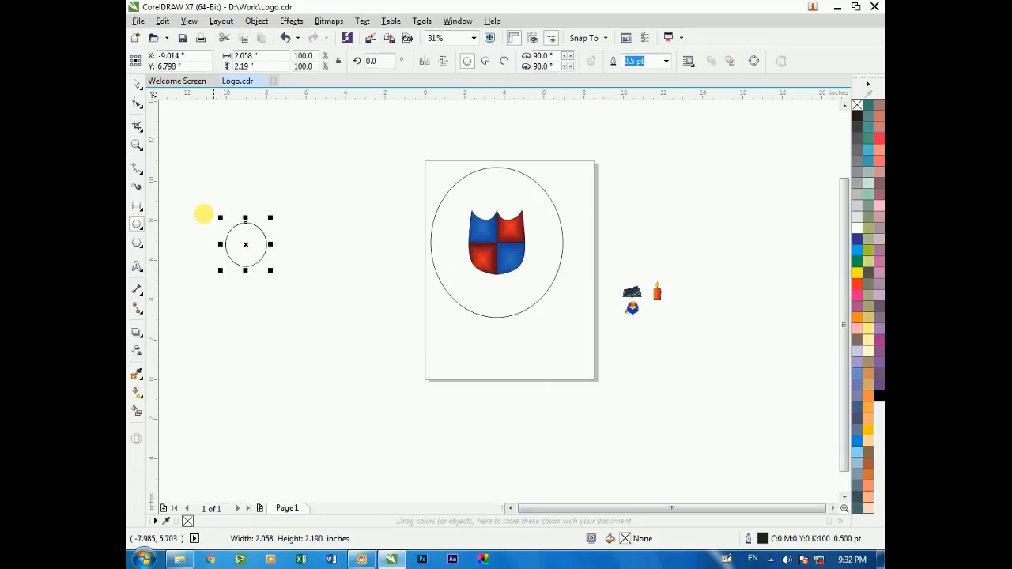
Place a copy of the small ellipse to its right so that the two partly overlap
{"action": "scroll", "coordinate": [200, 225], "scroll_direction": "up", "scroll_amount": 3}
{"action": "left_click_drag", "start_coordinate": [358, 249], "coordinate": [487, 267]}
{"action": "key", "text": "space"}
{"action": "key", "text": "Delete"}
{"action": "left_click", "coordinate": [382, 254]}
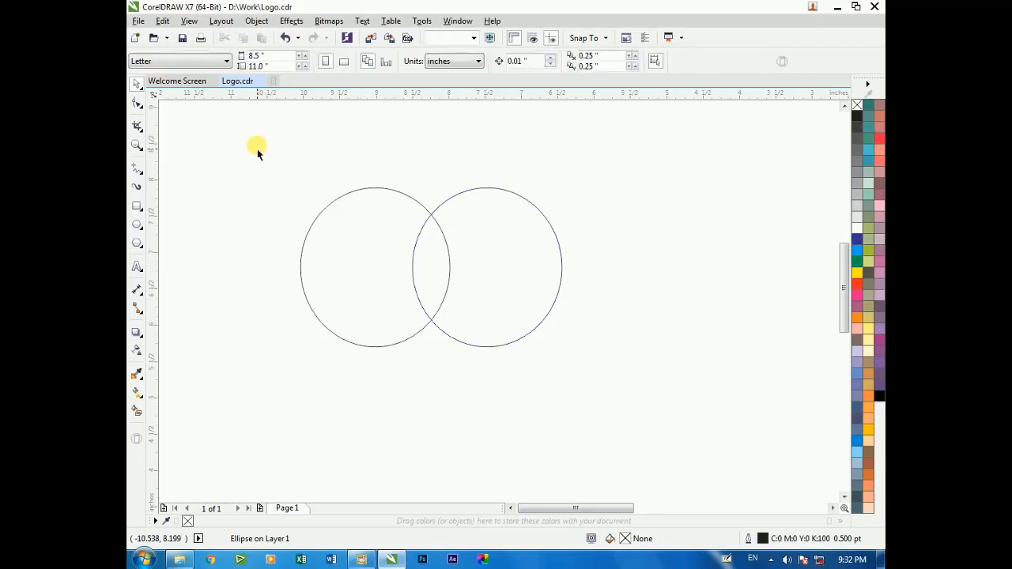
Create the intersection of the two overlapping ellipses as a separate leaf-shaped curve
{"action": "left_click_drag", "start_coordinate": [256, 147], "coordinate": [598, 377]}
{"action": "left_click", "coordinate": [510, 63]}
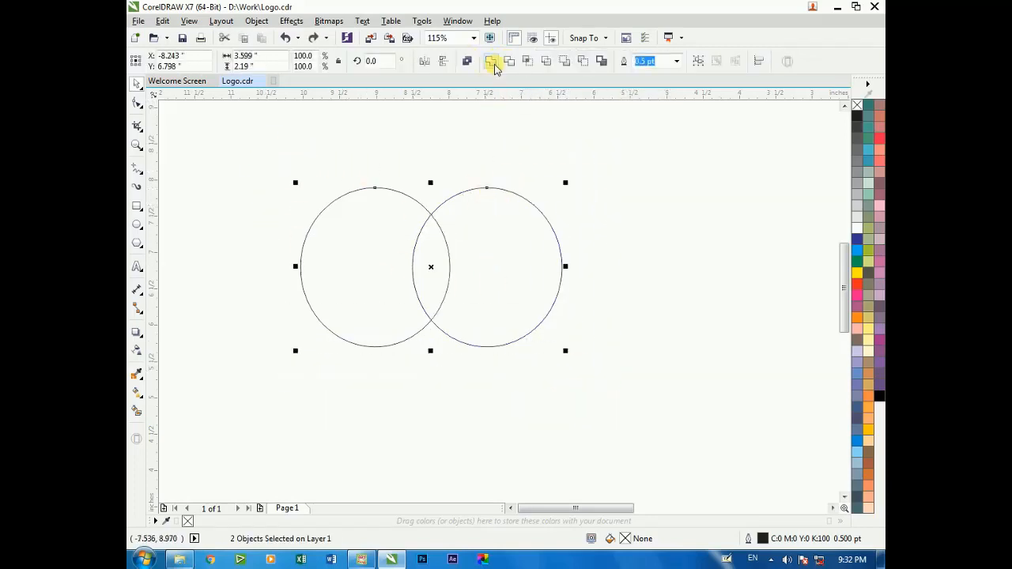
{"action": "left_click", "coordinate": [521, 61]}
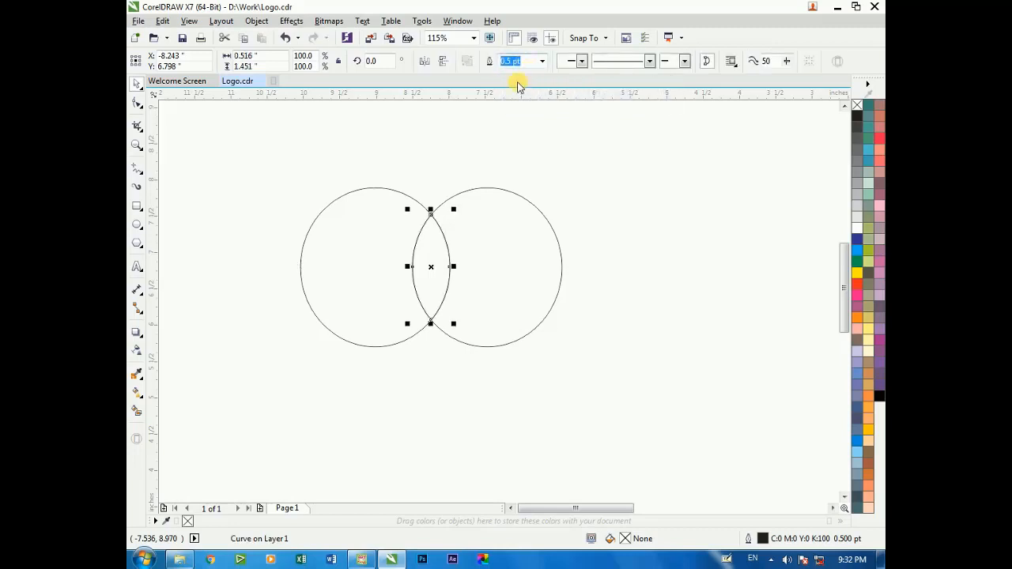
{"action": "key", "text": "ctrl+z"}
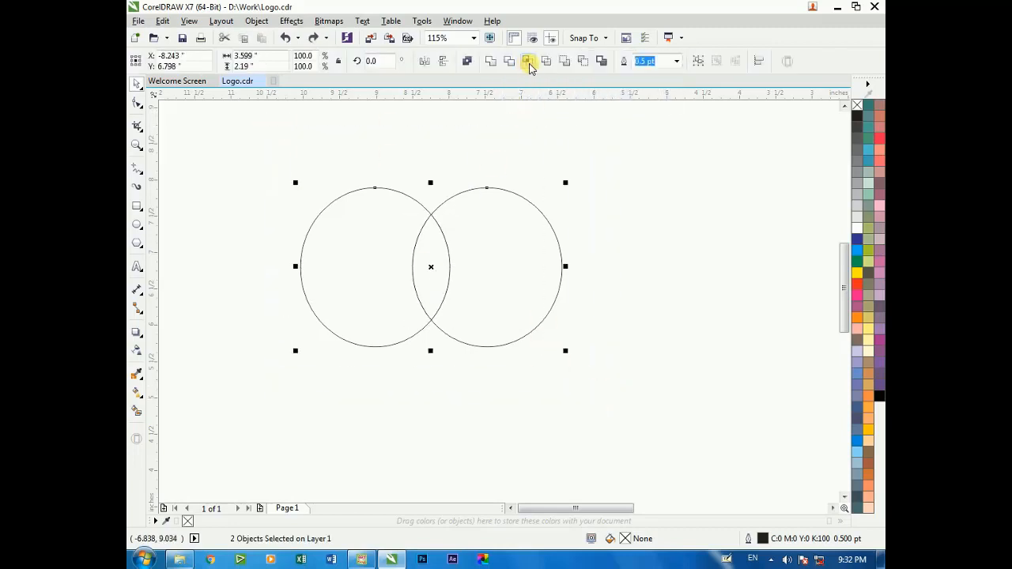
{"action": "left_click", "coordinate": [527, 61]}
Delete both source ellipses, keeping only the leaf-shaped intersection
{"action": "left_click", "coordinate": [509, 222]}
{"action": "key", "text": "Delete"}
{"action": "left_click", "coordinate": [384, 246]}
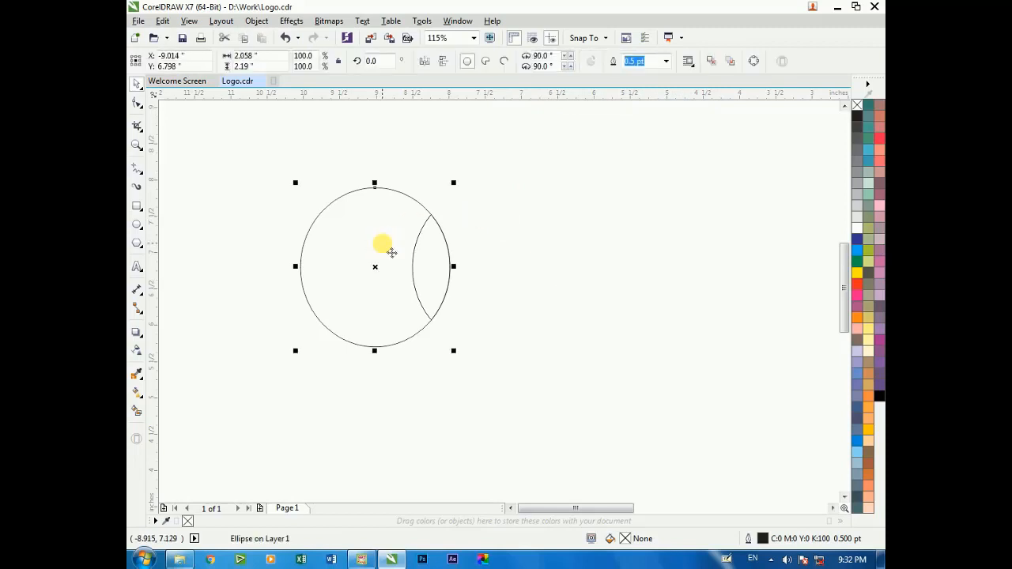
{"action": "key", "text": "Delete"}
{"action": "left_click", "coordinate": [425, 239]}
Draw a straight vertical line about 1.69 in long through both tips of the leaf shape
{"action": "scroll", "coordinate": [465, 291], "scroll_direction": "up", "scroll_amount": 2}
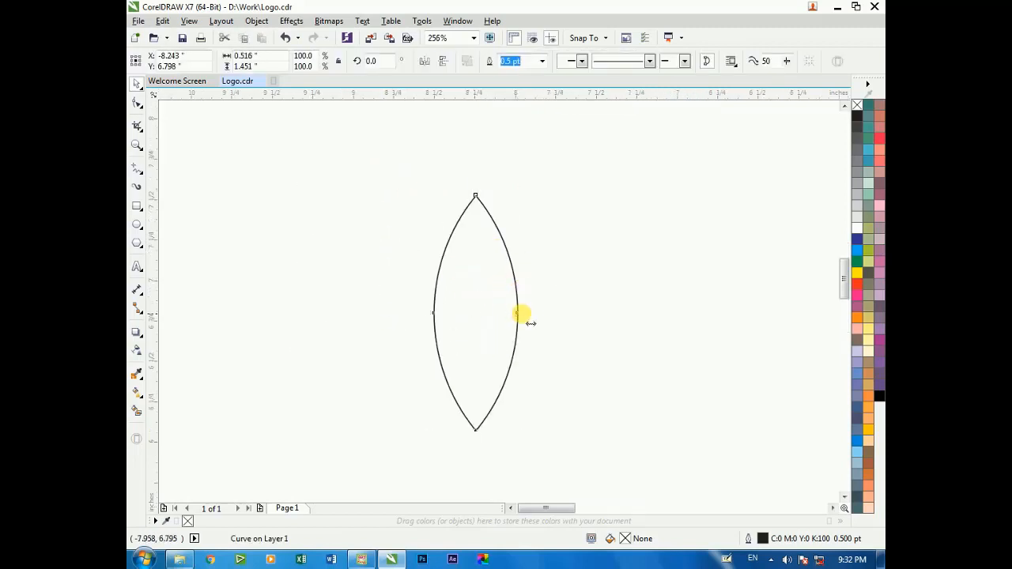
{"action": "left_click_drag", "start_coordinate": [521, 314], "coordinate": [518, 314]}
{"action": "left_click", "coordinate": [535, 287]}
{"action": "key", "text": "F2"}
{"action": "mouse_move", "coordinate": [380, 158]}
{"action": "left_mouse_down"}
{"action": "mouse_move", "coordinate": [549, 372]}
{"action": "mouse_move", "coordinate": [635, 462]}
{"action": "left_mouse_up"}
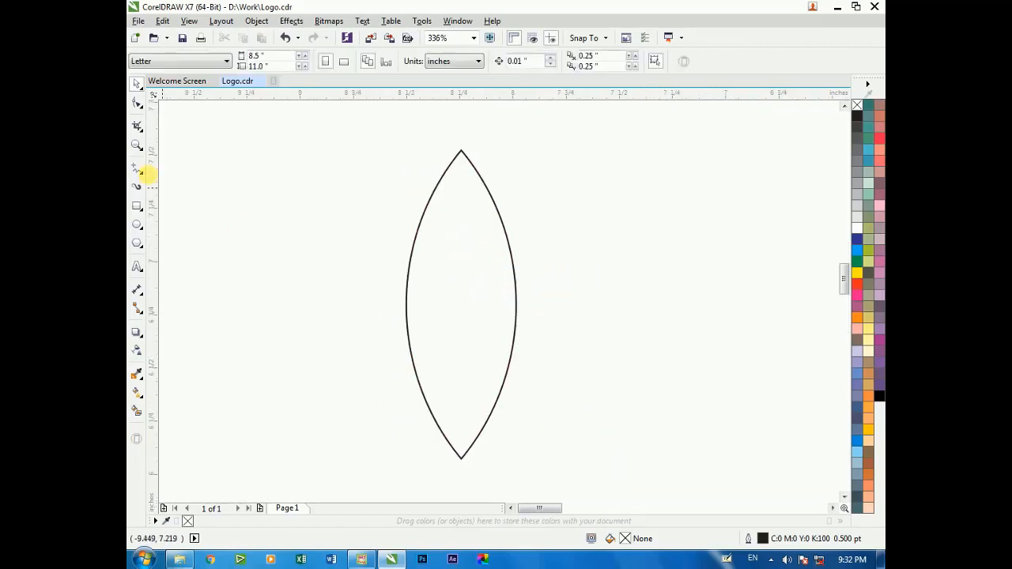
{"action": "left_click", "coordinate": [139, 170]}
{"action": "left_click_drag", "start_coordinate": [459, 128], "coordinate": [461, 487]}
{"action": "key", "text": "space"}
Center-align the vertical line with the leaf shape so it runs through both tips
{"action": "left_click", "coordinate": [491, 277], "text": "shift"}
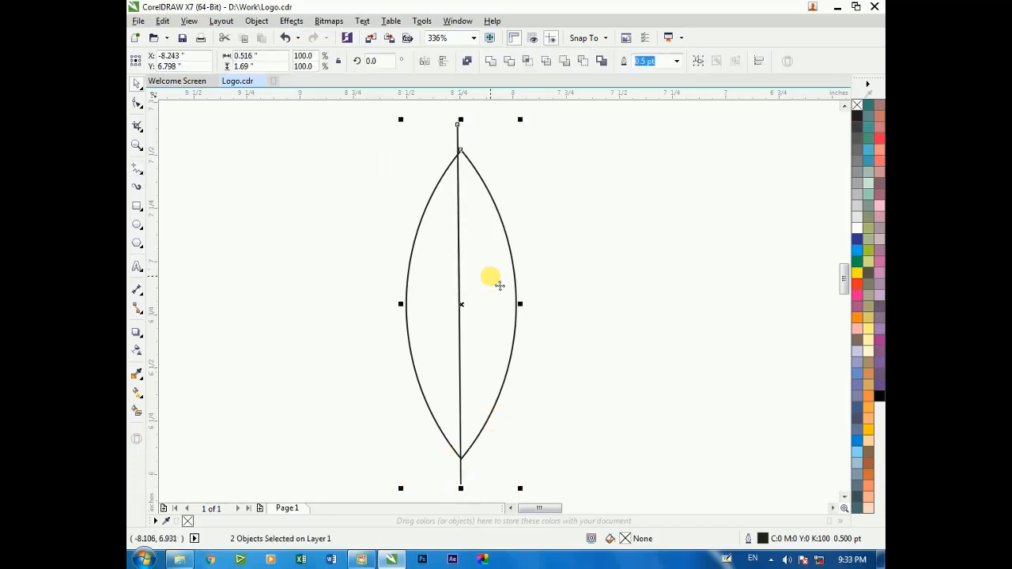
{"action": "key", "text": "c"}
{"action": "key", "text": "Escape"}
{"action": "key", "text": "F2"}
{"action": "left_click_drag", "start_coordinate": [451, 141], "coordinate": [479, 169]}
{"action": "left_click_drag", "start_coordinate": [413, 190], "coordinate": [433, 191]}
{"action": "scroll", "coordinate": [420, 219], "scroll_direction": "down", "scroll_amount": 3}
{"action": "scroll", "coordinate": [425, 201], "scroll_direction": "down", "scroll_amount": 2}
Try to intersect the leaf shape with the vertical line and pull a half away
{"action": "left_click_drag", "start_coordinate": [353, 149], "coordinate": [495, 398]}
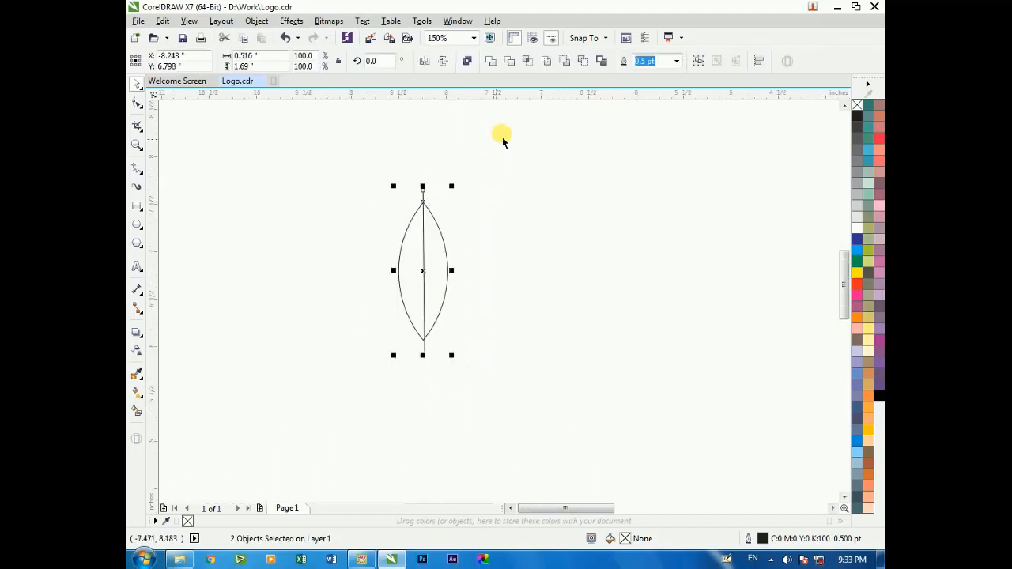
{"action": "left_click", "coordinate": [528, 62]}
{"action": "key", "text": "Escape"}
{"action": "left_click_drag", "start_coordinate": [442, 255], "coordinate": [474, 256]}
{"action": "key", "text": "ctrl+z"}
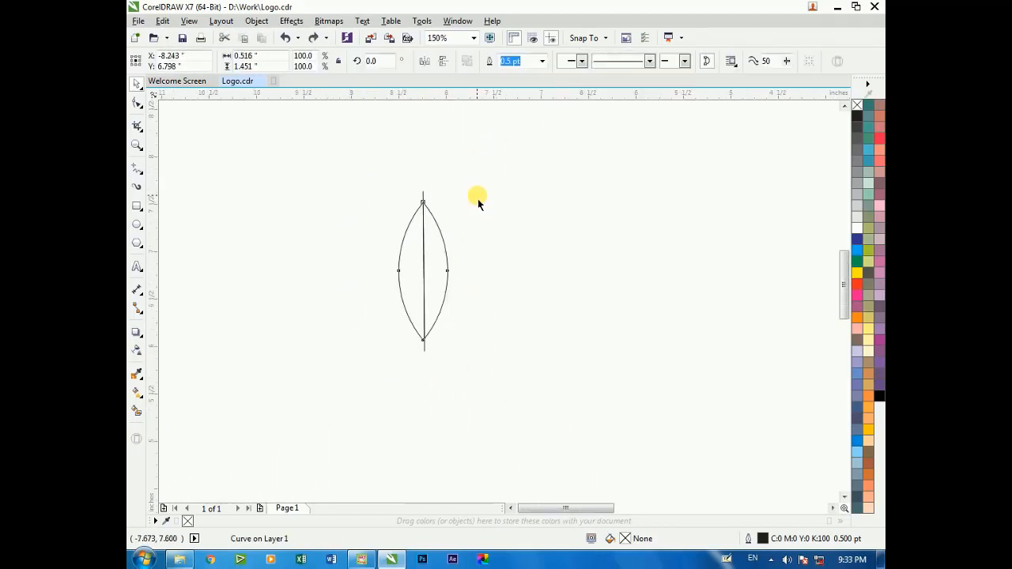
Turn the left and right halves of the leaf into separate blue-gray shapes with Smart Fill
{"action": "key", "text": "Escape"}
{"action": "mouse_move", "coordinate": [372, 163]}
{"action": "left_mouse_down"}
{"action": "mouse_move", "coordinate": [502, 380]}
{"action": "mouse_move", "coordinate": [515, 377]}
{"action": "left_mouse_up"}
{"action": "key", "text": "Escape"}
{"action": "key", "text": "F2"}
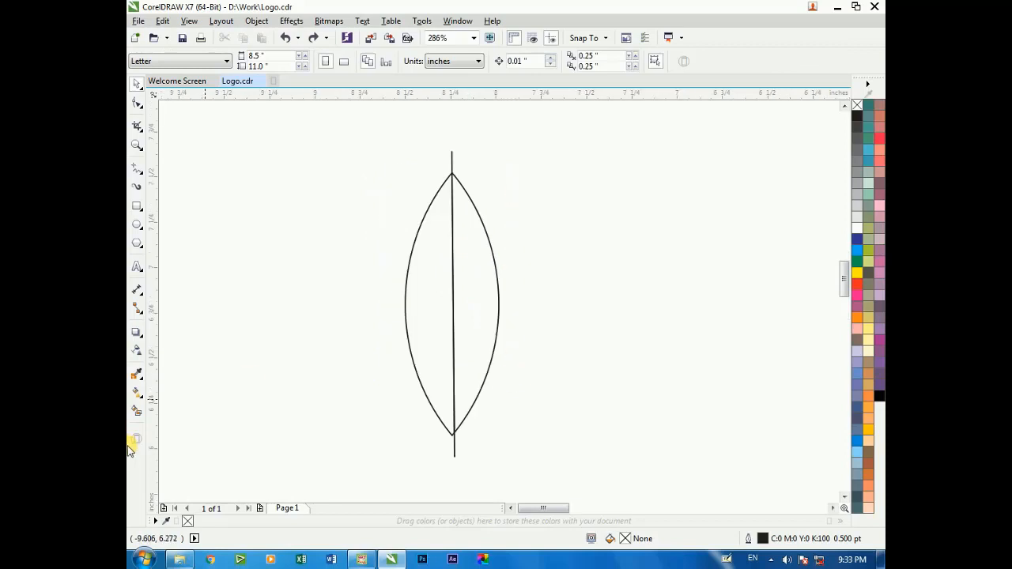
{"action": "left_click", "coordinate": [434, 302]}
{"action": "left_click", "coordinate": [473, 296]}
Move the two filled halves apart and delete the original leaf outline and dividing line
{"action": "key", "text": "space"}
{"action": "left_click_drag", "start_coordinate": [482, 295], "coordinate": [578, 295]}
{"action": "left_click_drag", "start_coordinate": [433, 301], "coordinate": [333, 299]}
{"action": "left_click", "coordinate": [420, 275]}
{"action": "key", "text": "Delete"}
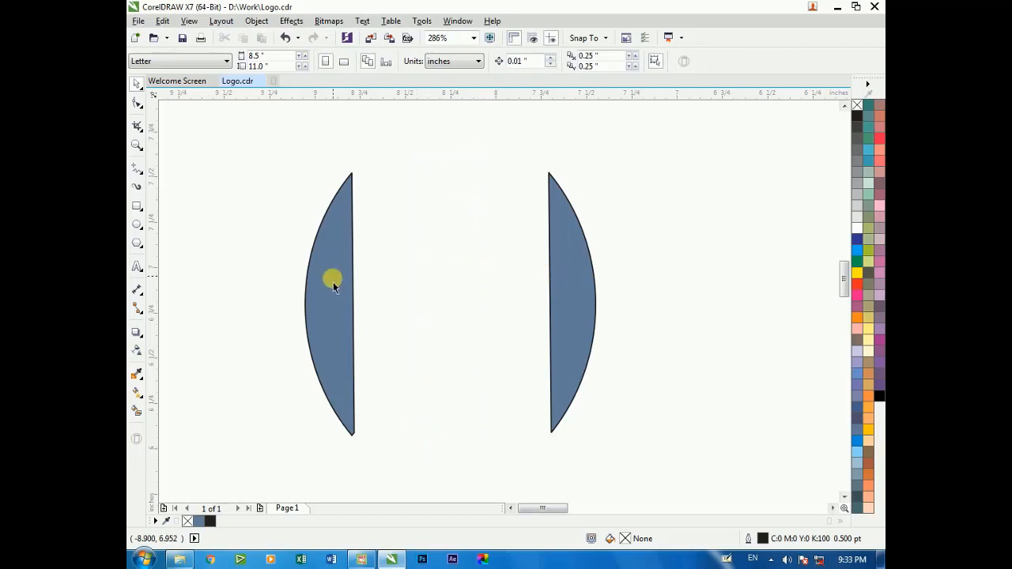
Move the left half against the right half so their straight edges and tips meet
{"action": "left_click_drag", "start_coordinate": [333, 287], "coordinate": [540, 293]}
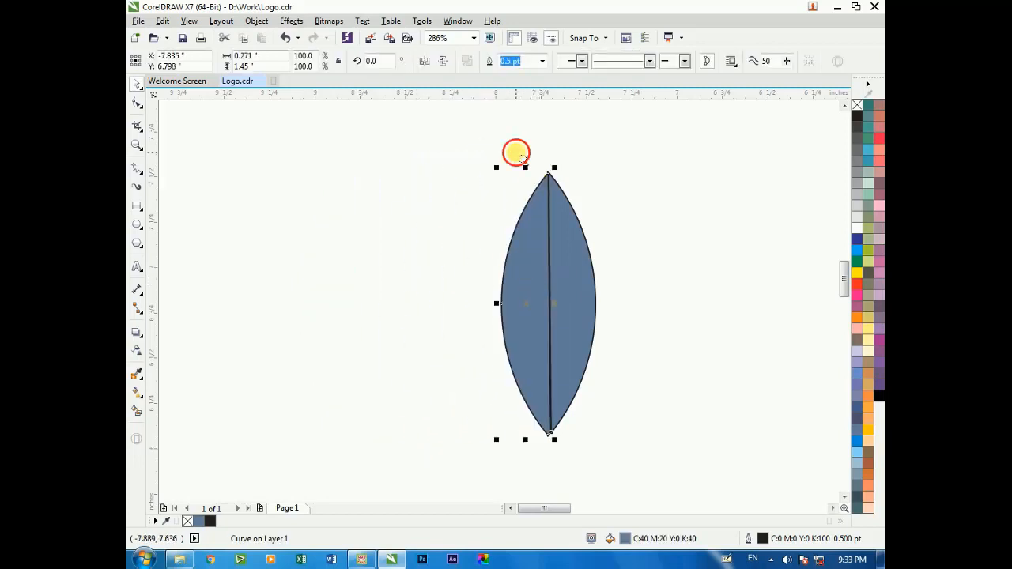
{"action": "scroll", "coordinate": [515, 153], "scroll_direction": "up", "scroll_amount": 4}
{"action": "scroll", "coordinate": [485, 227], "scroll_direction": "up", "scroll_amount": 2}
{"action": "scroll", "coordinate": [464, 256], "scroll_direction": "down", "scroll_amount": 1}
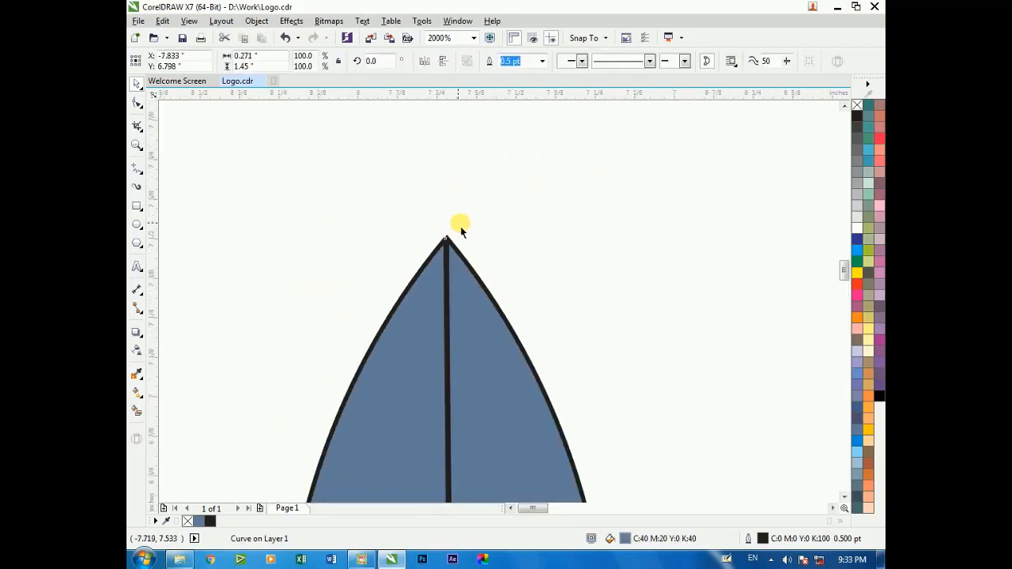
{"action": "scroll", "coordinate": [461, 230], "scroll_direction": "down", "scroll_amount": 5}
{"action": "left_click", "coordinate": [416, 248]}
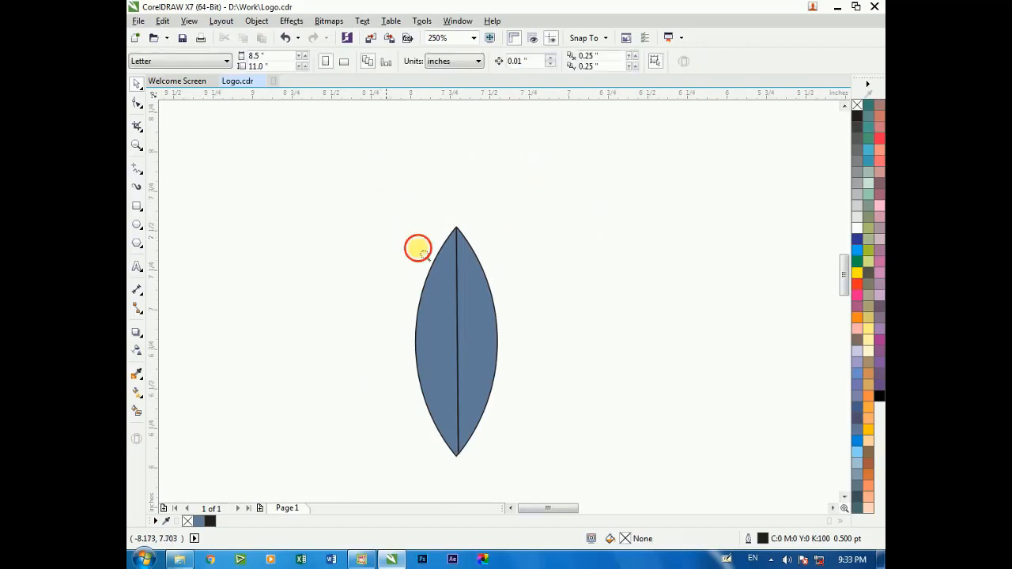
Apply a top-to-bottom linear fountain fill to the left leaf half, with yellow as its bottom color
{"action": "left_click", "coordinate": [136, 393]}
{"action": "left_click_drag", "start_coordinate": [445, 221], "coordinate": [453, 433]}
{"action": "left_click", "coordinate": [486, 428]}
{"action": "left_click", "coordinate": [554, 387]}
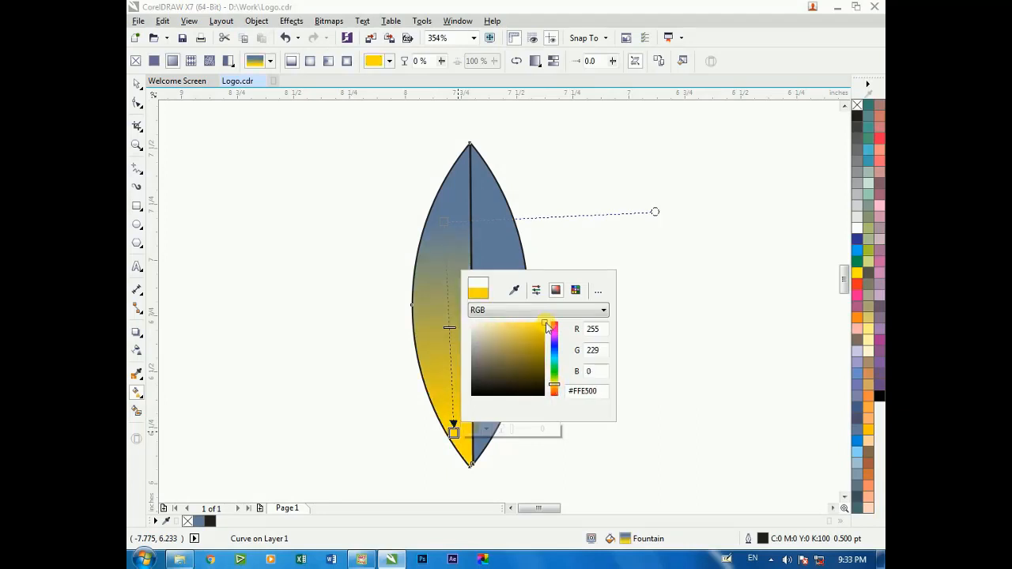
{"action": "key", "text": "Return"}
Change the top color of the left half's fountain fill to orange-red
{"action": "left_click", "coordinate": [444, 222]}
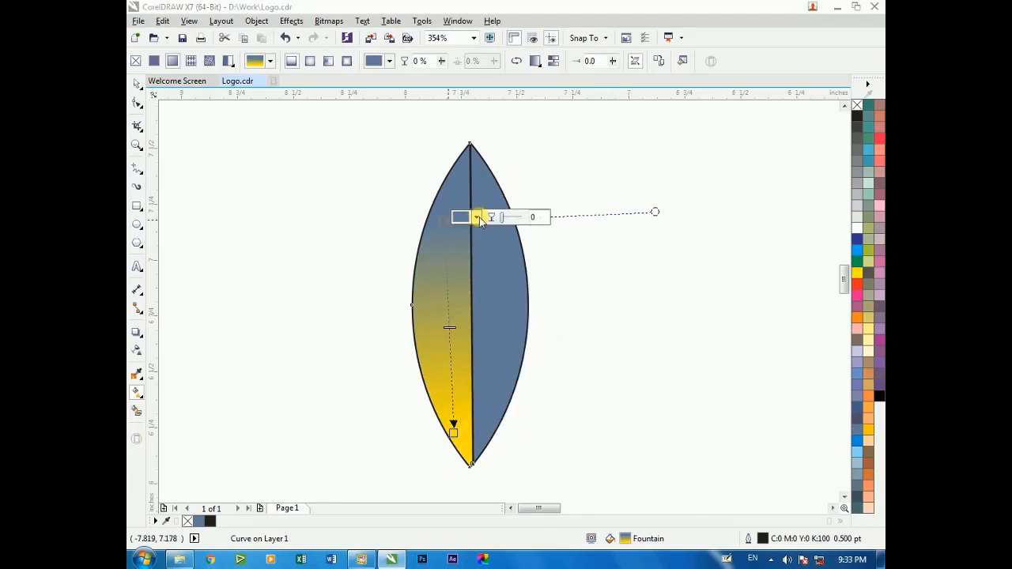
{"action": "left_click", "coordinate": [477, 218]}
{"action": "left_click_drag", "start_coordinate": [546, 304], "coordinate": [546, 352]}
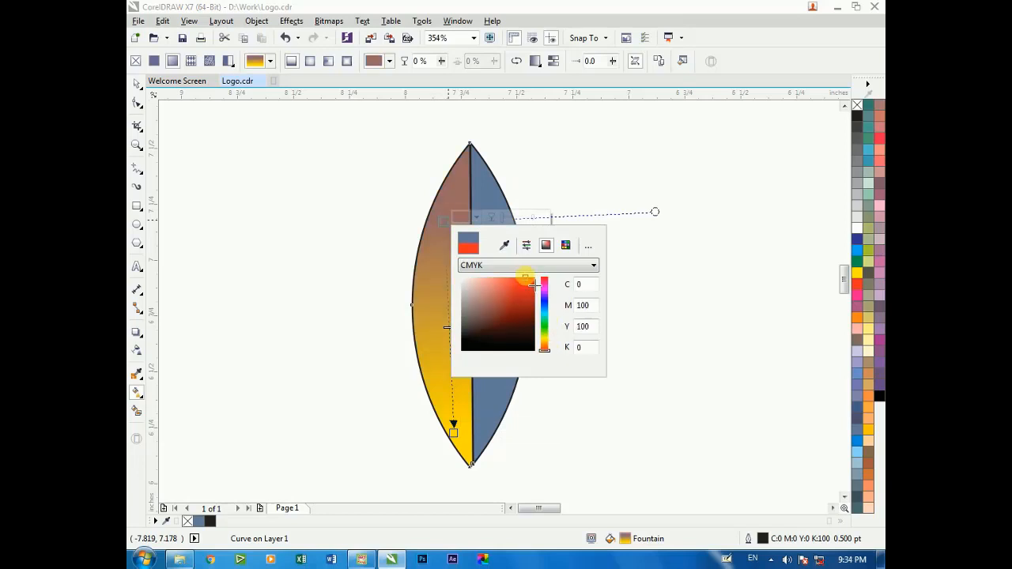
{"action": "left_click_drag", "start_coordinate": [535, 286], "coordinate": [518, 280]}
{"action": "key", "text": "Return"}
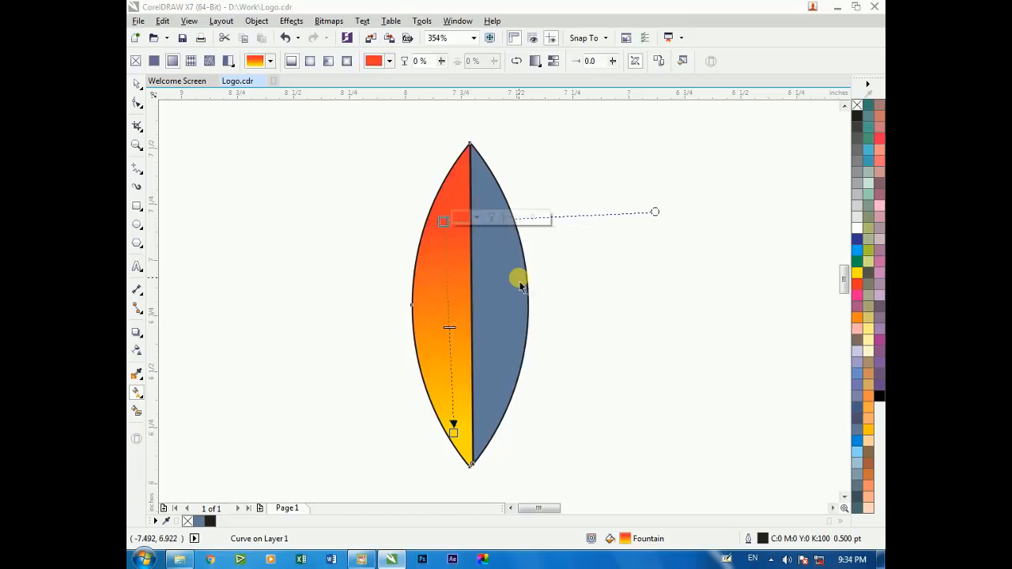
Delete the blue-gray right half and replace it with a horizontally mirrored copy of the gradient-filled half
{"action": "key", "text": "space"}
{"action": "left_click", "coordinate": [498, 274]}
{"action": "key", "text": "Delete"}
{"action": "left_click_drag", "start_coordinate": [441, 272], "coordinate": [502, 272]}
{"action": "right_click", "coordinate": [502, 272]}
{"action": "left_click", "coordinate": [425, 61]}
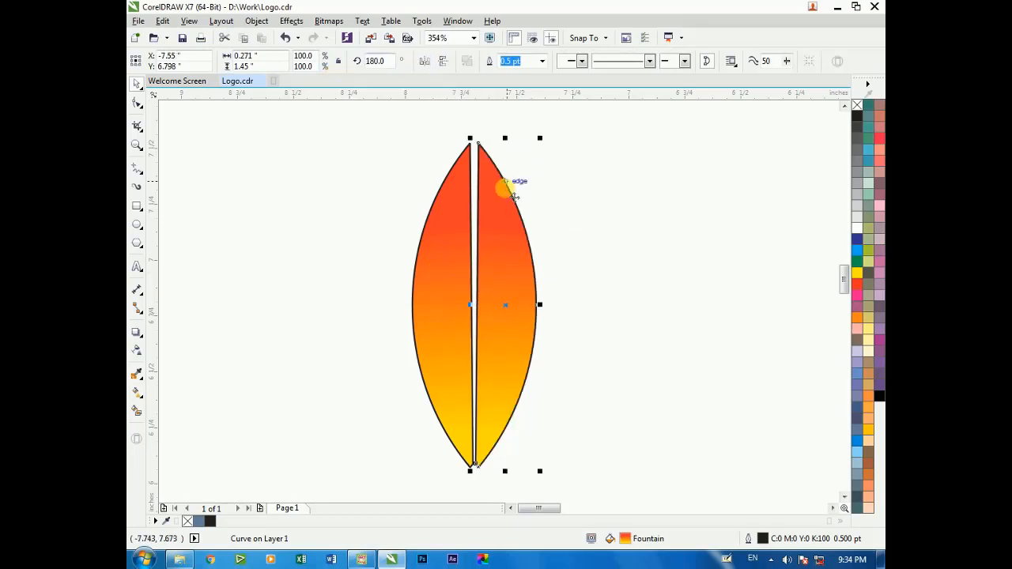
Mirror the right half vertically and move it flush against the left half
{"action": "left_click_drag", "start_coordinate": [505, 207], "coordinate": [531, 222]}
{"action": "left_click", "coordinate": [442, 63]}
{"action": "left_click_drag", "start_coordinate": [476, 176], "coordinate": [499, 294]}
{"action": "scroll", "coordinate": [496, 264], "scroll_direction": "down", "scroll_amount": 5}
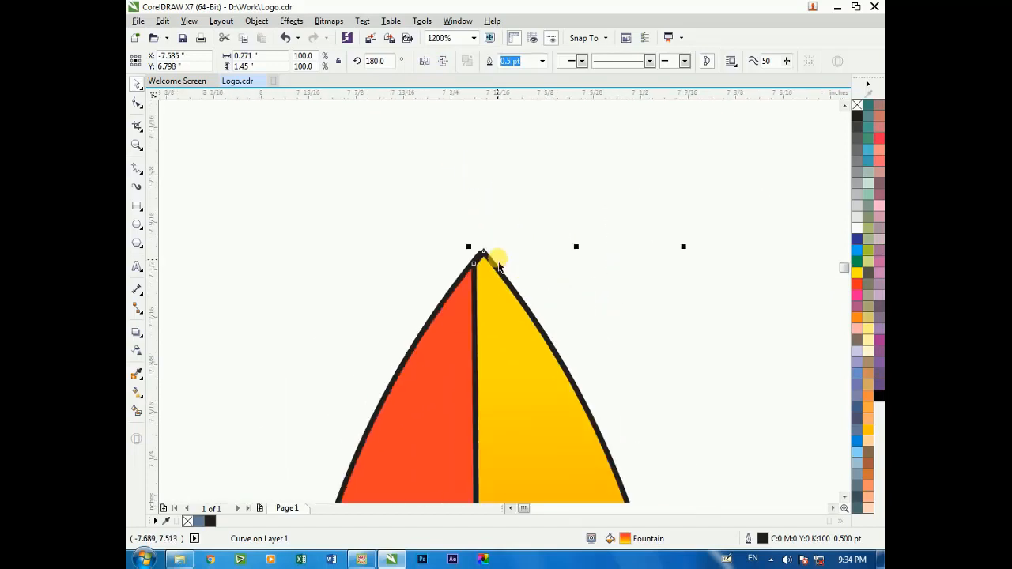
{"action": "left_click", "coordinate": [427, 243]}
Remove the outline from both leaf halves and group them
{"action": "left_click_drag", "start_coordinate": [393, 147], "coordinate": [575, 496]}
{"action": "right_click", "coordinate": [780, 192]}
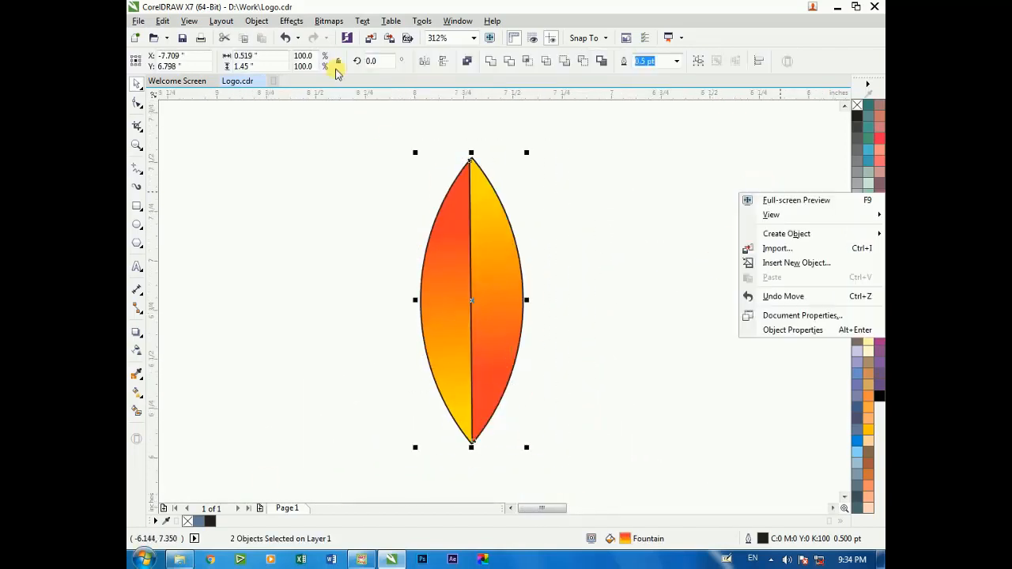
{"action": "right_click", "coordinate": [857, 105]}
{"action": "left_click", "coordinate": [586, 182]}
{"action": "scroll", "coordinate": [587, 182], "scroll_direction": "down", "scroll_amount": 1}
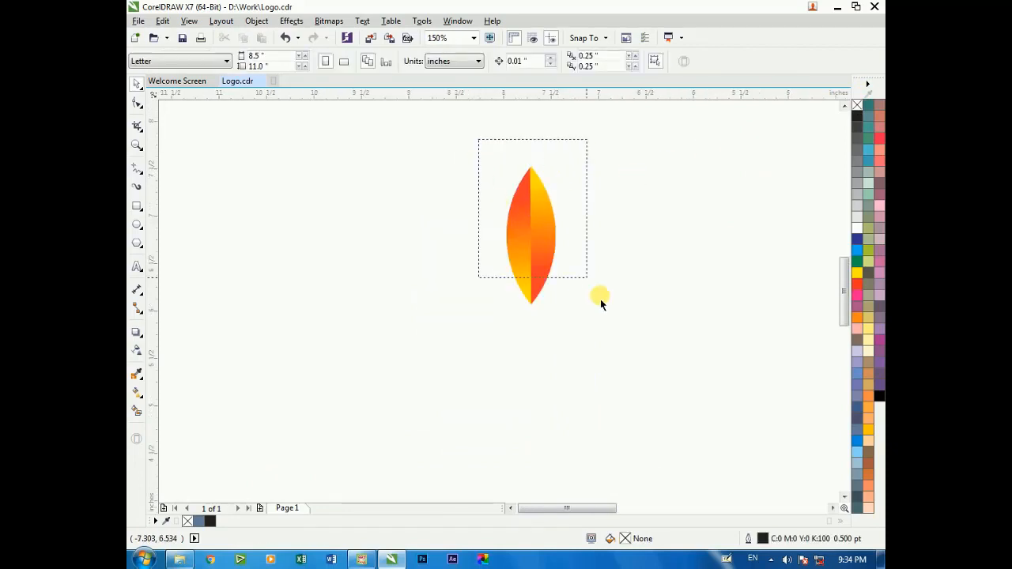
{"action": "left_click_drag", "start_coordinate": [601, 305], "coordinate": [593, 324]}
{"action": "right_click", "coordinate": [532, 215]}
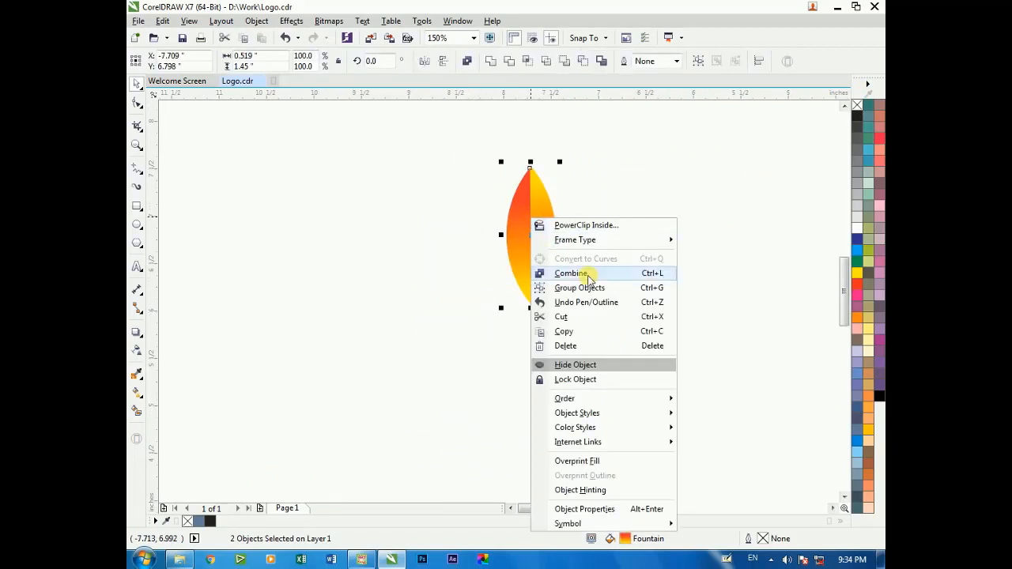
{"action": "left_click", "coordinate": [558, 290]}
Move the leaf group to the left and rotate it about 21 degrees counterclockwise
{"action": "left_click_drag", "start_coordinate": [533, 235], "coordinate": [462, 228]}
{"action": "left_click", "coordinate": [544, 215]}
{"action": "scroll", "coordinate": [545, 215], "scroll_direction": "down", "scroll_amount": 1}
{"action": "key", "text": "F2"}
{"action": "left_click_drag", "start_coordinate": [445, 167], "coordinate": [602, 323]}
{"action": "double_click", "coordinate": [454, 220]}
{"action": "left_click_drag", "start_coordinate": [404, 153], "coordinate": [387, 188]}
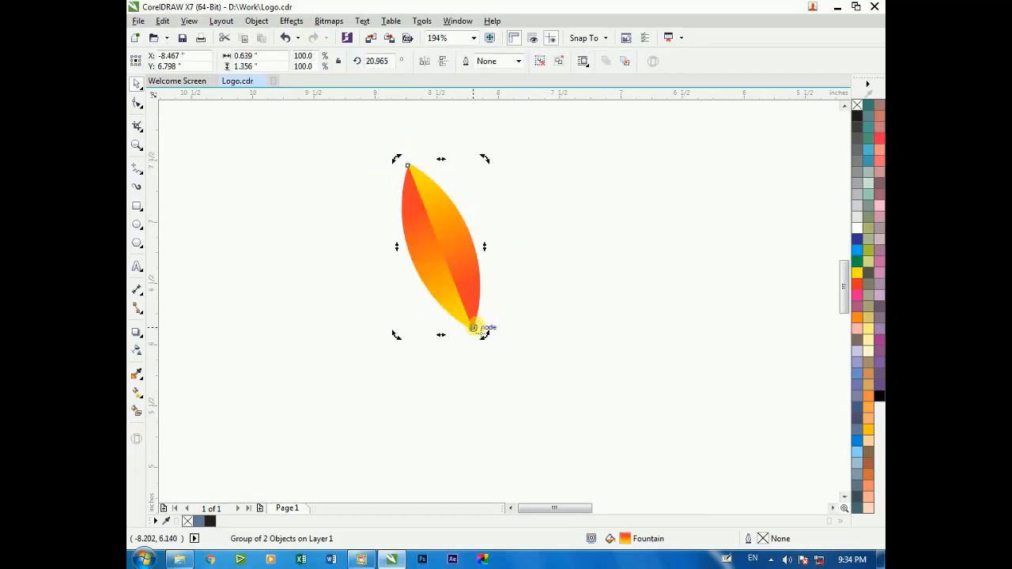
Add a second leaf as a copy rotated clockwise about the bottom tip, leaving a small gap between the bases
{"action": "left_click_drag", "start_coordinate": [490, 164], "coordinate": [640, 244]}
{"action": "left_click_drag", "start_coordinate": [534, 262], "coordinate": [548, 262]}
{"action": "left_click", "coordinate": [599, 269]}
{"action": "left_click", "coordinate": [457, 279]}
{"action": "left_click", "coordinate": [379, 264]}
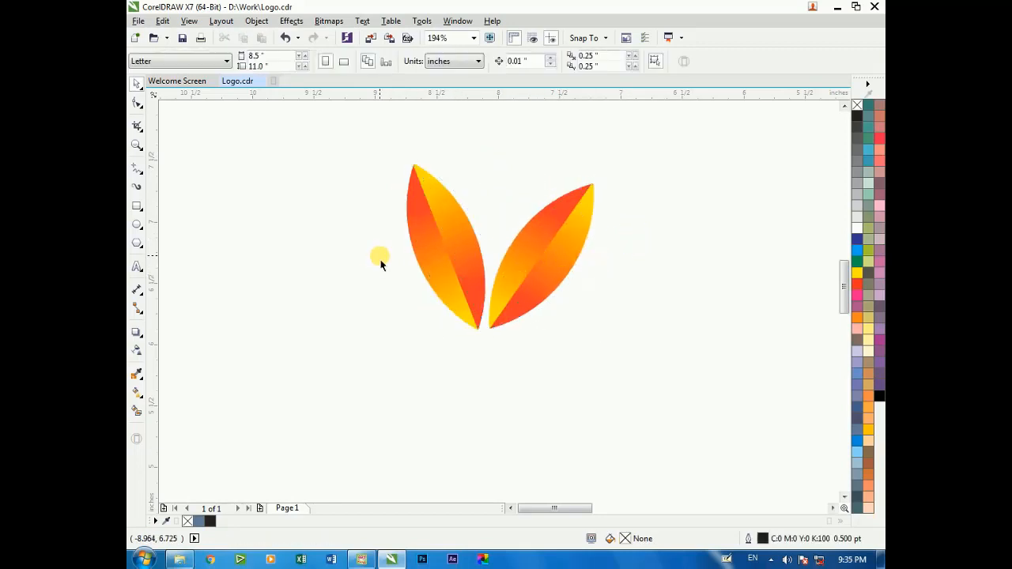
Group the two leaves into one pair
{"action": "scroll", "coordinate": [412, 232], "scroll_direction": "down", "scroll_amount": 3}
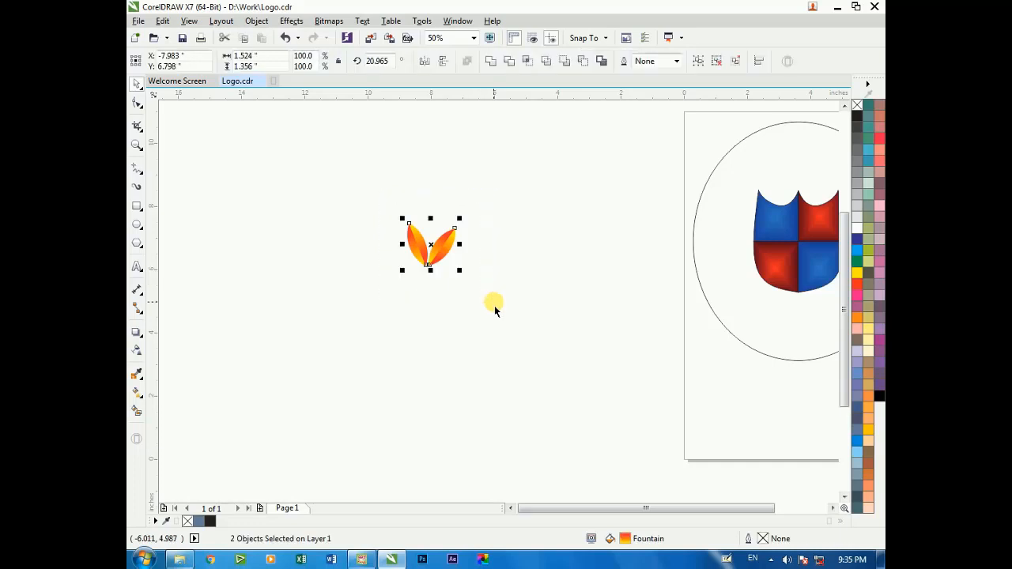
{"action": "right_click", "coordinate": [443, 253]}
{"action": "left_click", "coordinate": [472, 304]}
{"action": "left_click", "coordinate": [470, 278]}
Move the leaf pair onto the page beside the lower-right part of the large ellipse
{"action": "scroll", "coordinate": [466, 249], "scroll_direction": "down", "scroll_amount": 1}
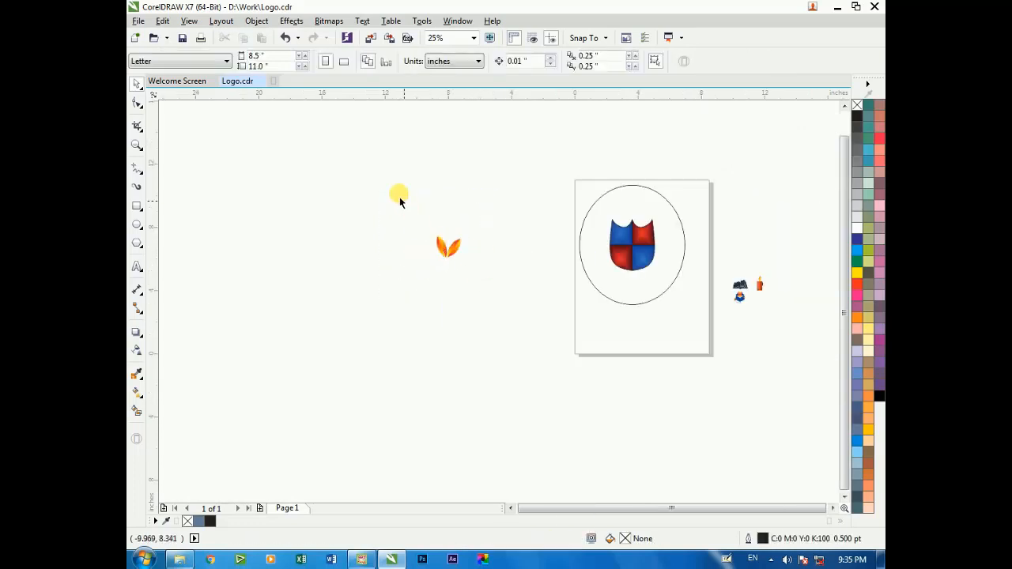
{"action": "key", "text": "F2"}
{"action": "left_click_drag", "start_coordinate": [401, 163], "coordinate": [746, 382]}
{"action": "left_click_drag", "start_coordinate": [283, 255], "coordinate": [679, 321]}
Place the leaf pair on the ellipse's lower-right edge and rotate it clockwise to about 315.8 degrees
{"action": "key", "text": "F2"}
{"action": "left_click_drag", "start_coordinate": [504, 199], "coordinate": [764, 392]}
{"action": "left_click", "coordinate": [588, 349]}
{"action": "left_click_drag", "start_coordinate": [611, 311], "coordinate": [615, 389]}
{"action": "left_click", "coordinate": [656, 293]}
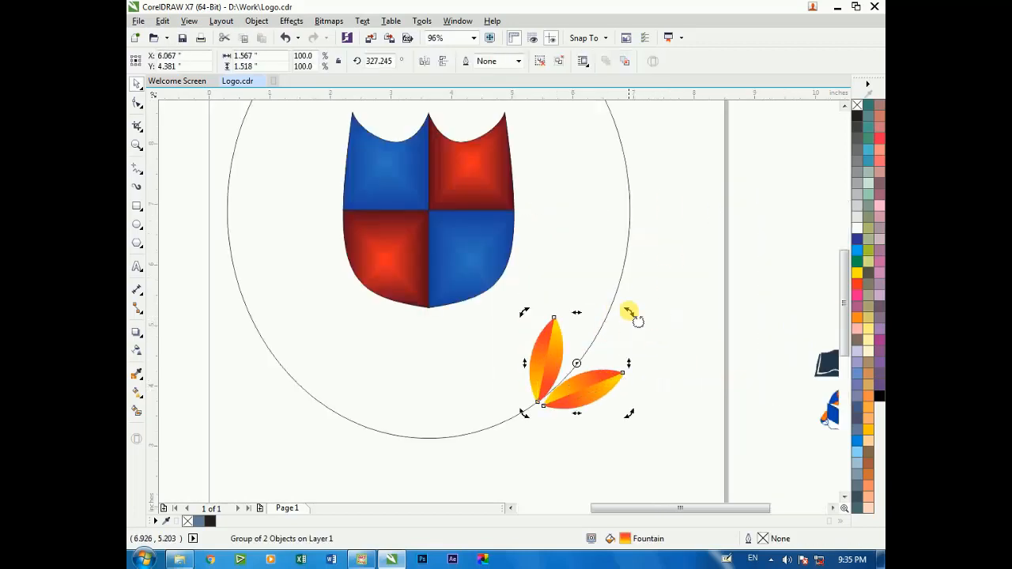
{"action": "left_click_drag", "start_coordinate": [629, 311], "coordinate": [635, 328]}
{"action": "left_click", "coordinate": [638, 326]}
Fine-tune the leaf pair's position so its two bases lie on opposite sides of the ellipse outline
{"action": "key", "text": "F2"}
{"action": "left_click_drag", "start_coordinate": [511, 307], "coordinate": [630, 456]}
{"action": "left_click_drag", "start_coordinate": [543, 366], "coordinate": [562, 380]}
{"action": "mouse_move", "coordinate": [557, 369]}
{"action": "left_mouse_down"}
{"action": "mouse_move", "coordinate": [563, 378]}
{"action": "mouse_move", "coordinate": [548, 380]}
{"action": "left_mouse_up"}
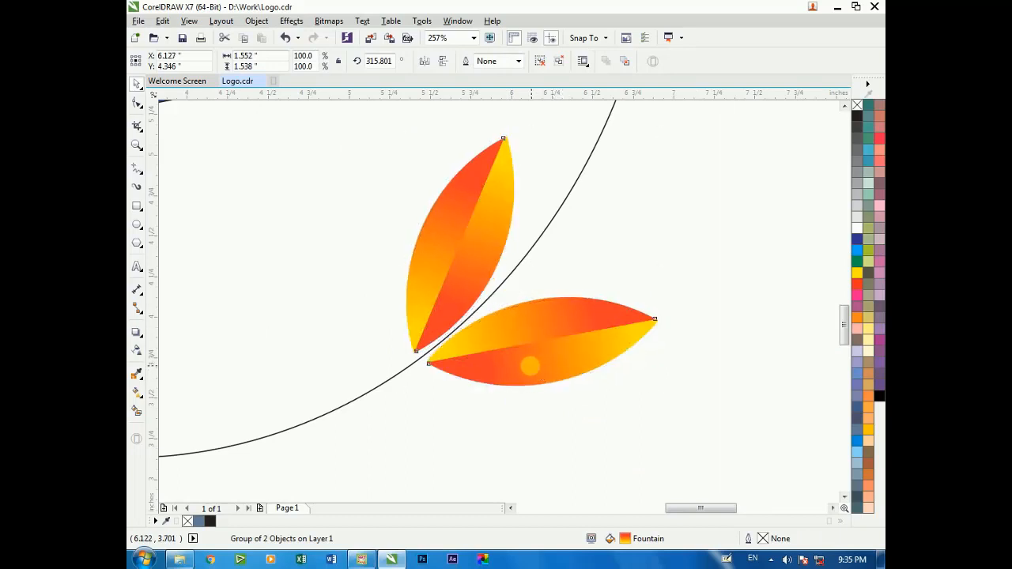
{"action": "key", "text": "Right"}
{"action": "key", "text": "Up"}
Move the leaf pair further down along the ellipse toward its bottom
{"action": "scroll", "coordinate": [531, 365], "scroll_direction": "down", "scroll_amount": 3}
{"action": "left_click", "coordinate": [472, 293]}
{"action": "left_click_drag", "start_coordinate": [503, 261], "coordinate": [517, 250]}
{"action": "key", "text": "F2"}
{"action": "left_click_drag", "start_coordinate": [385, 215], "coordinate": [587, 424]}
{"action": "left_click", "coordinate": [598, 391]}
{"action": "left_click_drag", "start_coordinate": [563, 372], "coordinate": [540, 388]}
Rotate the leaf pair to about 304.3 degrees and reposition it so the ellipse outline runs between the leaves
{"action": "key", "text": "F2"}
{"action": "left_click_drag", "start_coordinate": [490, 367], "coordinate": [563, 399]}
{"action": "left_click_drag", "start_coordinate": [750, 381], "coordinate": [742, 404]}
{"action": "left_click_drag", "start_coordinate": [589, 332], "coordinate": [616, 345]}
{"action": "left_click_drag", "start_coordinate": [744, 392], "coordinate": [730, 409]}
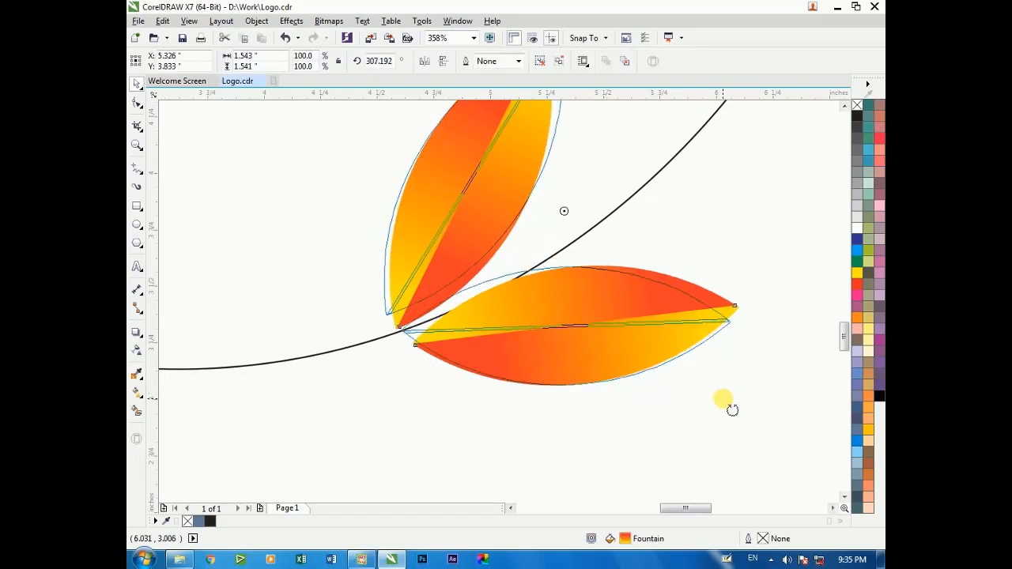
{"action": "left_click_drag", "start_coordinate": [633, 355], "coordinate": [633, 363]}
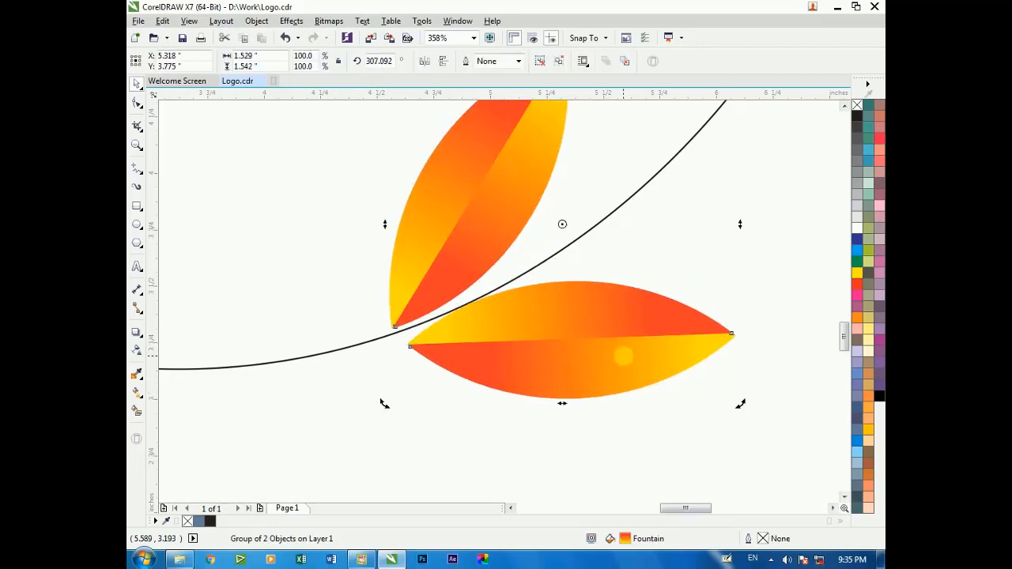
{"action": "left_click_drag", "start_coordinate": [744, 405], "coordinate": [734, 414]}
{"action": "left_click_drag", "start_coordinate": [602, 324], "coordinate": [607, 349]}
Try moving the leaf pair up along the ellipse's lower-right edge
{"action": "scroll", "coordinate": [608, 348], "scroll_direction": "down", "scroll_amount": 5}
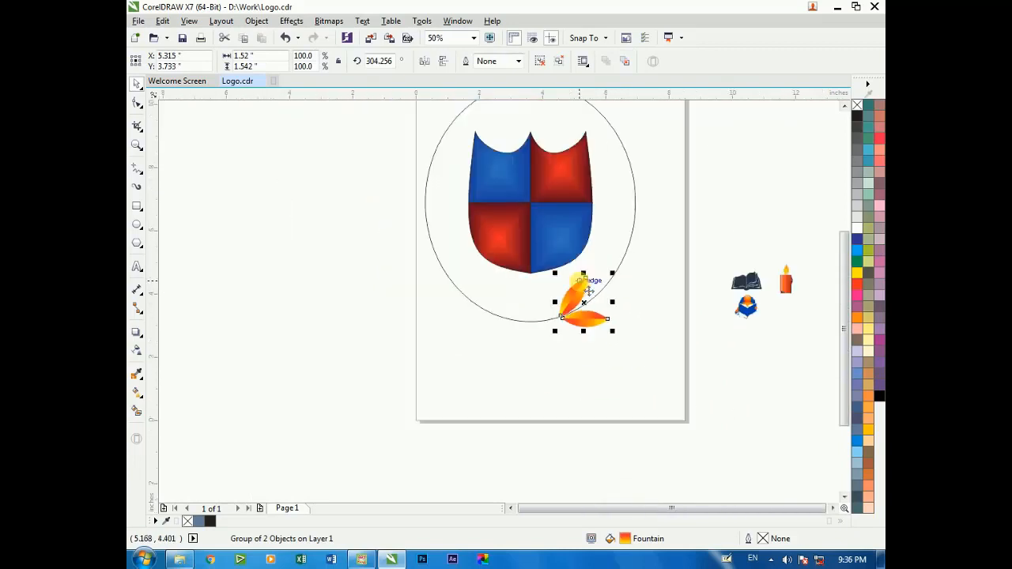
{"action": "scroll", "coordinate": [694, 369], "scroll_direction": "up", "scroll_amount": 2}
{"action": "left_click", "coordinate": [615, 258]}
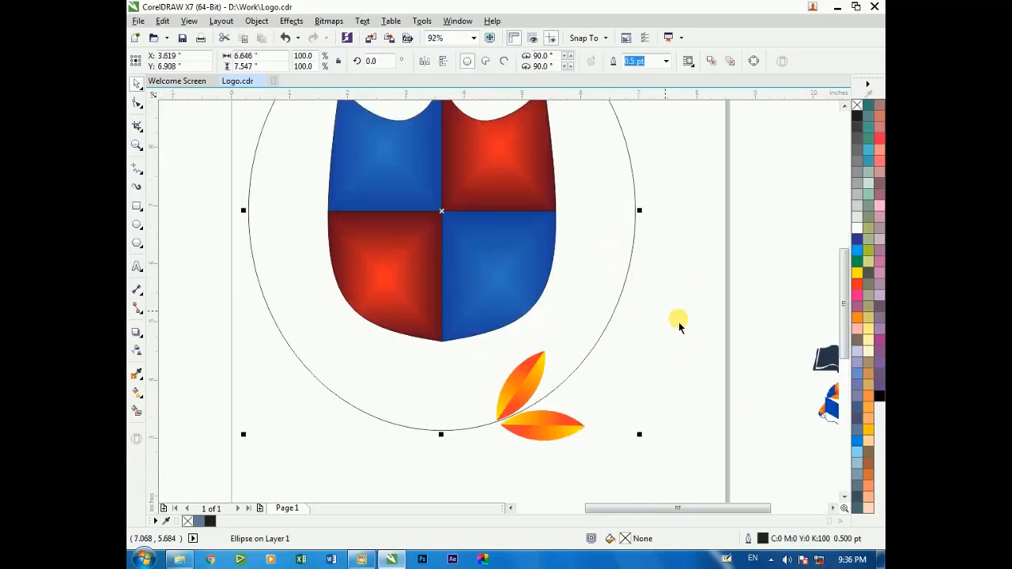
{"action": "left_click", "coordinate": [679, 323]}
{"action": "left_click", "coordinate": [515, 387]}
{"action": "left_click_drag", "start_coordinate": [518, 386], "coordinate": [584, 364]}
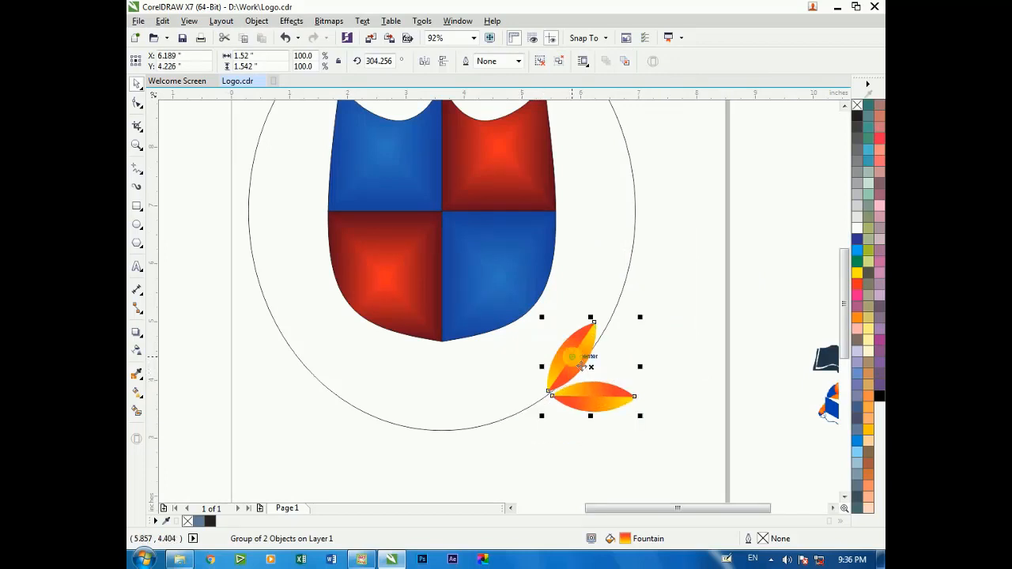
{"action": "key", "text": "ctrl+z"}
Try placing a copy of the leaf pair just above the first one along the ellipse outline
{"action": "left_click", "coordinate": [560, 431]}
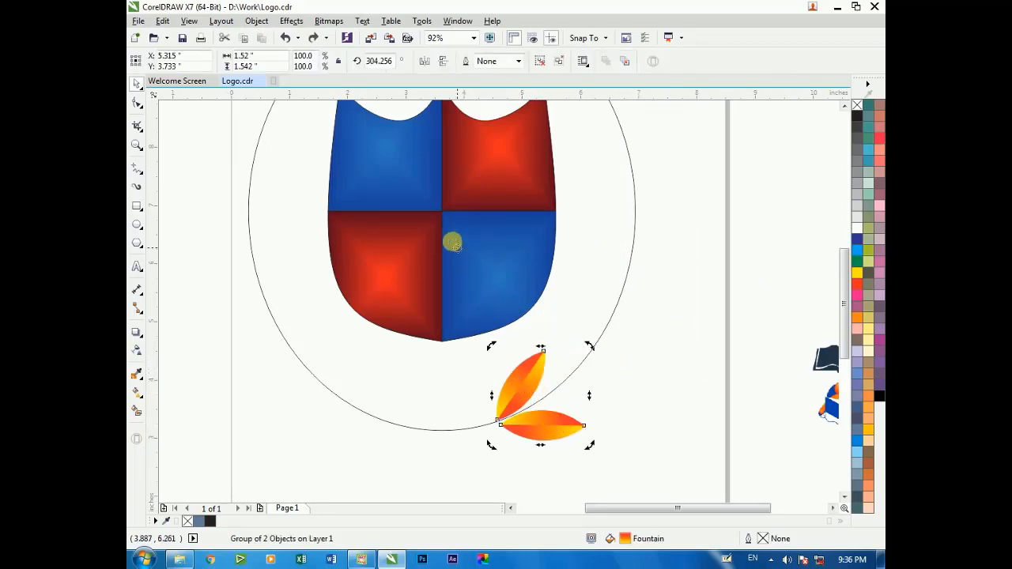
{"action": "left_click_drag", "start_coordinate": [555, 433], "coordinate": [595, 409]}
{"action": "scroll", "coordinate": [636, 412], "scroll_direction": "up", "scroll_amount": 3}
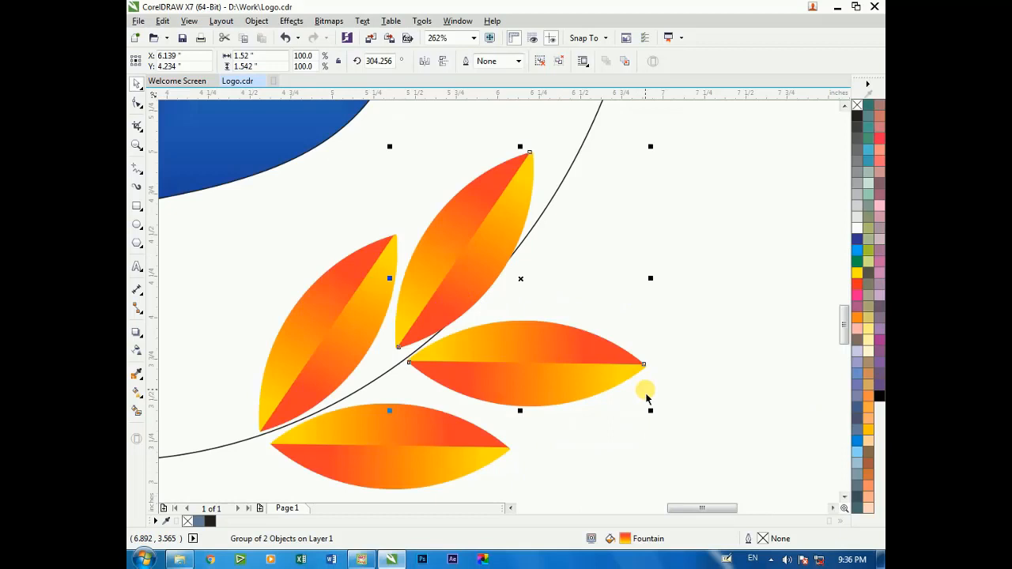
{"action": "key", "text": "ctrl+z"}
{"action": "left_click", "coordinate": [396, 456]}
{"action": "left_click_drag", "start_coordinate": [395, 456], "coordinate": [513, 348]}
{"action": "key", "text": "ctrl+z"}
{"action": "scroll", "coordinate": [441, 368], "scroll_direction": "down", "scroll_amount": 4}
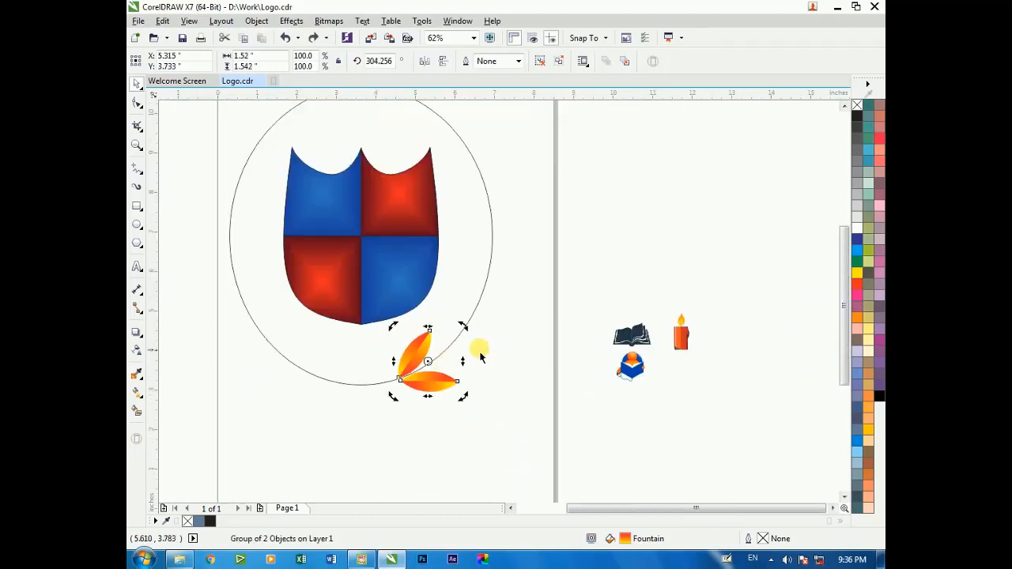
{"action": "left_click", "coordinate": [512, 346]}
{"action": "left_click", "coordinate": [429, 372]}
{"action": "left_click_drag", "start_coordinate": [438, 383], "coordinate": [551, 348]}
{"action": "scroll", "coordinate": [411, 380], "scroll_direction": "up", "scroll_amount": 3}
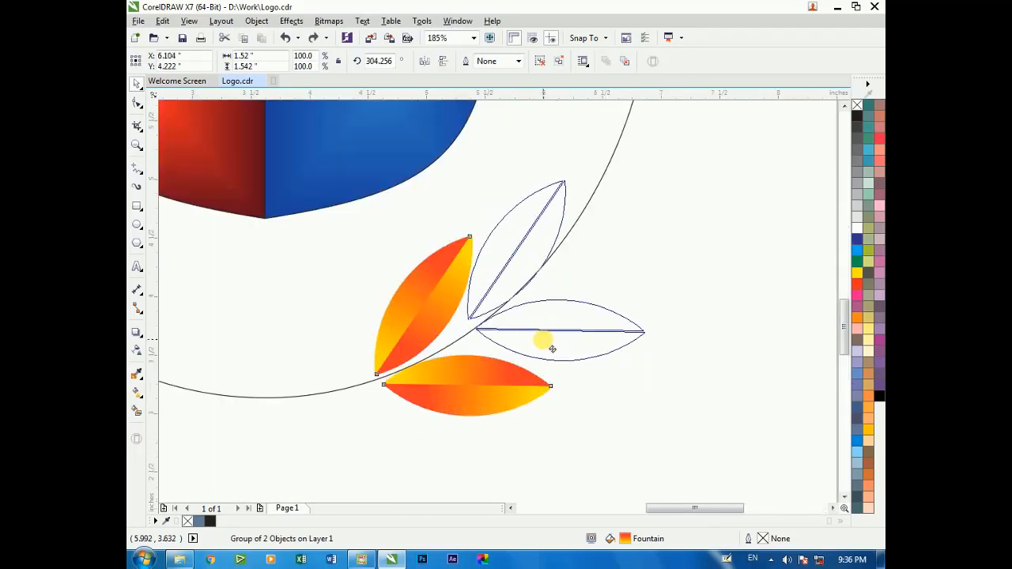
{"action": "key", "text": "Escape"}
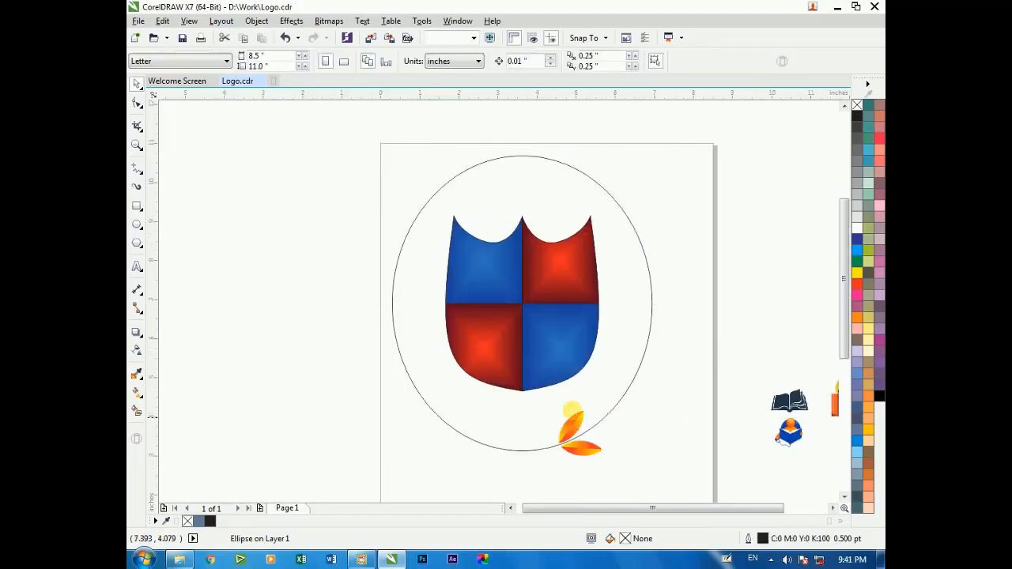
Try rotating the leaf pair around the shield's centre to about 312.6 degrees
{"action": "scroll", "coordinate": [548, 372], "scroll_direction": "up", "scroll_amount": 4}
{"action": "left_click", "coordinate": [510, 414]}
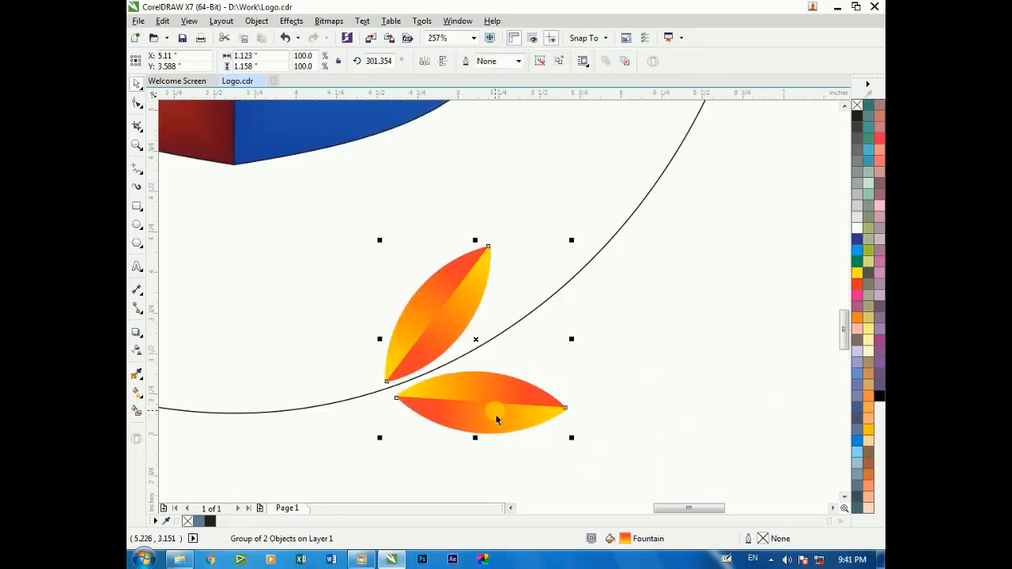
{"action": "scroll", "coordinate": [496, 412], "scroll_direction": "down", "scroll_amount": 4}
{"action": "left_click", "coordinate": [441, 283]}
{"action": "left_click", "coordinate": [552, 366]}
{"action": "double_click", "coordinate": [493, 409]}
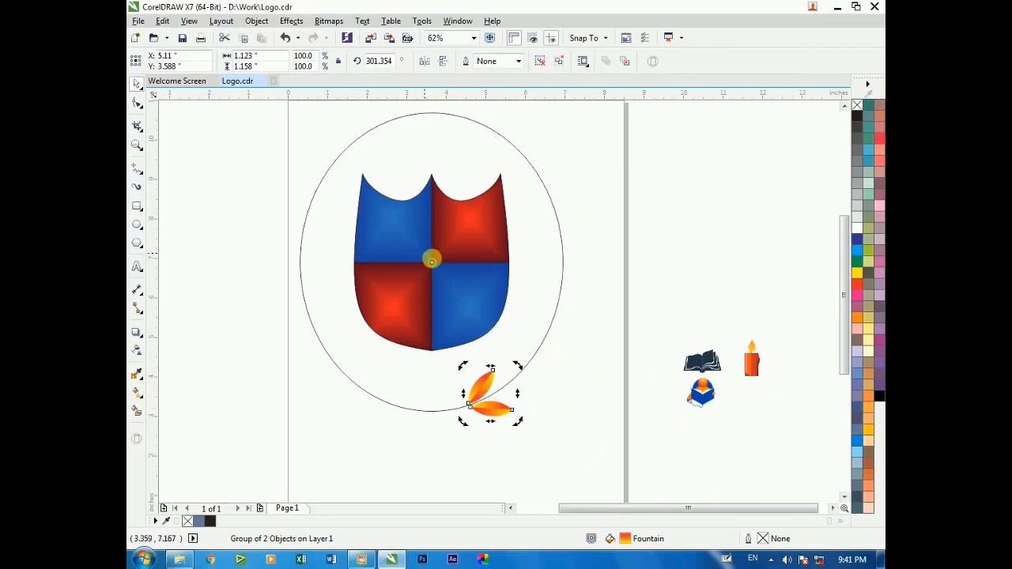
{"action": "left_click_drag", "start_coordinate": [519, 367], "coordinate": [539, 351]}
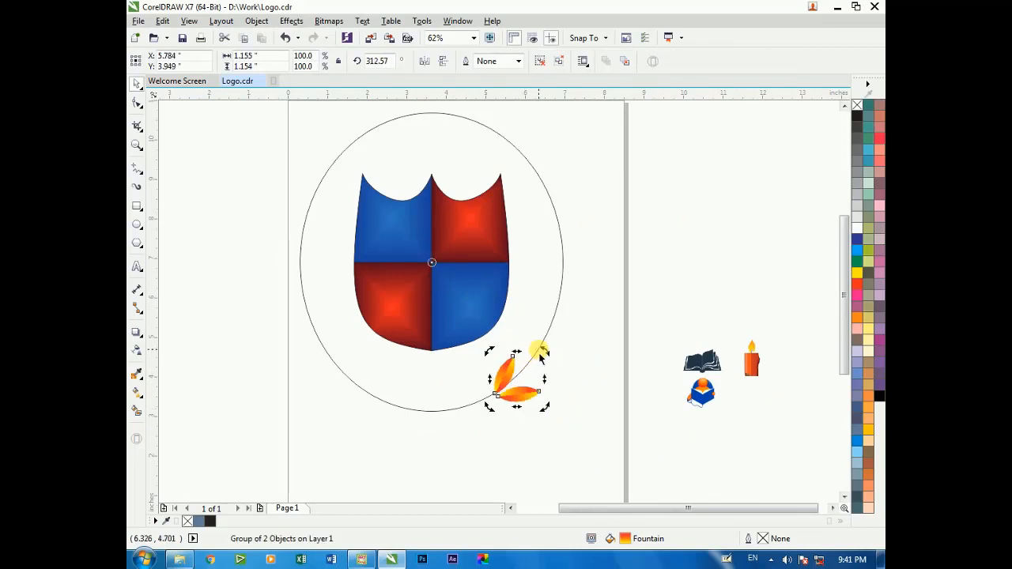
{"action": "key", "text": "ctrl+z"}
Reduce the ellipse's height symmetrically to about 6.75 inches, making it nearly circular
{"action": "left_click", "coordinate": [525, 277]}
{"action": "left_click_drag", "start_coordinate": [435, 115], "coordinate": [431, 128]}
{"action": "left_click", "coordinate": [535, 226]}
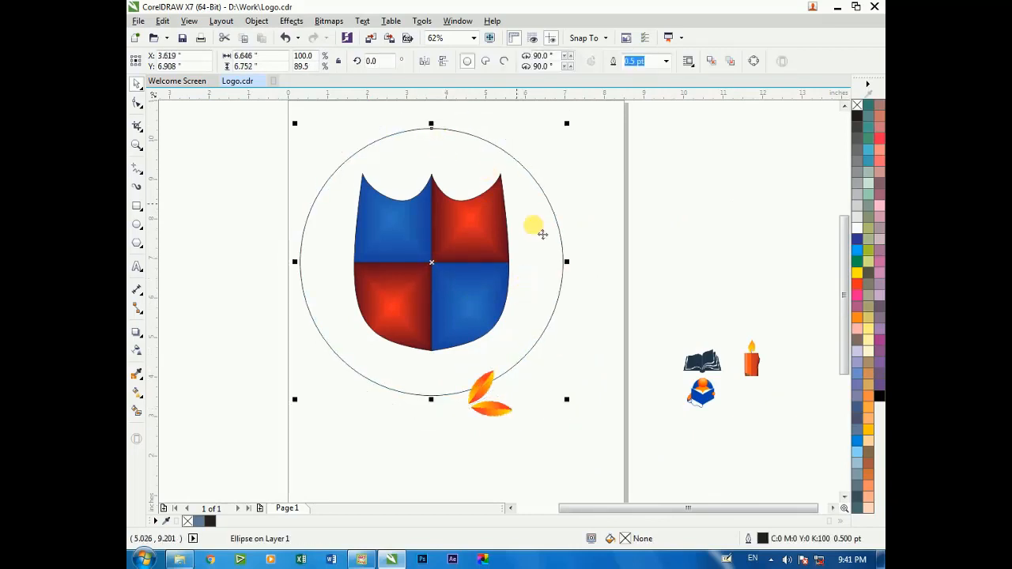
Move the leaf pair onto the resized ellipse outline and rotate it to about 295.2 degrees so the line runs between the leaves
{"action": "double_click", "coordinate": [486, 394]}
{"action": "left_click_drag", "start_coordinate": [492, 395], "coordinate": [489, 382]}
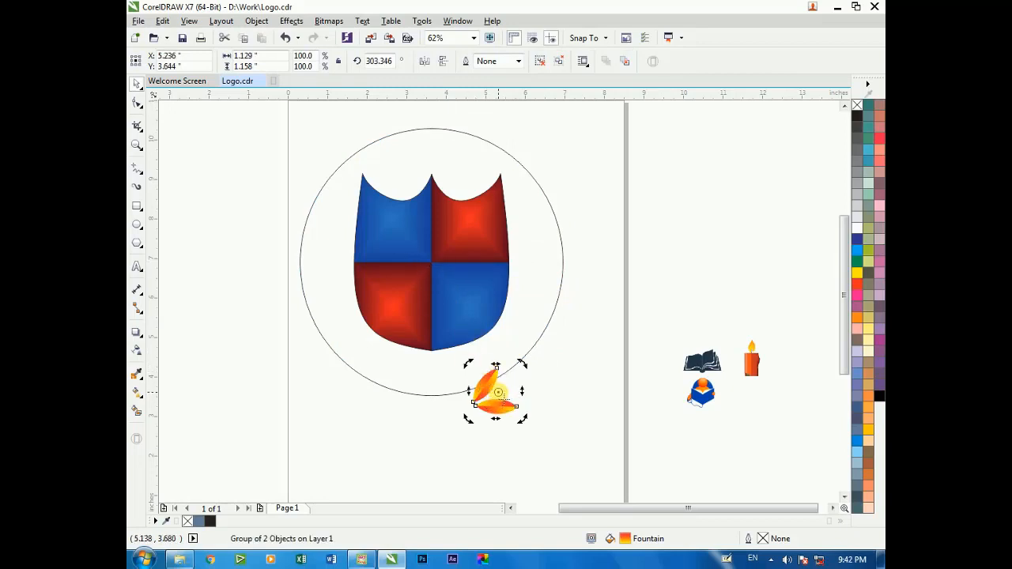
{"action": "left_click", "coordinate": [499, 394]}
{"action": "scroll", "coordinate": [501, 402], "scroll_direction": "up", "scroll_amount": 1}
{"action": "left_click_drag", "start_coordinate": [461, 326], "coordinate": [463, 297]}
{"action": "left_click", "coordinate": [465, 299]}
{"action": "left_click_drag", "start_coordinate": [542, 351], "coordinate": [531, 377]}
{"action": "left_click", "coordinate": [570, 335]}
{"action": "scroll", "coordinate": [459, 307], "scroll_direction": "up", "scroll_amount": 2}
{"action": "scroll", "coordinate": [530, 378], "scroll_direction": "down", "scroll_amount": 1}
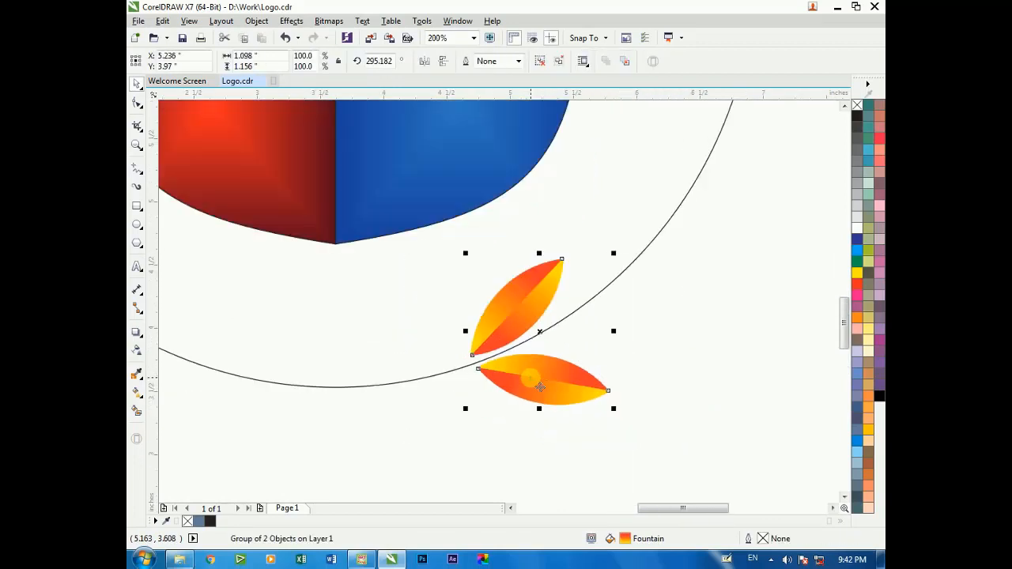
Rotate a copy of the leaf pair about 15.7 degrees around the shield's centre and repeat it up to the ellipse's top
{"action": "scroll", "coordinate": [531, 378], "scroll_direction": "down", "scroll_amount": 3}
{"action": "key", "text": "F2"}
{"action": "left_click_drag", "start_coordinate": [392, 202], "coordinate": [593, 388]}
{"action": "left_click", "coordinate": [504, 357]}
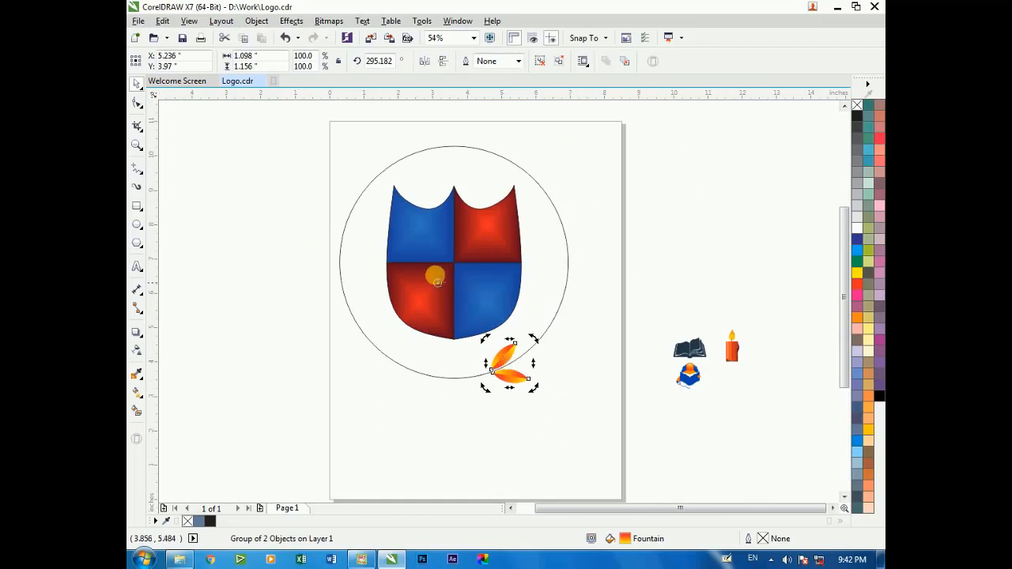
{"action": "left_click_drag", "start_coordinate": [534, 342], "coordinate": [566, 329]}
{"action": "key", "text": "ctrl+r"}
{"action": "key", "text": "ctrl+r"}
{"action": "key", "text": "ctrl+r"}
{"action": "key", "text": "ctrl+r"}
{"action": "key", "text": "ctrl+r"}
{"action": "key", "text": "ctrl+r"}
{"action": "key", "text": "ctrl+r"}
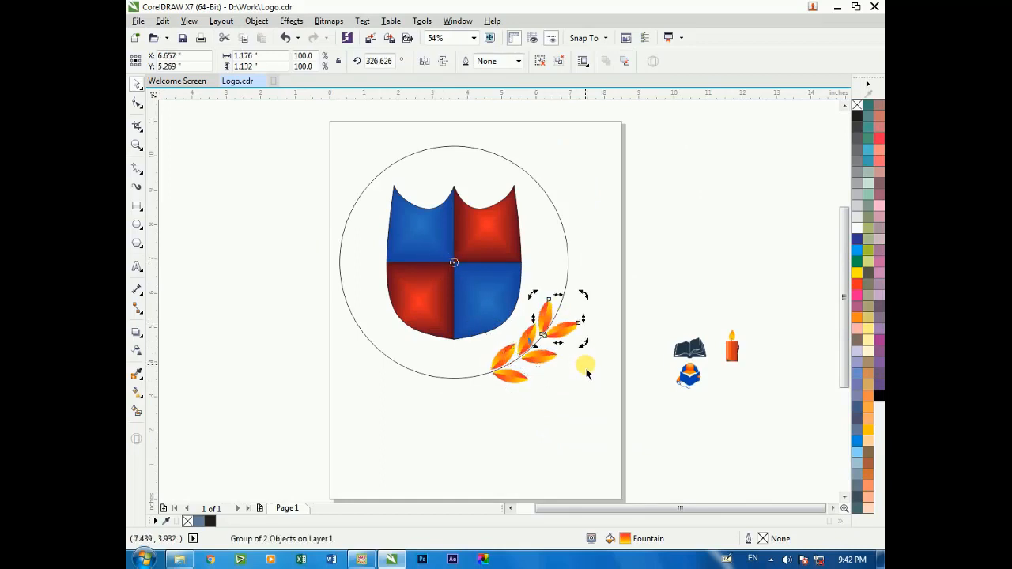
{"action": "key", "text": "ctrl+r"}
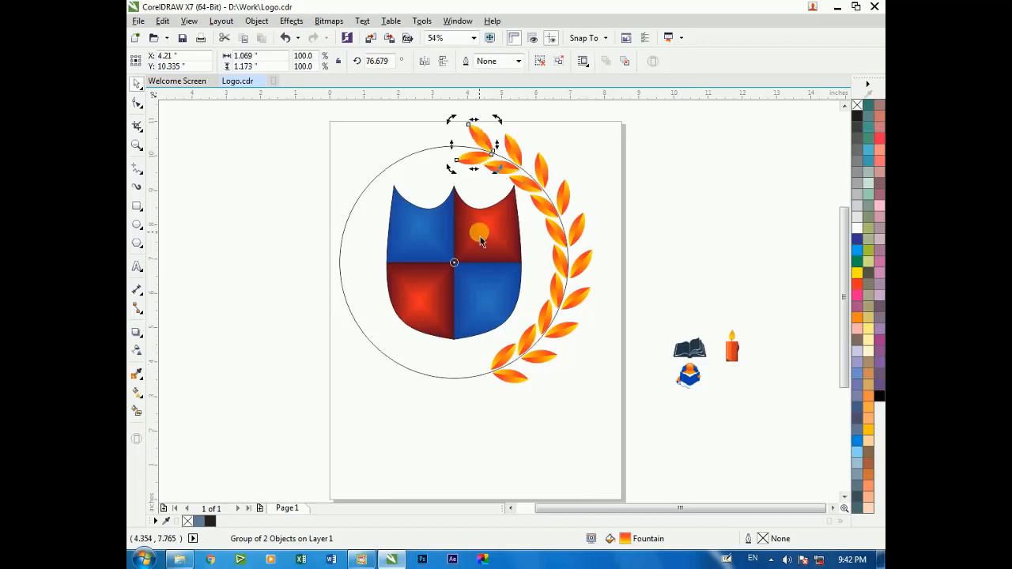
Create a copy of the topmost leaf pair scaled to about 52.1% and place it at the tip of the branch
{"action": "left_click_drag", "start_coordinate": [493, 119], "coordinate": [487, 125]}
{"action": "scroll", "coordinate": [487, 119], "scroll_direction": "up", "scroll_amount": 4}
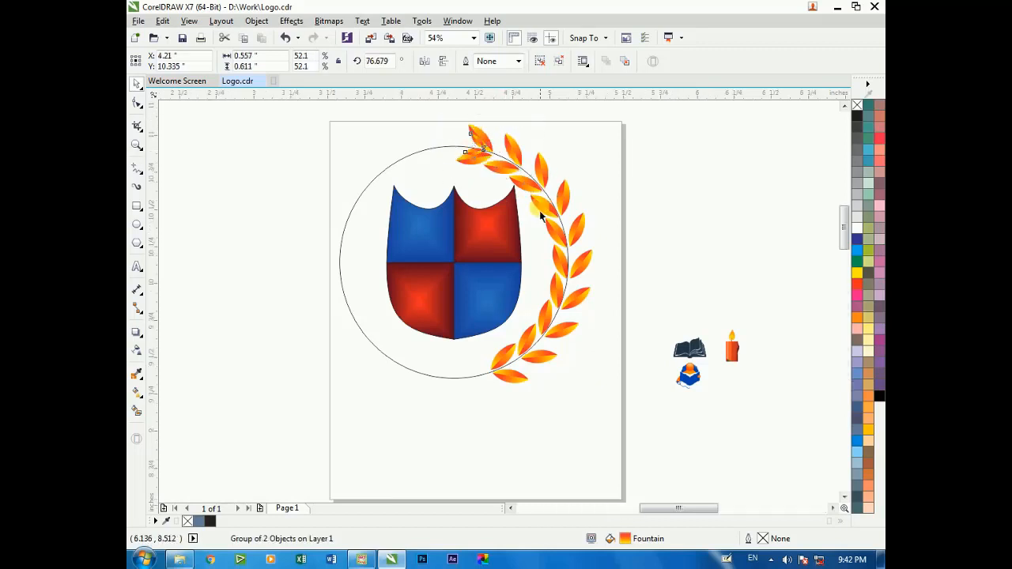
{"action": "left_click_drag", "start_coordinate": [459, 224], "coordinate": [400, 215]}
{"action": "left_click", "coordinate": [298, 181]}
{"action": "scroll", "coordinate": [348, 191], "scroll_direction": "down", "scroll_amount": 2}
{"action": "scroll", "coordinate": [390, 197], "scroll_direction": "down", "scroll_amount": 5}
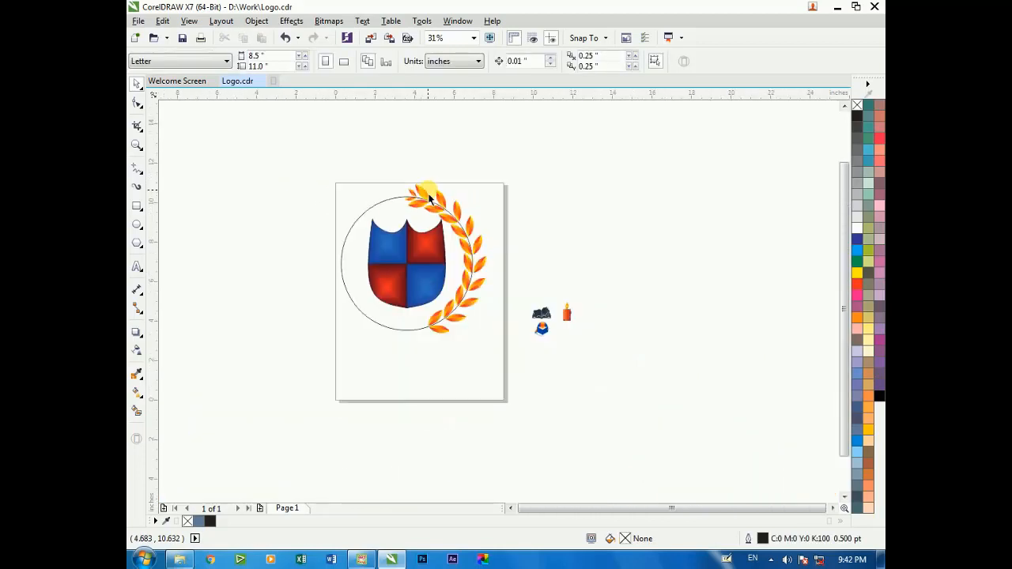
Turn the ellipse into an open half arc from 270 to 90 degrees along the leaf branch
{"action": "scroll", "coordinate": [565, 418], "scroll_direction": "up", "scroll_amount": 2}
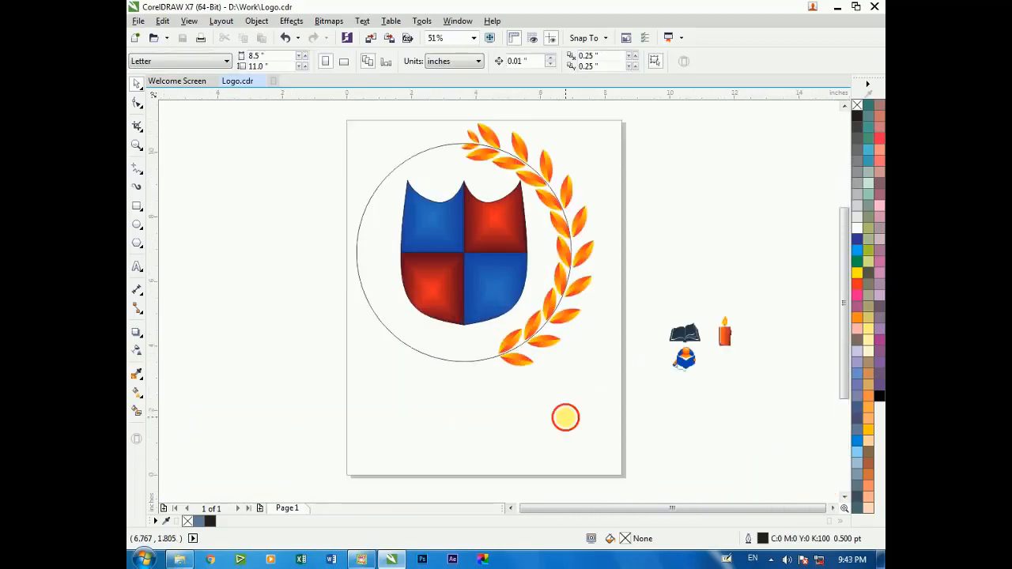
{"action": "left_click", "coordinate": [465, 147]}
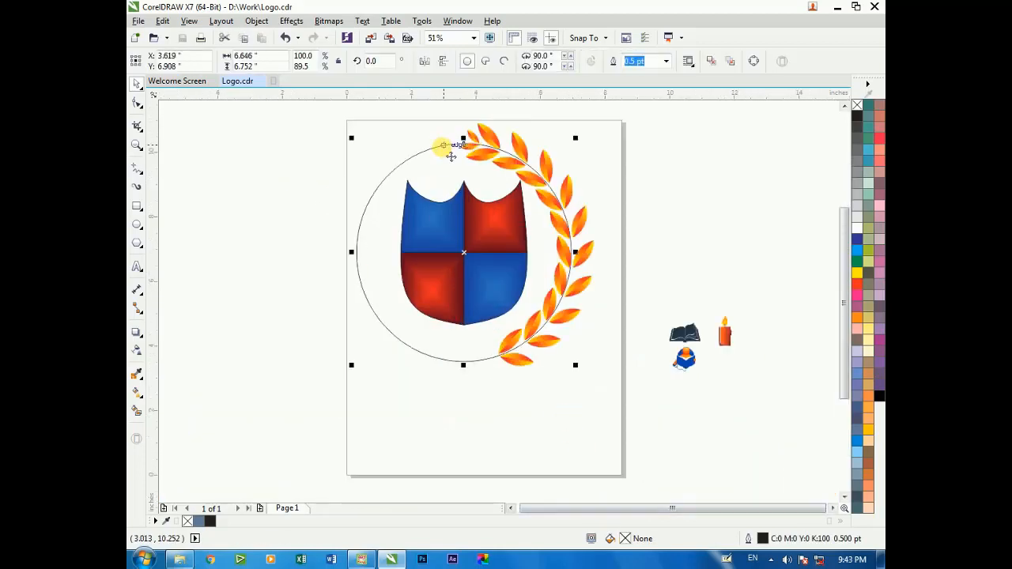
{"action": "left_click", "coordinate": [139, 105]}
{"action": "left_click", "coordinate": [503, 61]}
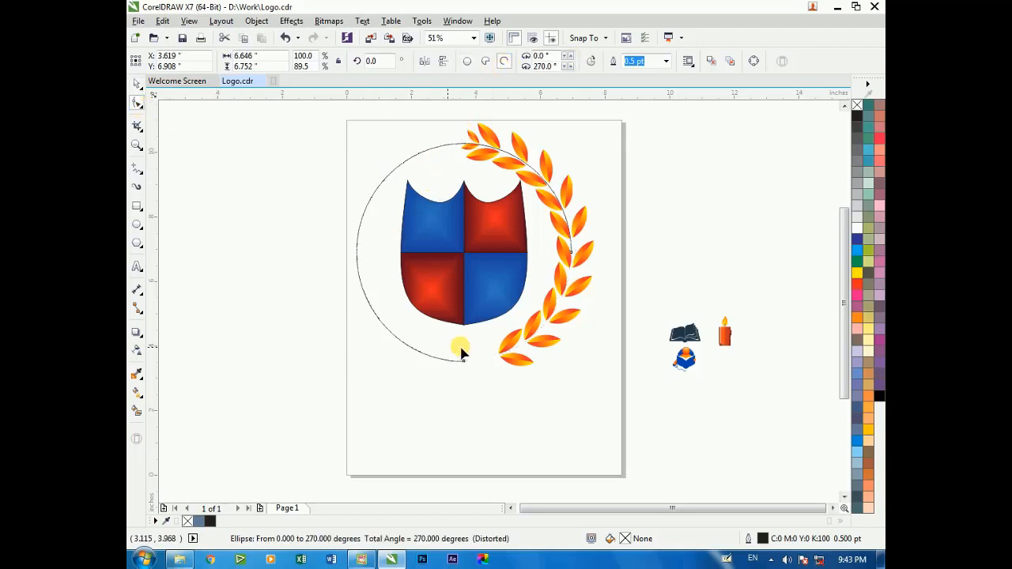
{"action": "left_click_drag", "start_coordinate": [574, 261], "coordinate": [564, 317]}
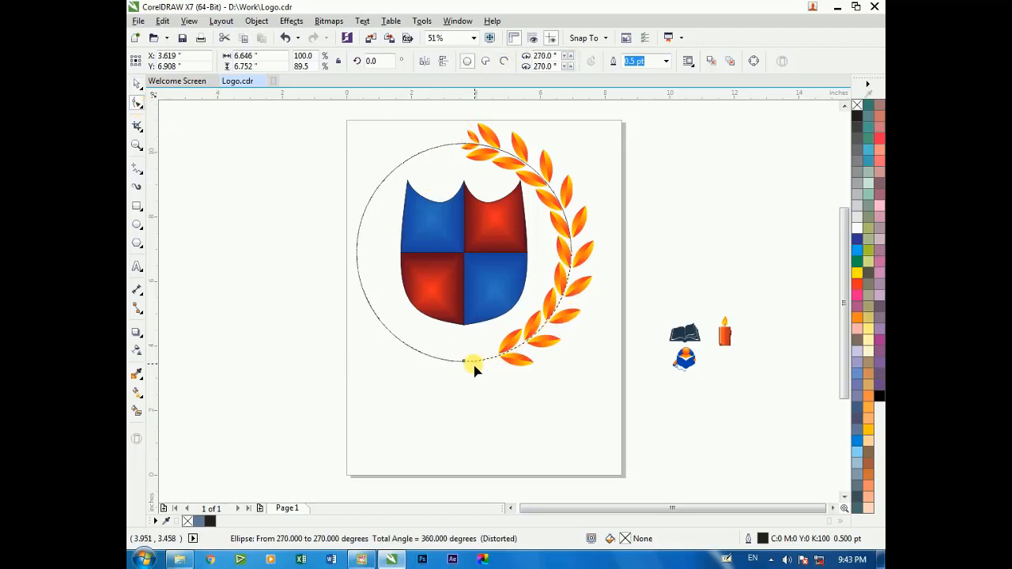
{"action": "left_click_drag", "start_coordinate": [467, 366], "coordinate": [417, 340]}
{"action": "left_click_drag", "start_coordinate": [405, 198], "coordinate": [457, 171]}
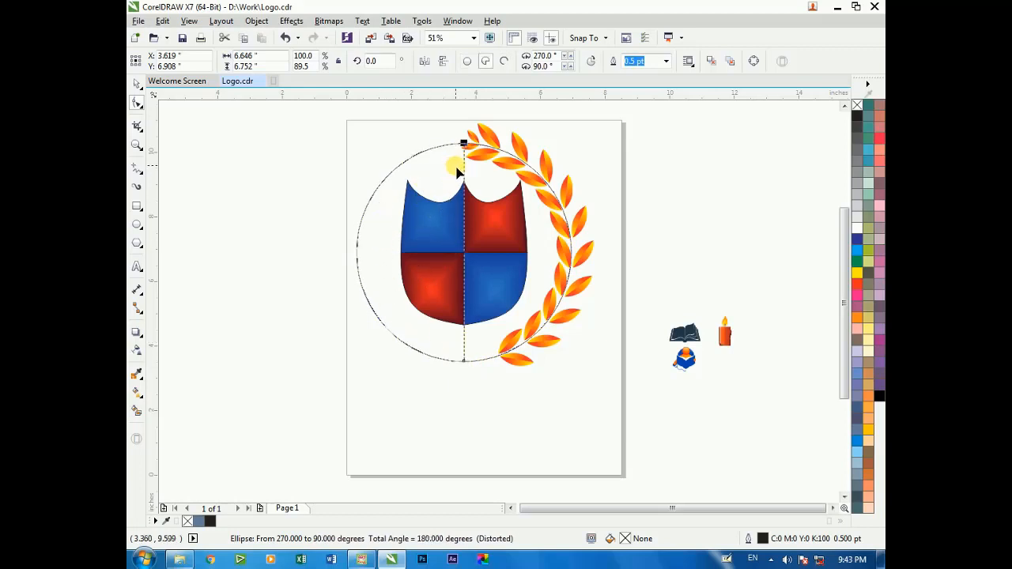
{"action": "key", "text": "space"}
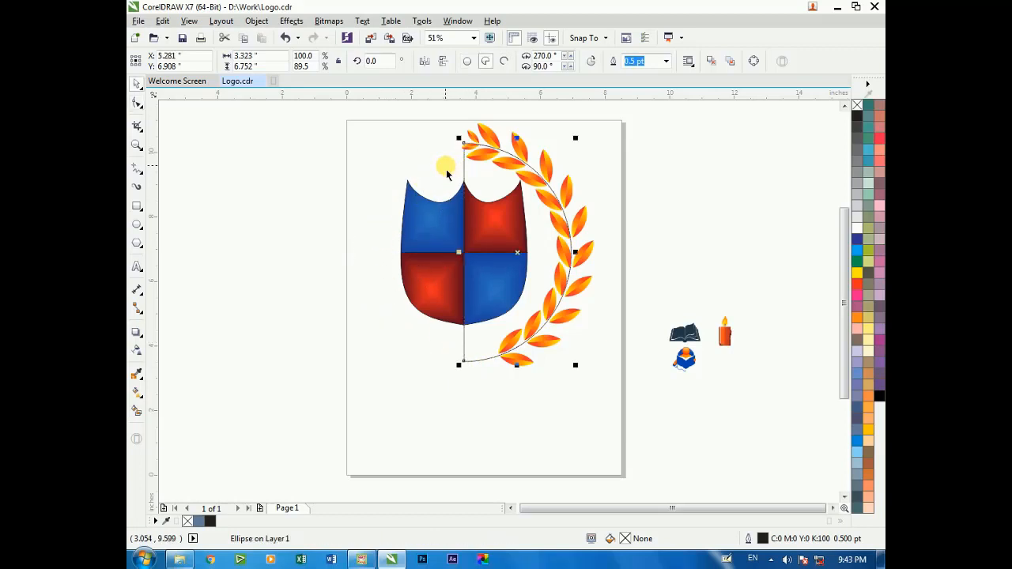
{"action": "left_click", "coordinate": [504, 61]}
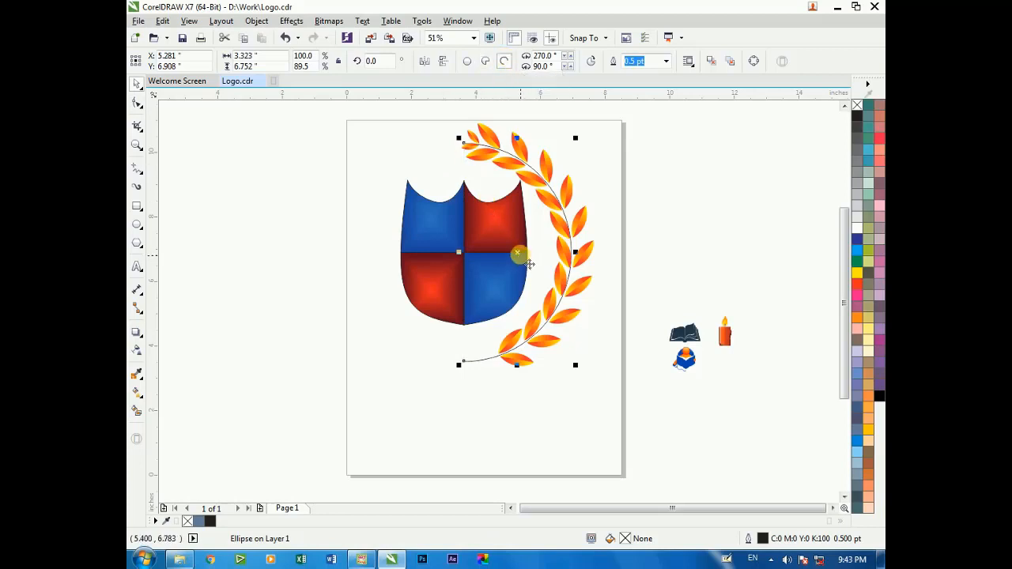
Try moving the half arc inward across the shield
{"action": "left_click_drag", "start_coordinate": [520, 254], "coordinate": [447, 254]}
{"action": "key", "text": "ctrl+z"}
{"action": "left_click", "coordinate": [558, 158]}
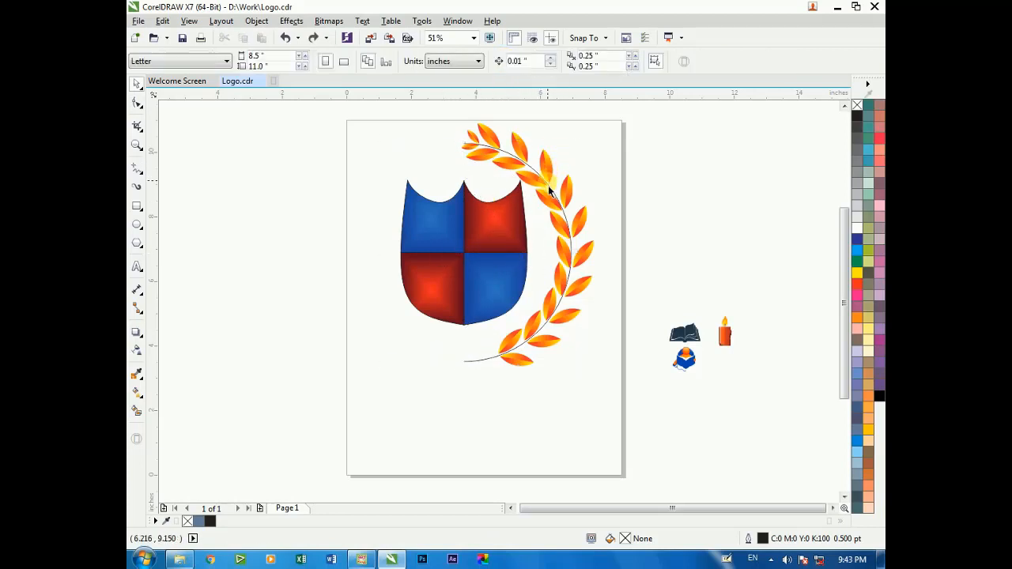
{"action": "left_click", "coordinate": [549, 187]}
{"action": "left_click", "coordinate": [565, 149]}
{"action": "left_click_drag", "start_coordinate": [461, 214], "coordinate": [427, 126]}
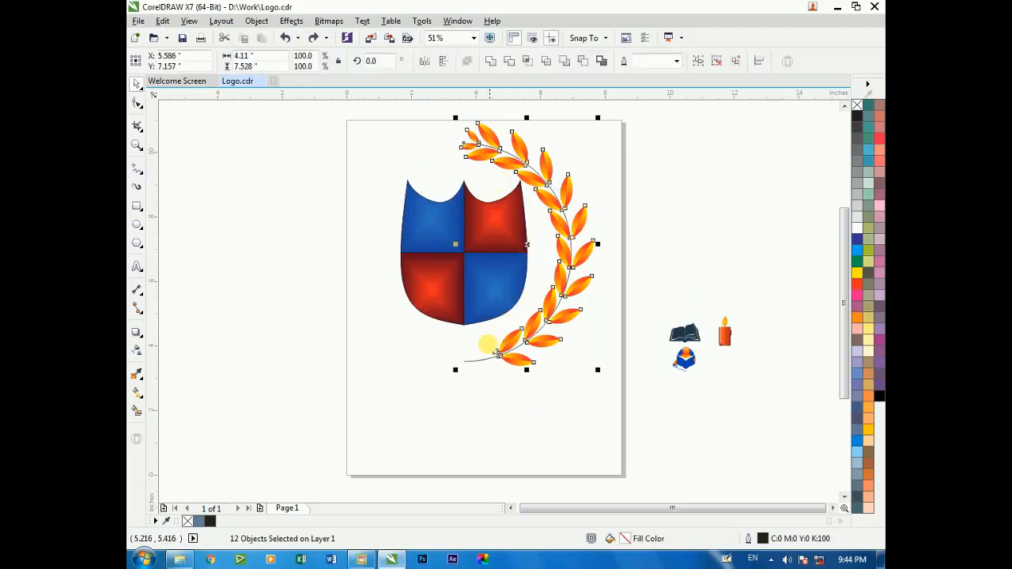
{"action": "left_click", "coordinate": [585, 190]}
Set the arc's outline width to 3.0 pt and nudge it 0.02 inches toward the outer leaves
{"action": "scroll", "coordinate": [581, 206], "scroll_direction": "up", "scroll_amount": 3}
{"action": "left_click", "coordinate": [436, 246]}
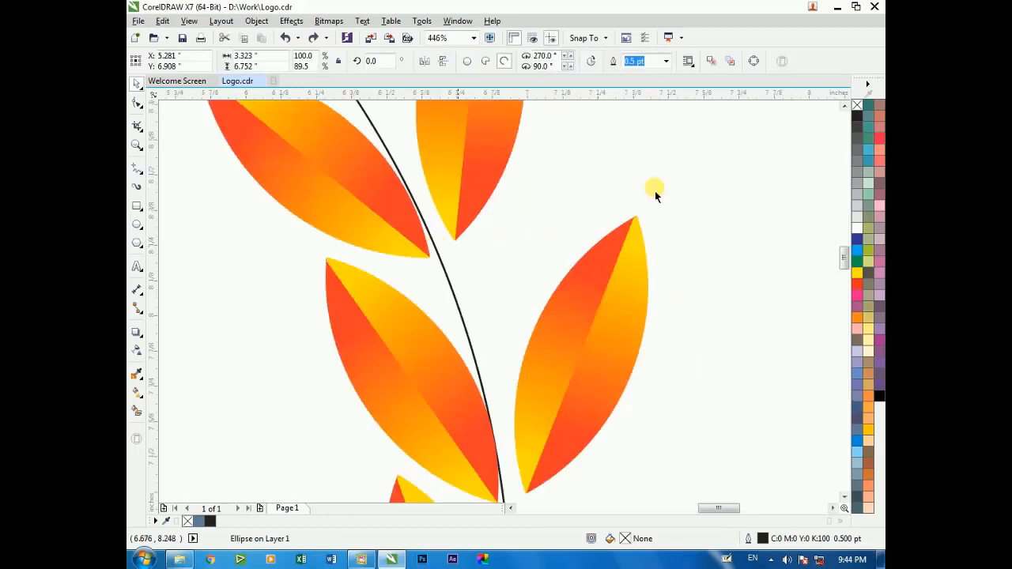
{"action": "left_click", "coordinate": [663, 63]}
{"action": "left_click", "coordinate": [654, 133]}
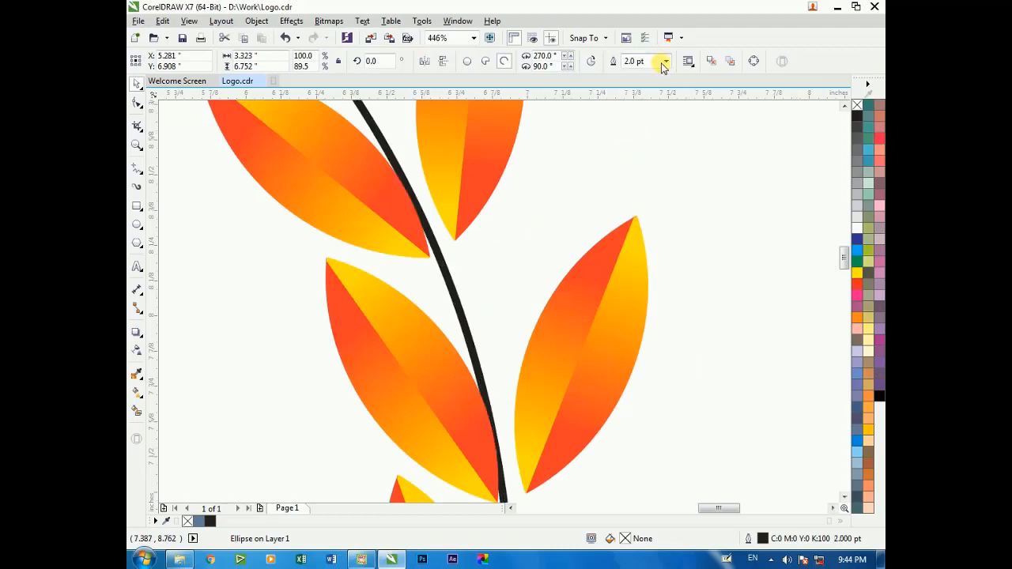
{"action": "left_click", "coordinate": [666, 61]}
{"action": "left_click", "coordinate": [650, 143]}
{"action": "scroll", "coordinate": [570, 196], "scroll_direction": "down", "scroll_amount": 1}
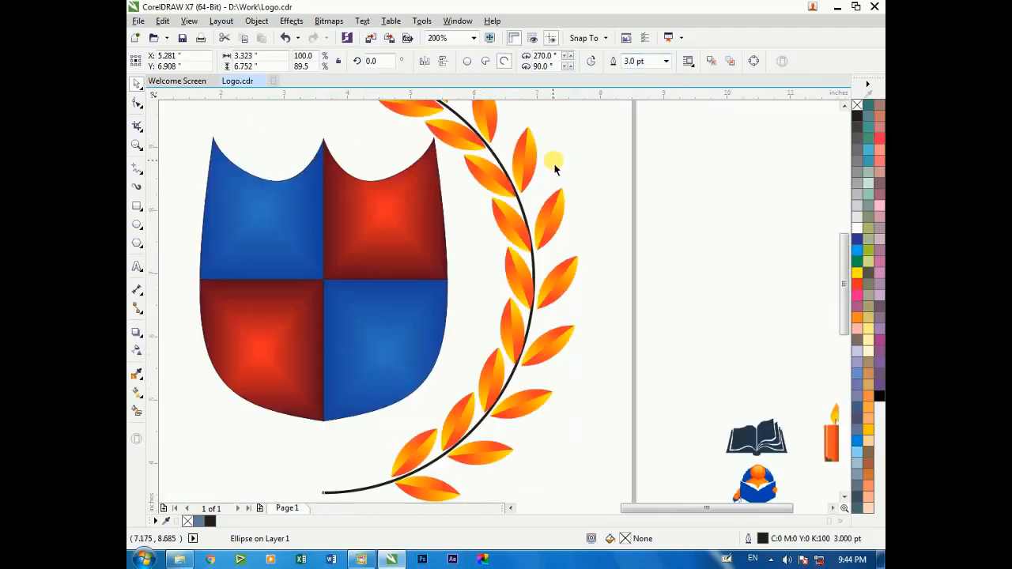
{"action": "key", "text": "Right"}
{"action": "key", "text": "Right"}
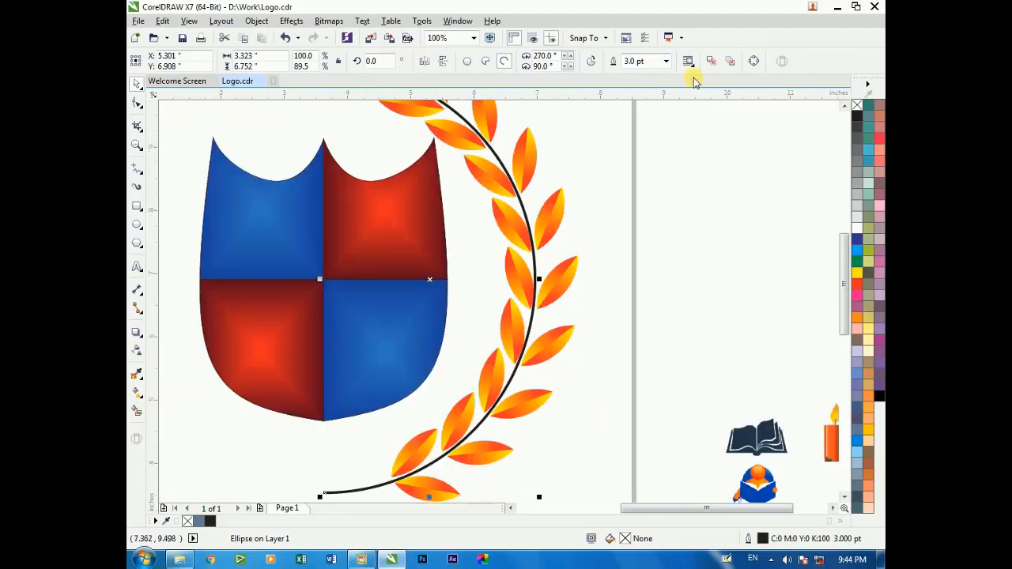
Colour the arc's outline green
{"action": "right_click", "coordinate": [857, 239]}
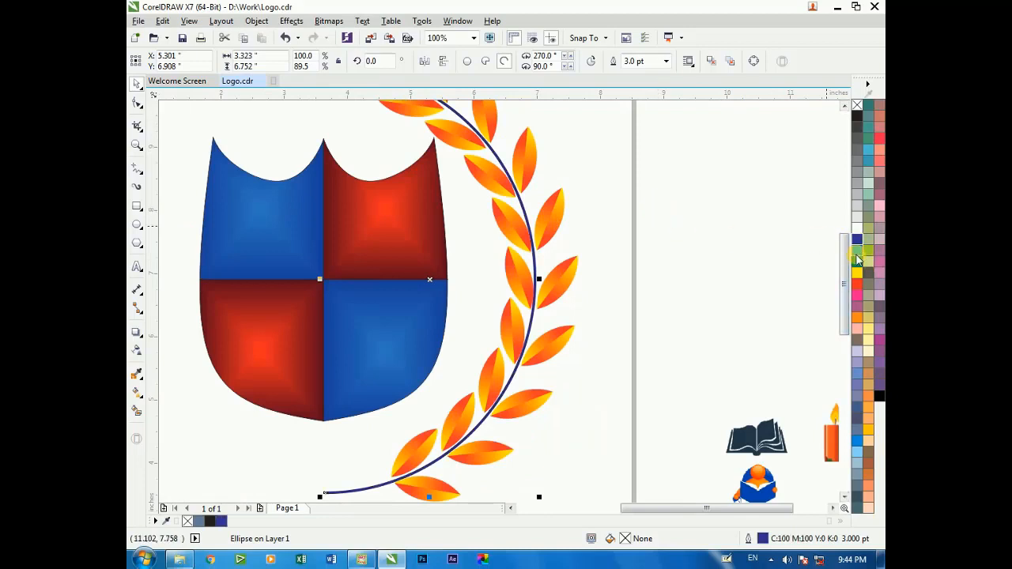
{"action": "right_click", "coordinate": [858, 261]}
{"action": "scroll", "coordinate": [672, 240], "scroll_direction": "down", "scroll_amount": 1}
{"action": "scroll", "coordinate": [573, 181], "scroll_direction": "down", "scroll_amount": 1}
{"action": "scroll", "coordinate": [560, 146], "scroll_direction": "up", "scroll_amount": 1}
{"action": "left_click", "coordinate": [666, 144]}
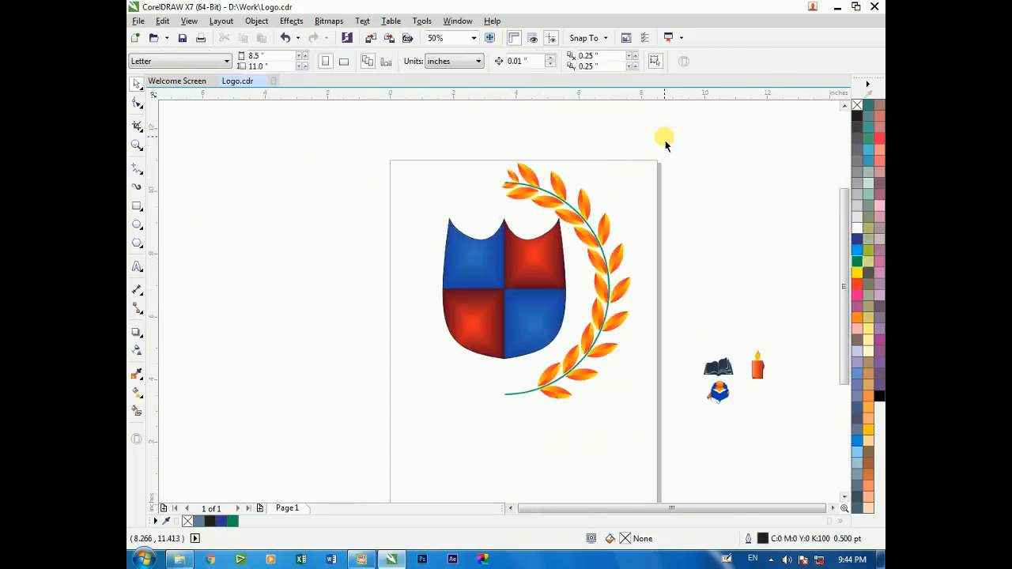
Group the arc with all its leaves and create a mirrored copy on the opposite side of the shield
{"action": "left_click_drag", "start_coordinate": [493, 390], "coordinate": [493, 389]}
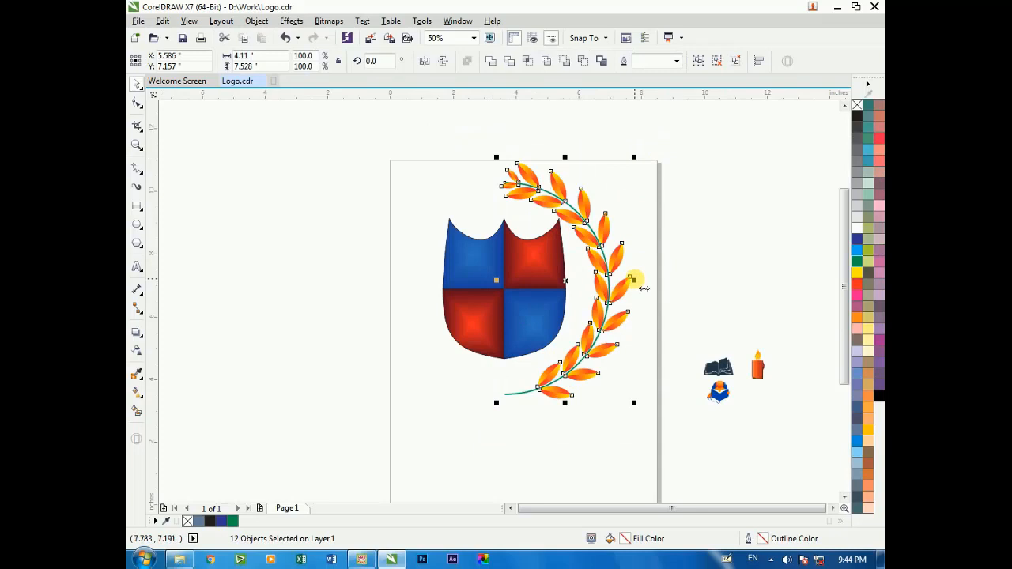
{"action": "right_click", "coordinate": [593, 235]}
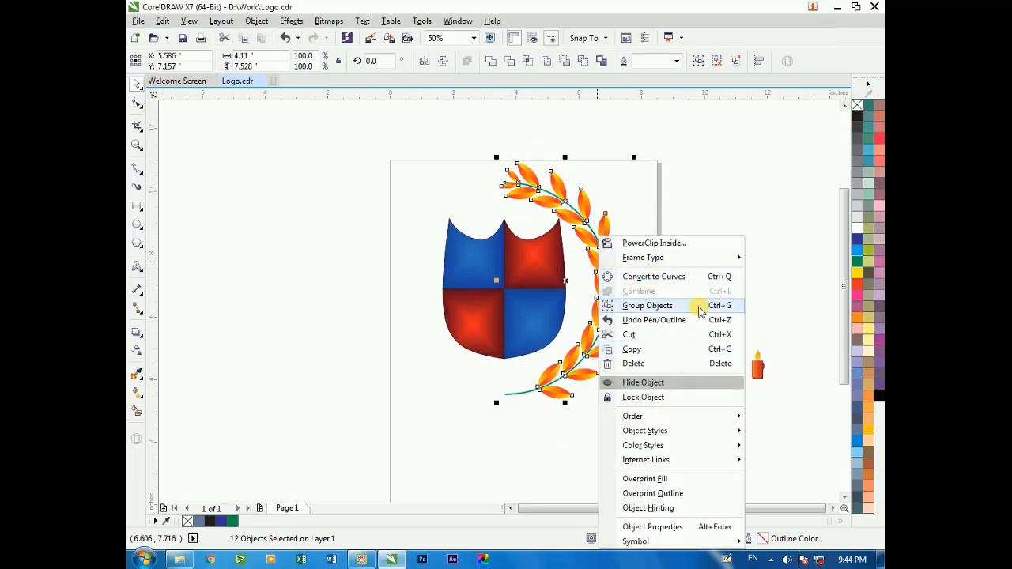
{"action": "left_click", "coordinate": [653, 303]}
{"action": "left_click_drag", "start_coordinate": [634, 281], "coordinate": [472, 282]}
{"action": "right_click", "coordinate": [472, 282]}
{"action": "scroll", "coordinate": [561, 225], "scroll_direction": "down", "scroll_amount": 1}
{"action": "scroll", "coordinate": [561, 229], "scroll_direction": "down", "scroll_amount": 2}
{"action": "scroll", "coordinate": [519, 198], "scroll_direction": "up", "scroll_amount": 3}
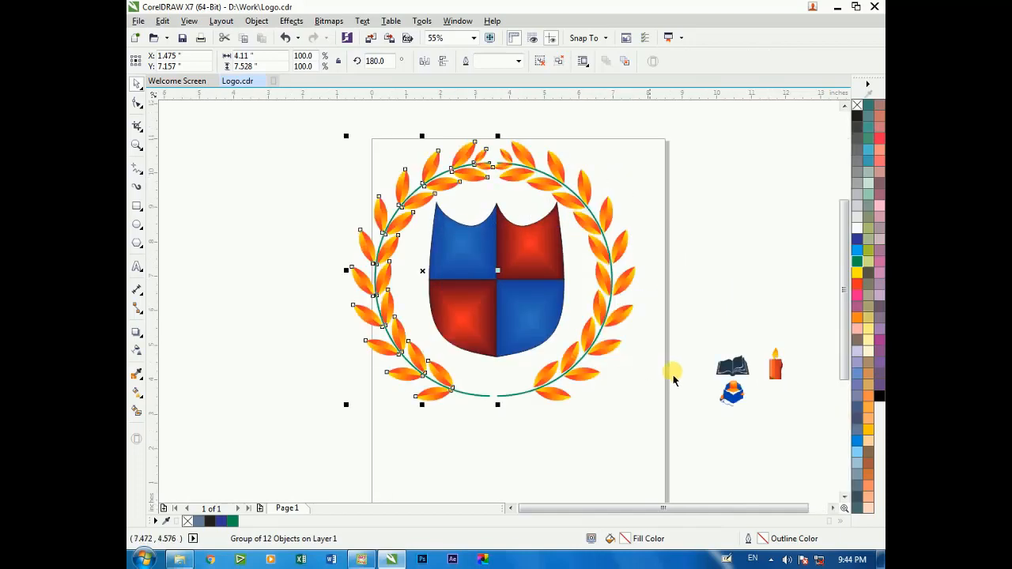
Stretch both halves of the wreath vertically to about 8.31 inches tall
{"action": "left_click", "coordinate": [519, 165], "text": "shift"}
{"action": "left_click_drag", "start_coordinate": [493, 135], "coordinate": [490, 125]}
{"action": "left_click", "coordinate": [592, 169]}
{"action": "scroll", "coordinate": [502, 155], "scroll_direction": "down", "scroll_amount": 2}
{"action": "left_click_drag", "start_coordinate": [416, 140], "coordinate": [588, 321]}
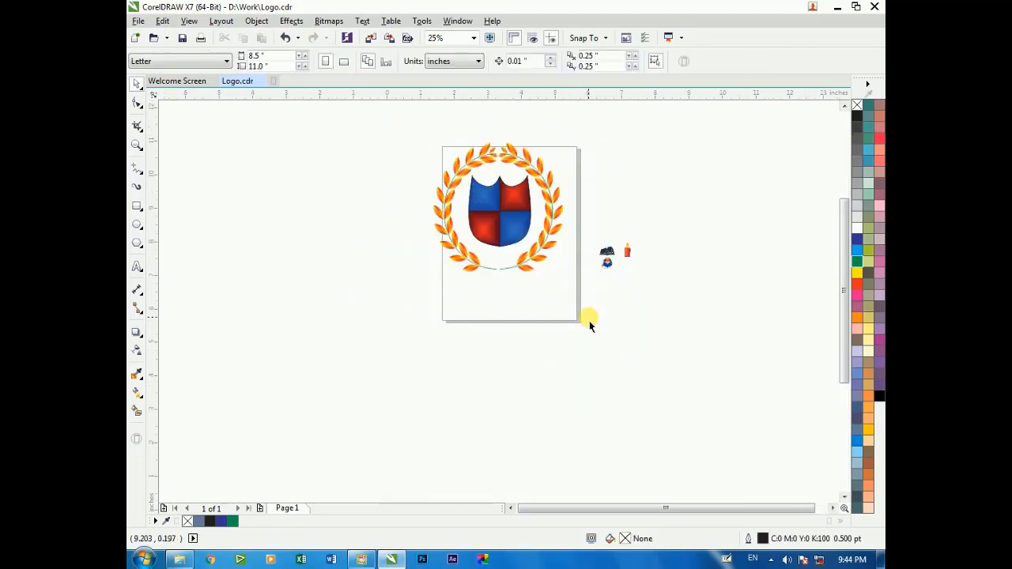
{"action": "left_click_drag", "start_coordinate": [564, 188], "coordinate": [572, 189]}
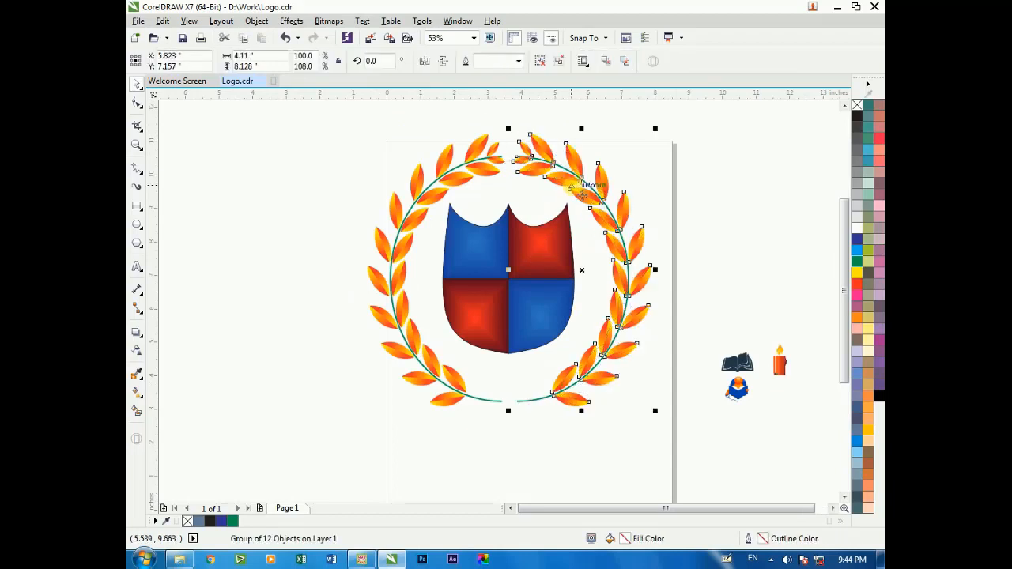
{"action": "left_click", "coordinate": [397, 306], "text": "shift"}
{"action": "left_click_drag", "start_coordinate": [509, 412], "coordinate": [511, 420]}
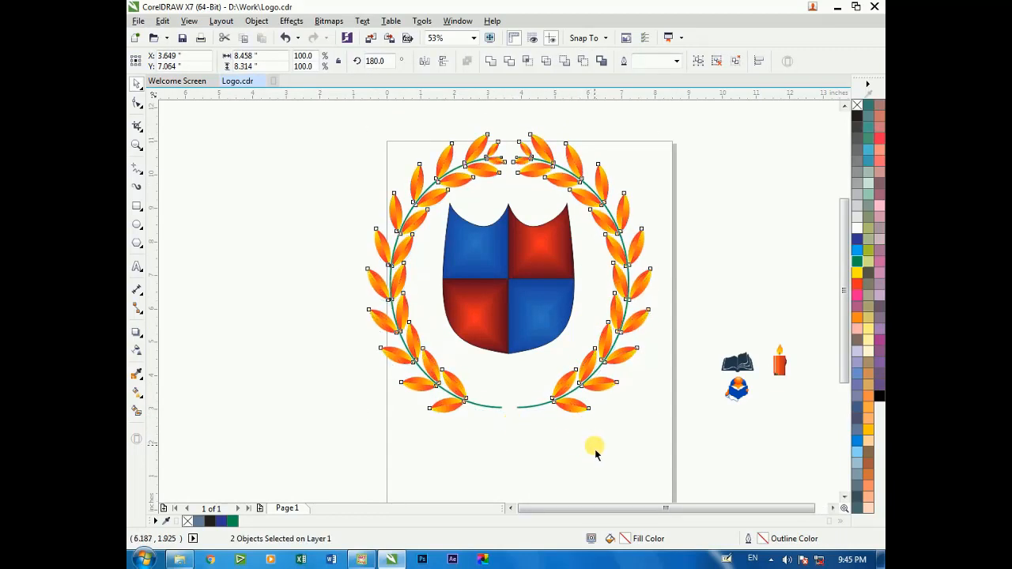
{"action": "left_click", "coordinate": [595, 453]}
{"action": "left_click", "coordinate": [459, 171]}
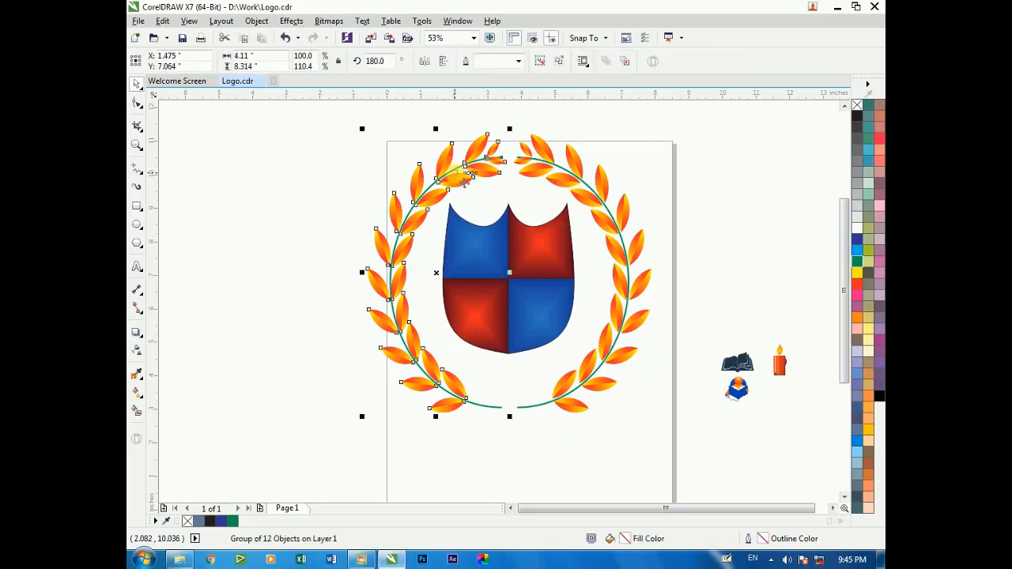
{"action": "left_click", "coordinate": [323, 198]}
Draw an ellipse about 1.87 by 1.07 inches over the gap between the lower ends of the wreath stems
{"action": "scroll", "coordinate": [324, 199], "scroll_direction": "down", "scroll_amount": 2}
{"action": "left_click_drag", "start_coordinate": [474, 329], "coordinate": [518, 368]}
{"action": "scroll", "coordinate": [524, 362], "scroll_direction": "down", "scroll_amount": 2}
{"action": "key", "text": "F2"}
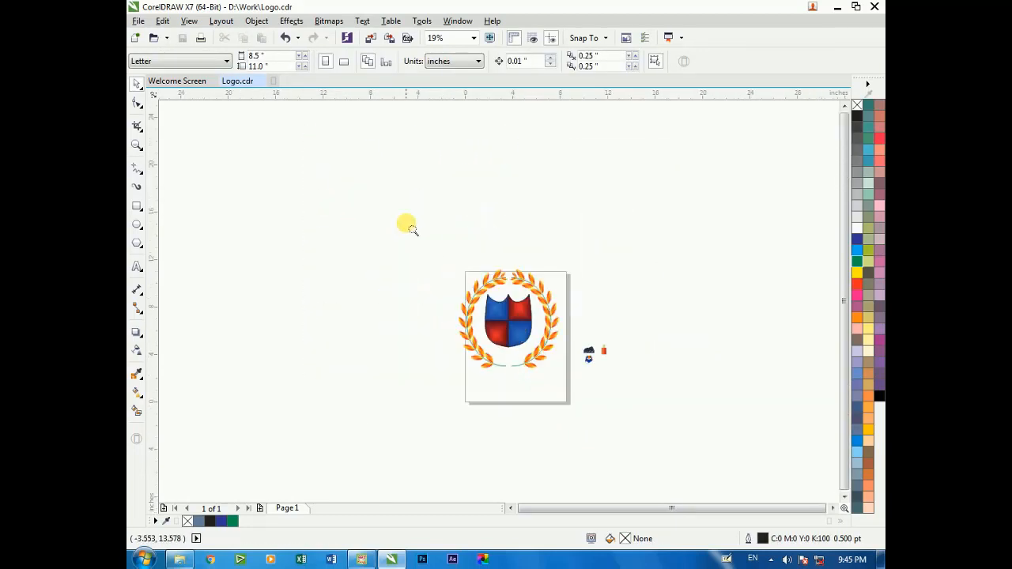
{"action": "left_click_drag", "start_coordinate": [407, 224], "coordinate": [608, 456]}
{"action": "left_click_drag", "start_coordinate": [384, 188], "coordinate": [641, 423]}
{"action": "left_click", "coordinate": [136, 224]}
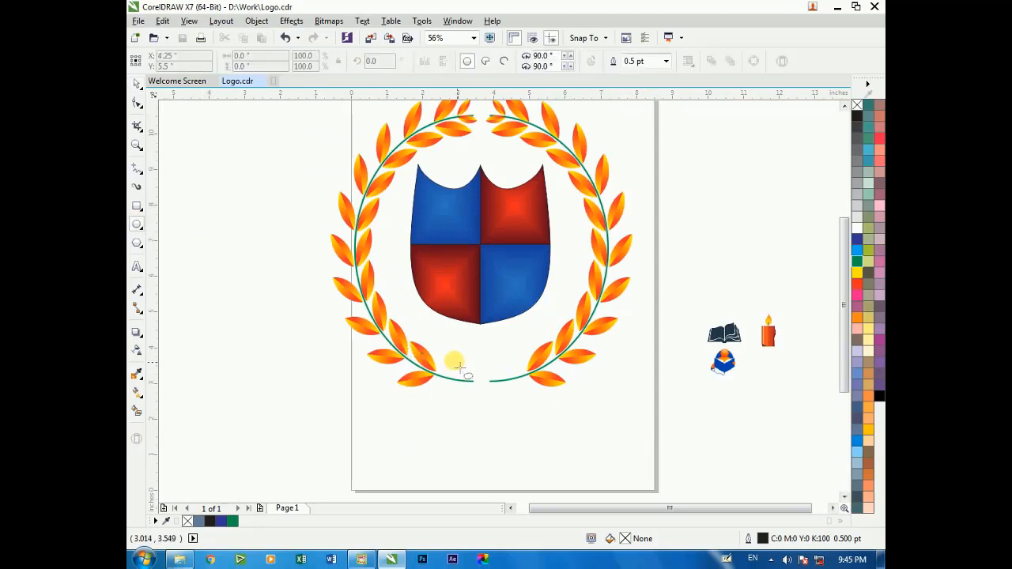
{"action": "left_click_drag", "start_coordinate": [452, 360], "coordinate": [520, 398]}
{"action": "key", "text": "F2"}
{"action": "left_click_drag", "start_coordinate": [394, 317], "coordinate": [553, 423]}
{"action": "left_click", "coordinate": [324, 309]}
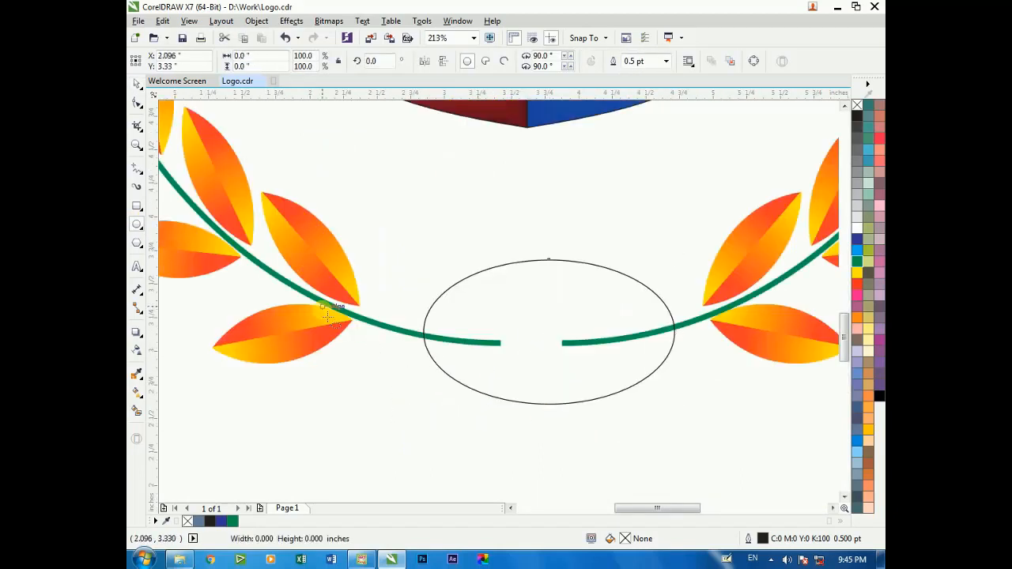
Select the wreath halves and the ellipse and centre the ellipse horizontally on the wreath
{"action": "key", "text": "space"}
{"action": "left_click", "coordinate": [729, 275], "text": "shift"}
{"action": "right_click", "coordinate": [721, 293]}
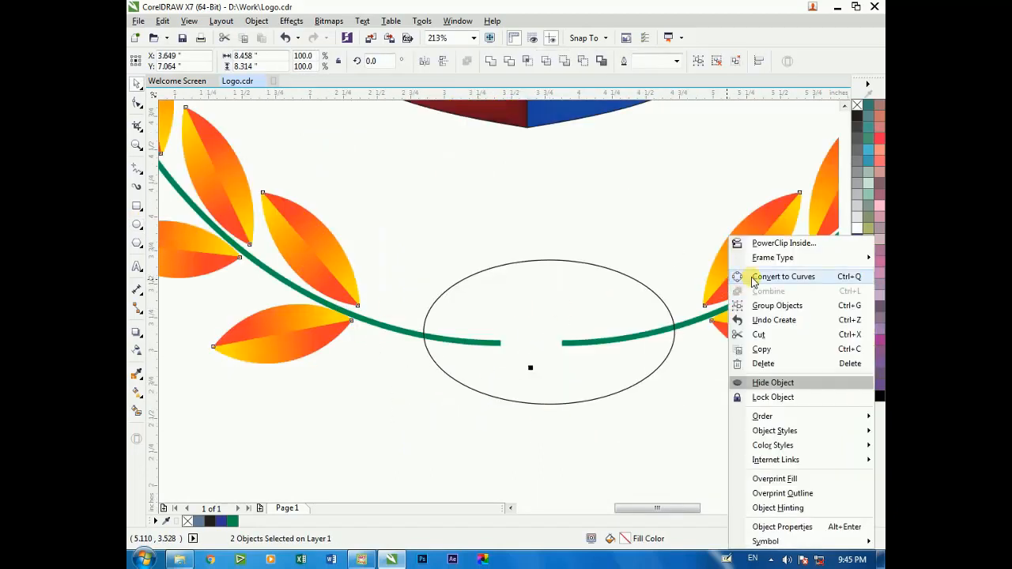
{"action": "left_click", "coordinate": [700, 357]}
{"action": "left_click", "coordinate": [529, 307]}
{"action": "left_click", "coordinate": [688, 321], "text": "shift"}
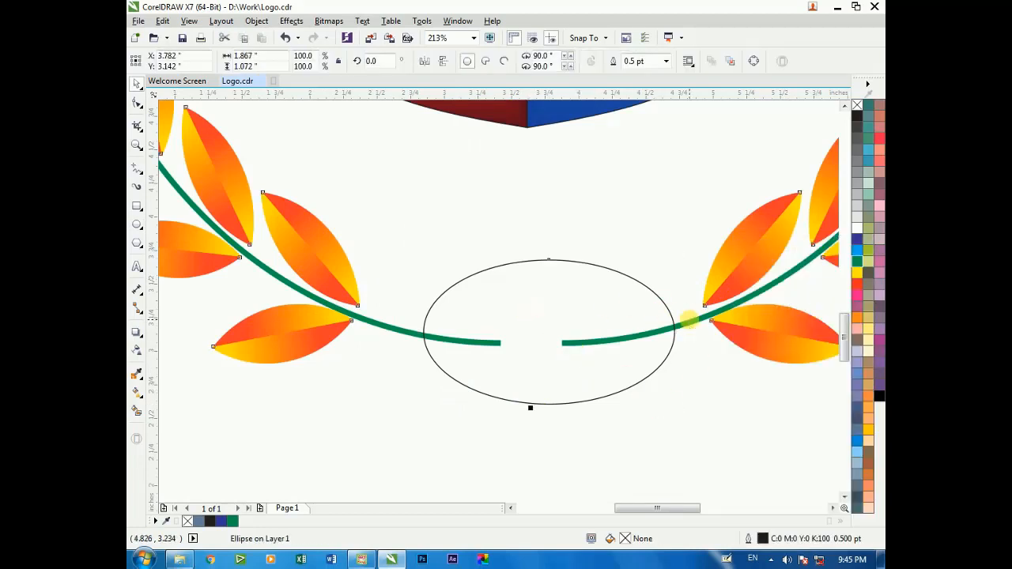
{"action": "key", "text": "c"}
Enlarge the ellipse proportionally from its centre and give it a green fill with no outline
{"action": "left_click", "coordinate": [673, 364]}
{"action": "left_click", "coordinate": [659, 332]}
{"action": "left_click", "coordinate": [615, 286]}
{"action": "left_click_drag", "start_coordinate": [658, 261], "coordinate": [697, 233]}
{"action": "left_click", "coordinate": [857, 261]}
{"action": "right_click", "coordinate": [857, 107]}
{"action": "left_click", "coordinate": [369, 398]}
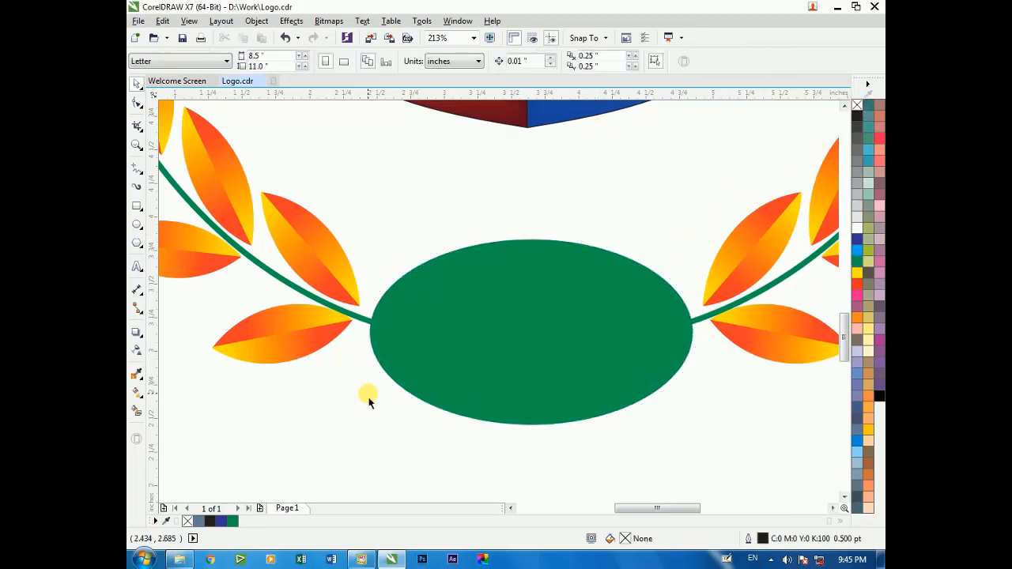
Place a rectangle about 6.46 by 1.58 inches just below the green ellipse
{"action": "scroll", "coordinate": [370, 396], "scroll_direction": "down", "scroll_amount": 3}
{"action": "key", "text": "F2"}
{"action": "left_click_drag", "start_coordinate": [309, 191], "coordinate": [516, 350]}
{"action": "left_click_drag", "start_coordinate": [294, 289], "coordinate": [565, 458]}
{"action": "scroll", "coordinate": [428, 336], "scroll_direction": "down", "scroll_amount": 2}
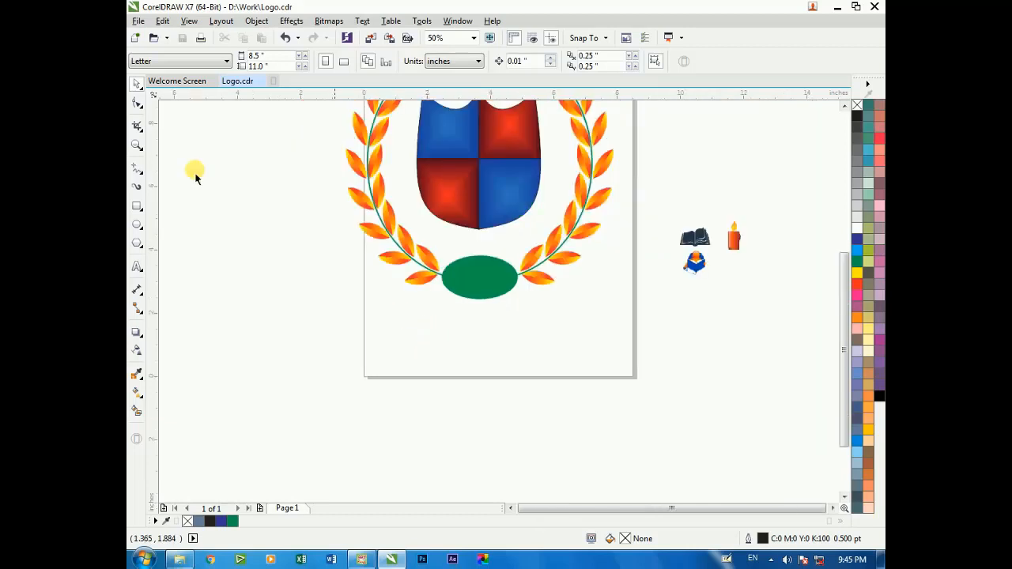
{"action": "left_click", "coordinate": [137, 207]}
{"action": "left_click_drag", "start_coordinate": [391, 304], "coordinate": [594, 355]}
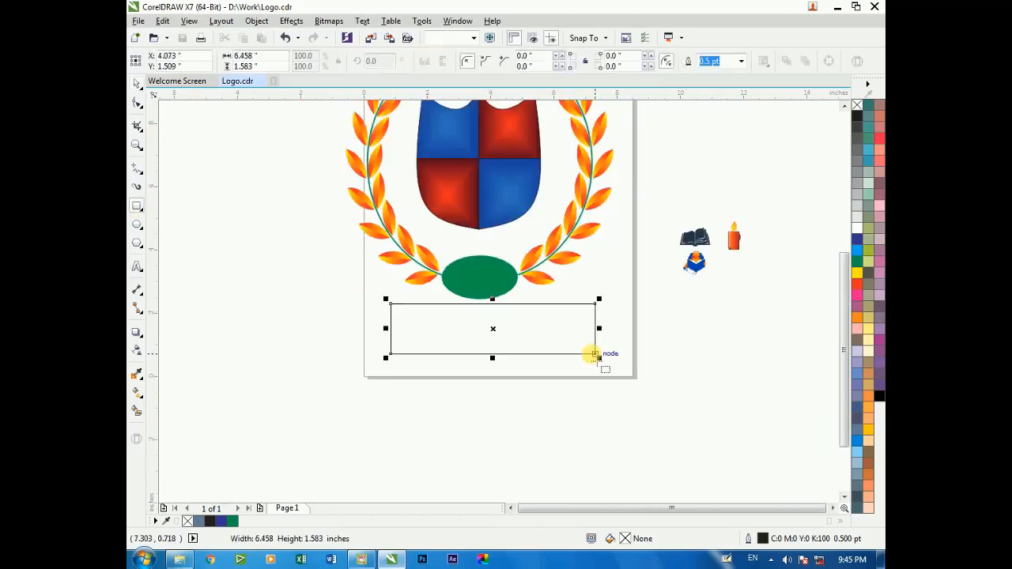
{"action": "scroll", "coordinate": [490, 300], "scroll_direction": "up", "scroll_amount": 2}
{"action": "scroll", "coordinate": [491, 301], "scroll_direction": "down", "scroll_amount": 2}
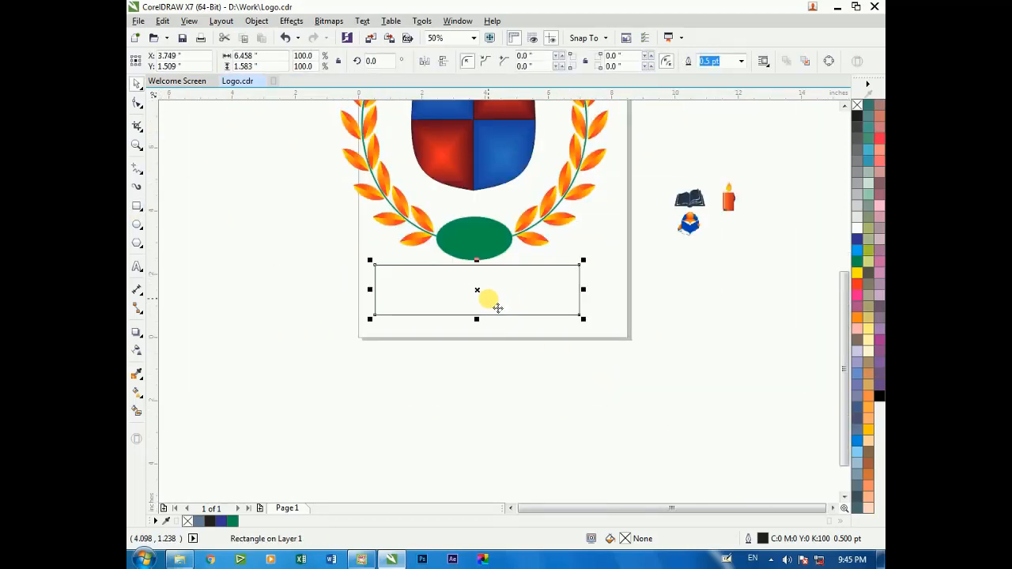
{"action": "left_click", "coordinate": [771, 559]}
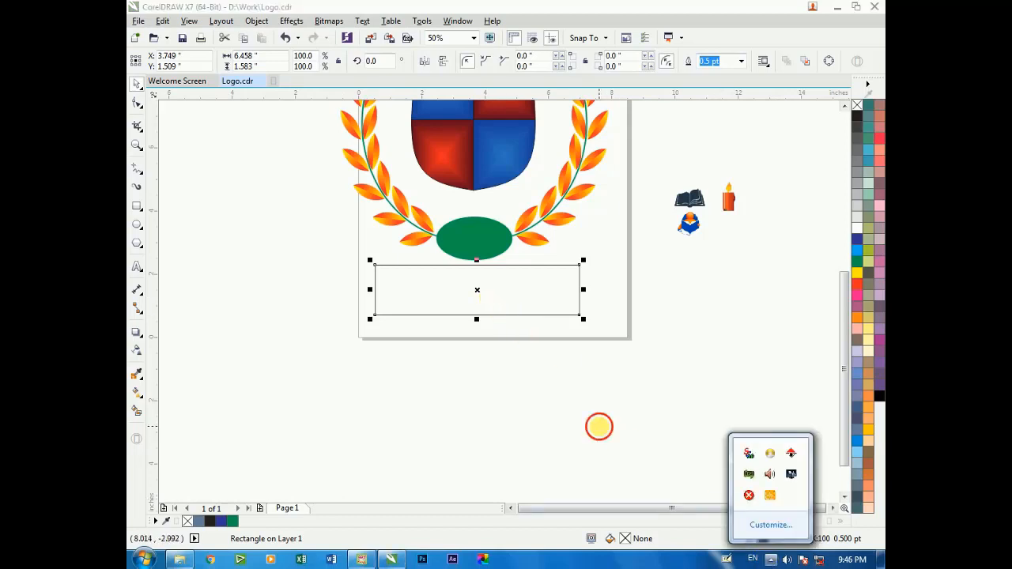
{"action": "left_click", "coordinate": [599, 425]}
Convert the rectangle to curves and bend its upper edge evenly downward
{"action": "scroll", "coordinate": [462, 316], "scroll_direction": "up", "scroll_amount": 2}
{"action": "left_click", "coordinate": [507, 281]}
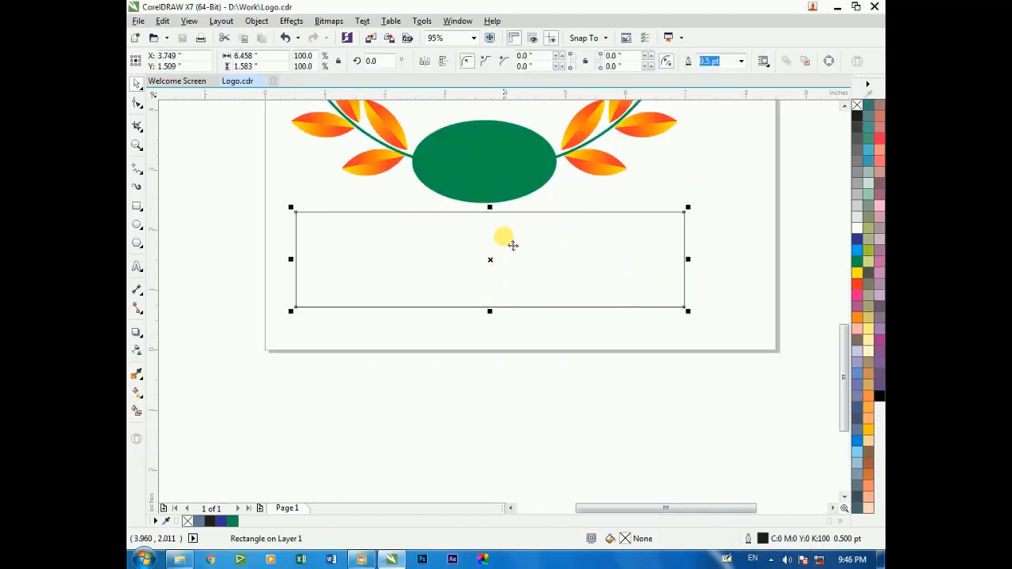
{"action": "right_click", "coordinate": [379, 261]}
{"action": "left_click", "coordinate": [492, 230]}
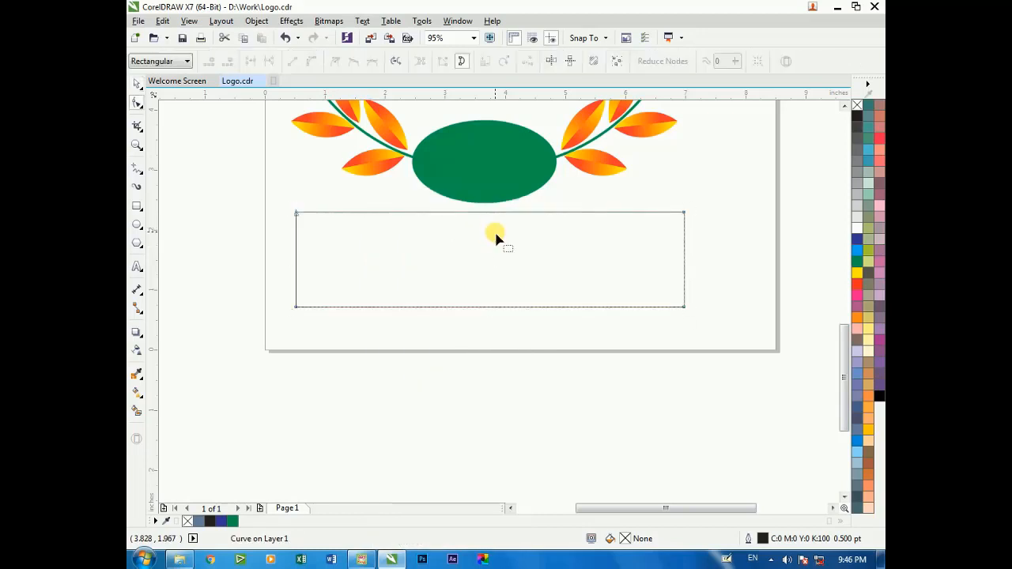
{"action": "left_click", "coordinate": [312, 62]}
{"action": "left_click_drag", "start_coordinate": [553, 214], "coordinate": [559, 237]}
{"action": "left_click_drag", "start_coordinate": [426, 219], "coordinate": [427, 253]}
Turn the banner's lower edge into a curve and bend it downward with both of its handles
{"action": "left_click", "coordinate": [484, 308]}
{"action": "left_click", "coordinate": [312, 61]}
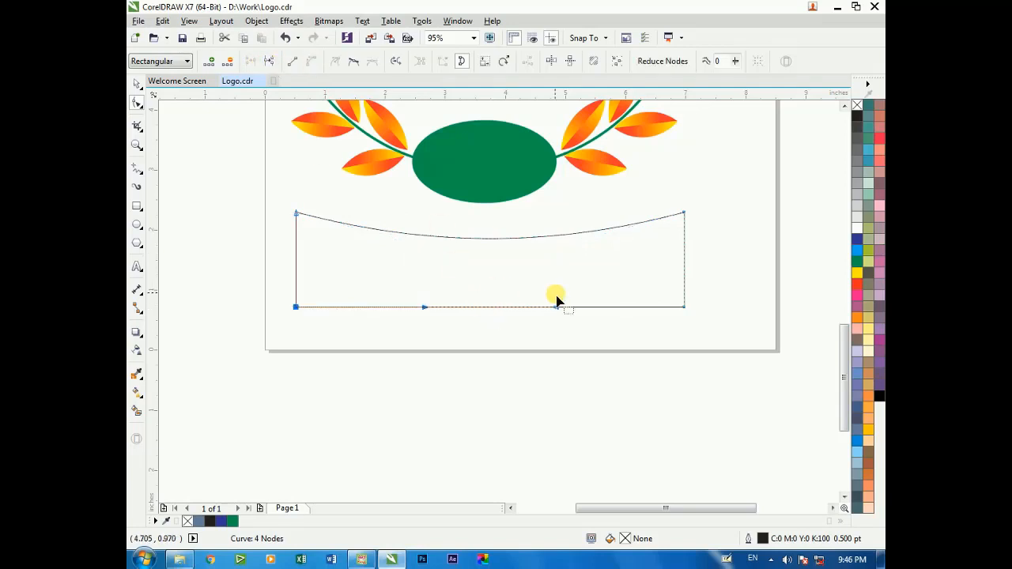
{"action": "left_click_drag", "start_coordinate": [555, 306], "coordinate": [558, 341]}
{"action": "left_click_drag", "start_coordinate": [424, 309], "coordinate": [429, 341]}
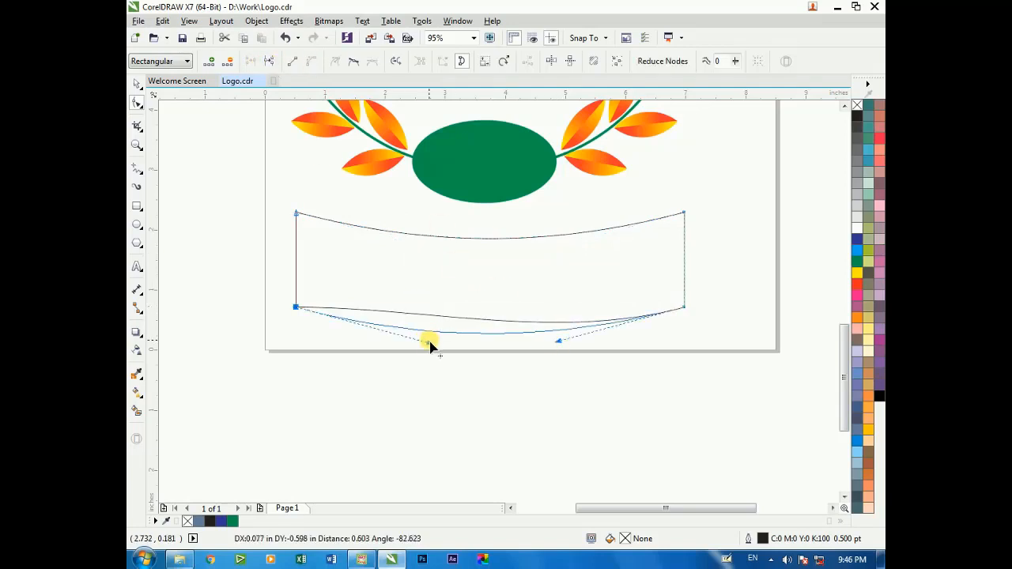
{"action": "key", "text": "space"}
Try moving the banner slightly up and giving it a rectangular fountain fill with orange C0 M36 Y100 K0 as the start colour
{"action": "left_click", "coordinate": [413, 296]}
{"action": "left_click_drag", "start_coordinate": [413, 296], "coordinate": [382, 267]}
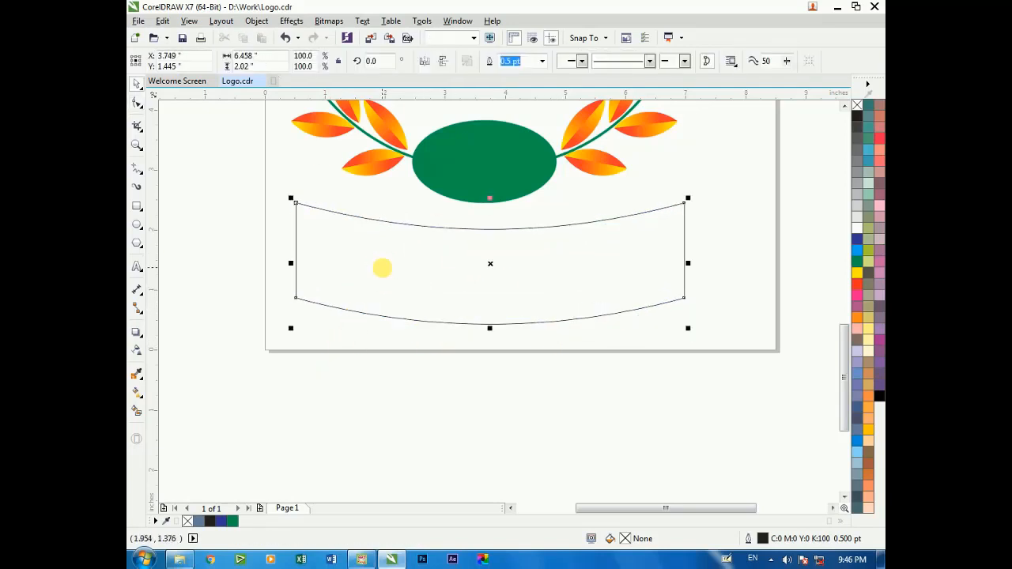
{"action": "key", "text": "F11"}
{"action": "left_click", "coordinate": [521, 230]}
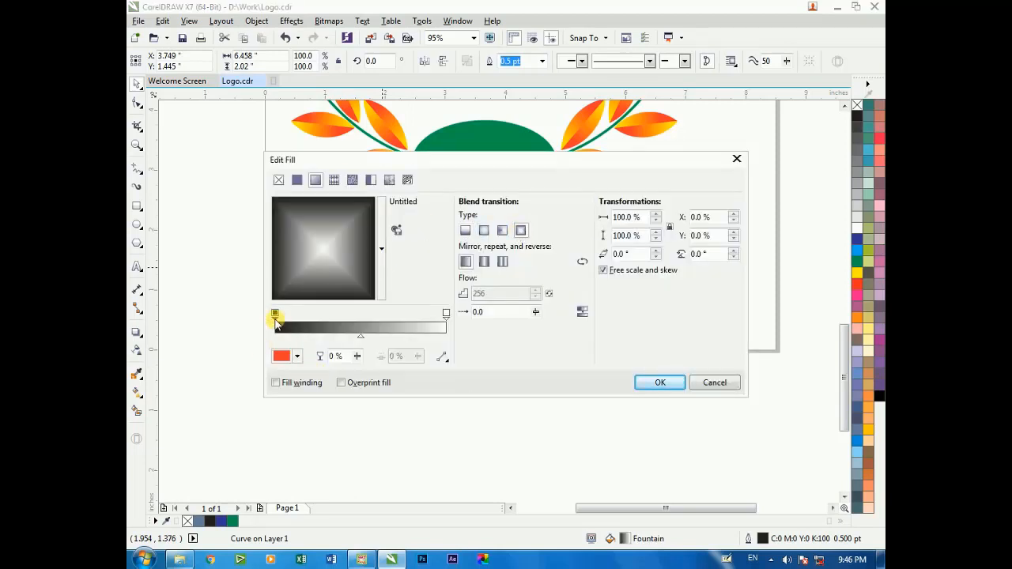
{"action": "left_click", "coordinate": [276, 319]}
{"action": "left_click", "coordinate": [299, 356]}
{"action": "mouse_move", "coordinate": [358, 454]}
{"action": "left_mouse_down"}
{"action": "mouse_move", "coordinate": [366, 490]}
{"action": "mouse_move", "coordinate": [365, 480]}
{"action": "left_mouse_up"}
{"action": "left_click", "coordinate": [355, 420]}
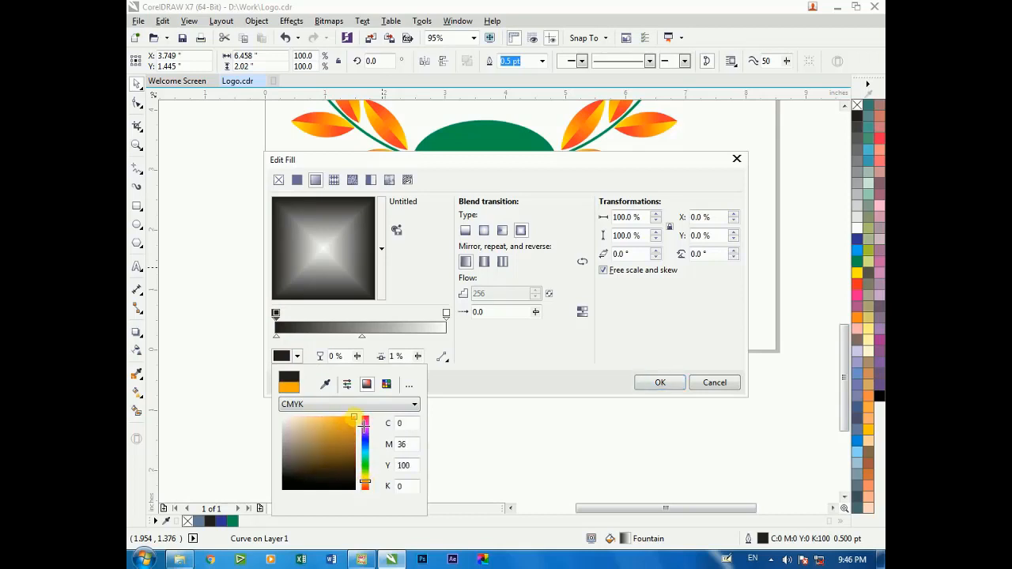
{"action": "left_click", "coordinate": [388, 355]}
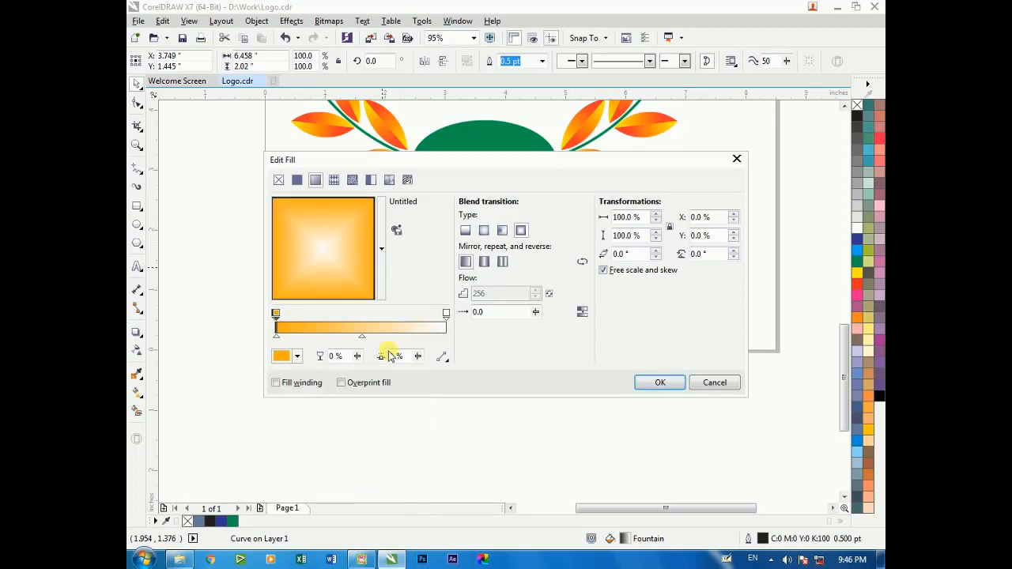
Try red C0 M100 Y100 K0 as the fountain fill's end colour and apply the fill to the banner
{"action": "left_click", "coordinate": [445, 313]}
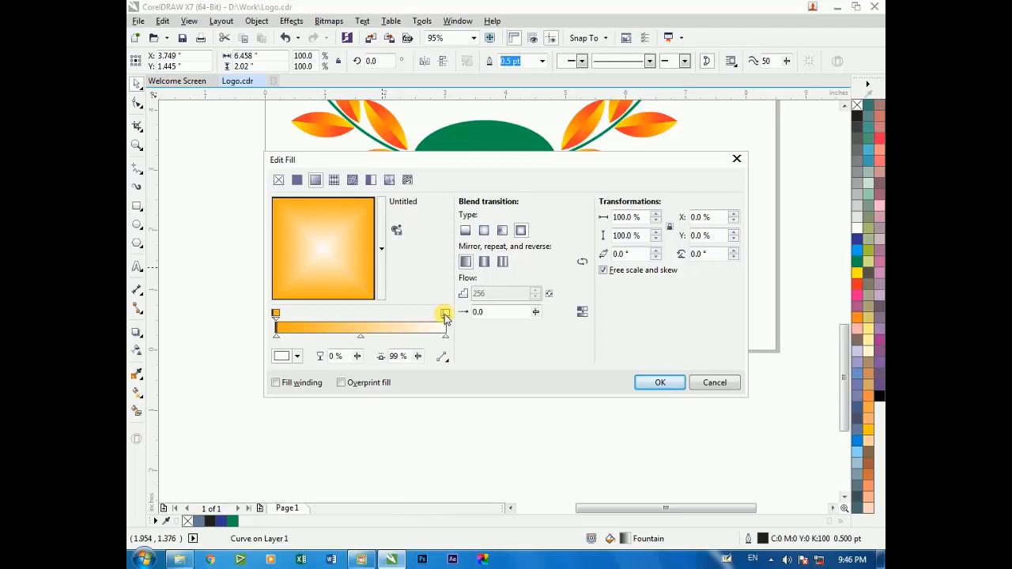
{"action": "left_click", "coordinate": [296, 356]}
{"action": "left_click_drag", "start_coordinate": [361, 477], "coordinate": [356, 425]}
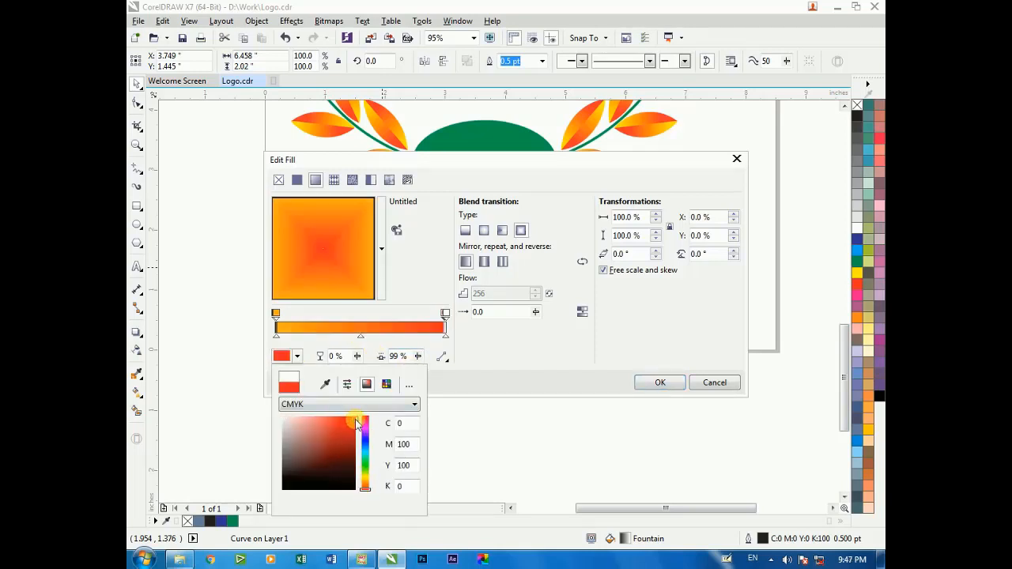
{"action": "key", "text": "Return"}
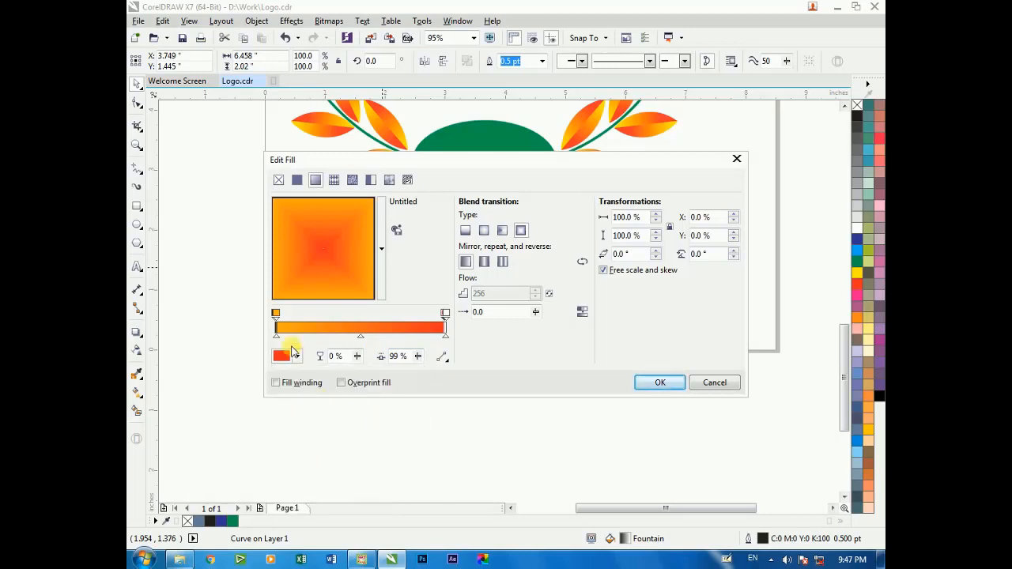
{"action": "left_click", "coordinate": [276, 314]}
{"action": "key", "text": "Return"}
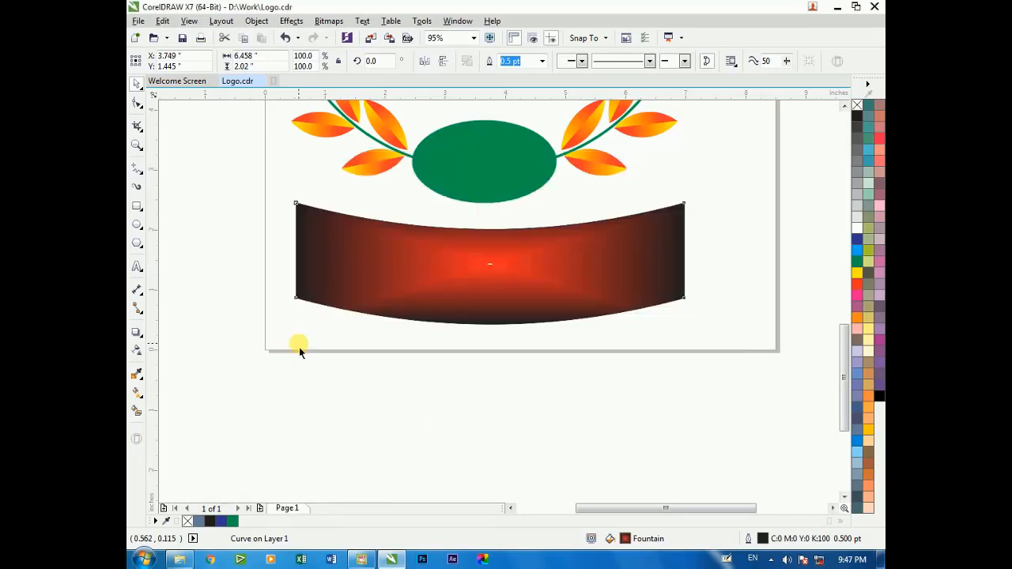
Undo the banner's fountain fill, its move and the last handle adjustment on the lower edge
{"action": "left_click", "coordinate": [411, 375]}
{"action": "key", "text": "ctrl+z"}
{"action": "key", "text": "ctrl+z"}
{"action": "key", "text": "ctrl+z"}
Pull the left handle of the banner's lower edge down again so the curve bends evenly
{"action": "double_click", "coordinate": [504, 295]}
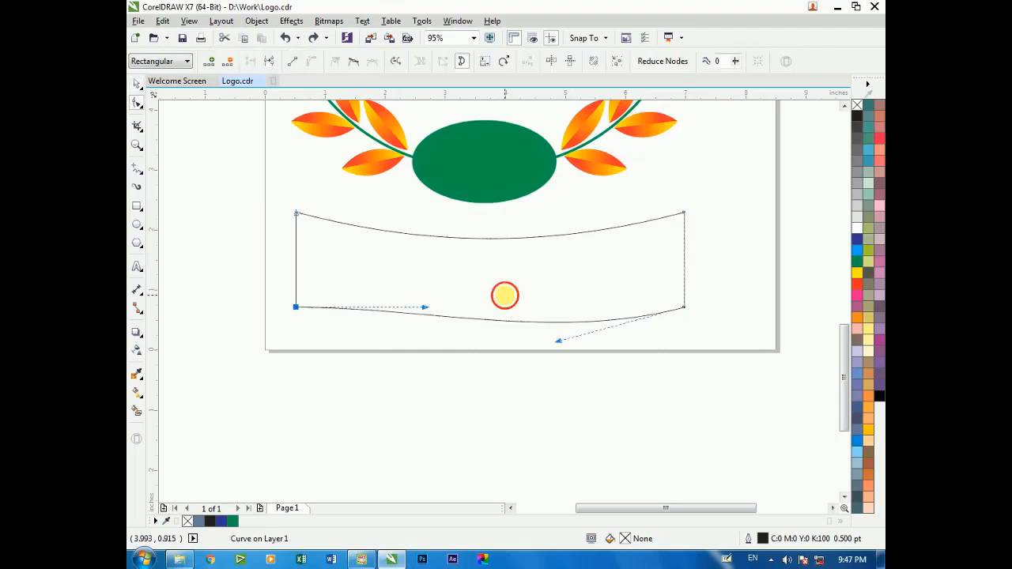
{"action": "left_click_drag", "start_coordinate": [426, 308], "coordinate": [423, 332]}
{"action": "key", "text": "space"}
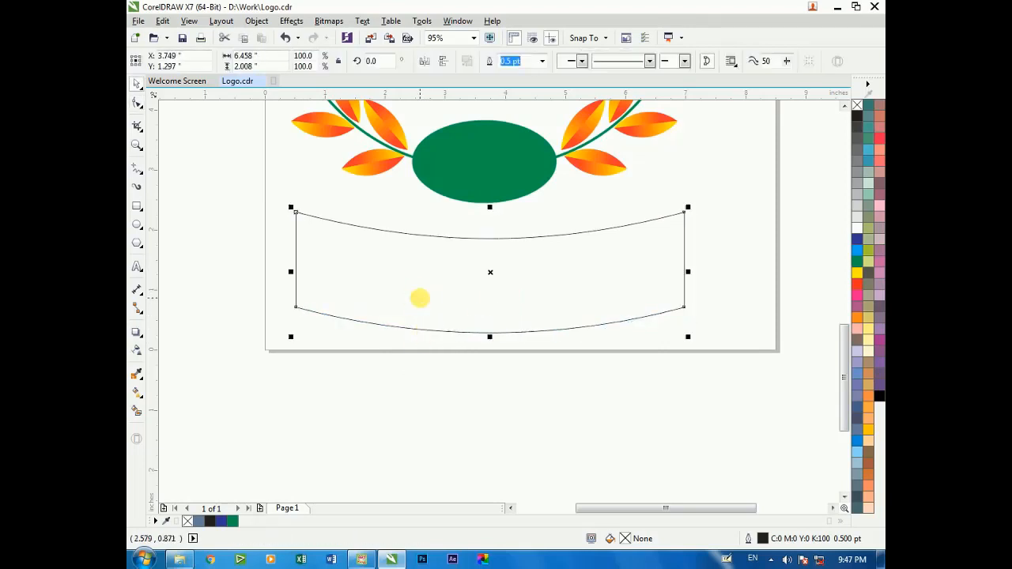
Apply a rectangular fountain fill to the banner, running from red at the edges to yellow in the centre
{"action": "key", "text": "F11"}
{"action": "left_click", "coordinate": [520, 231]}
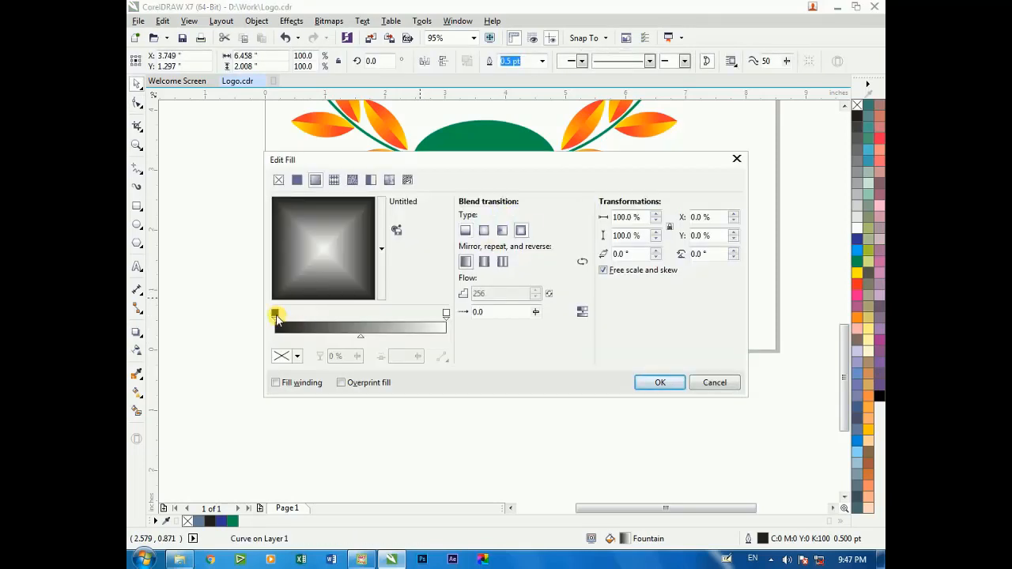
{"action": "left_click", "coordinate": [298, 356]}
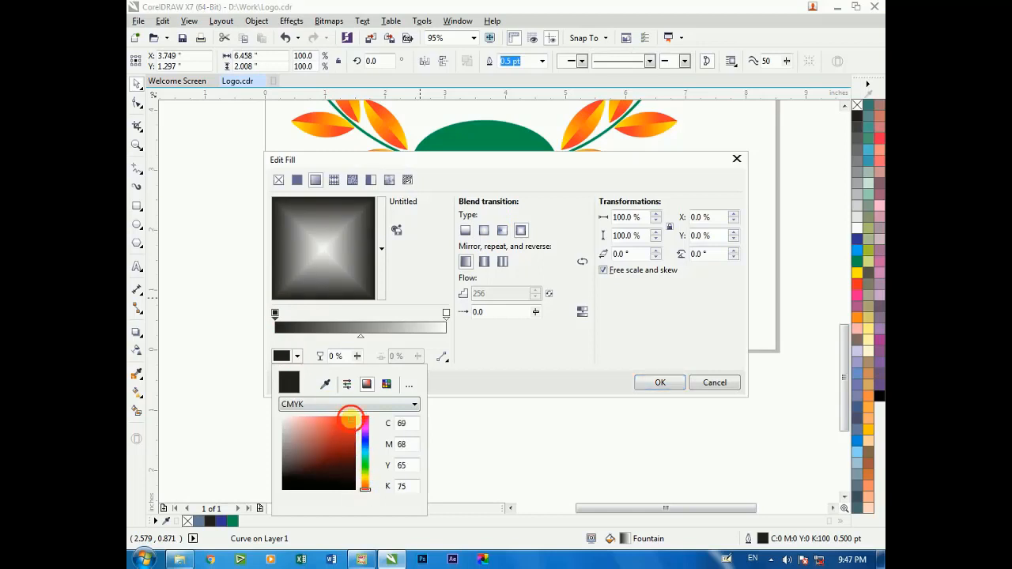
{"action": "left_click", "coordinate": [352, 427]}
{"action": "left_click", "coordinate": [446, 315]}
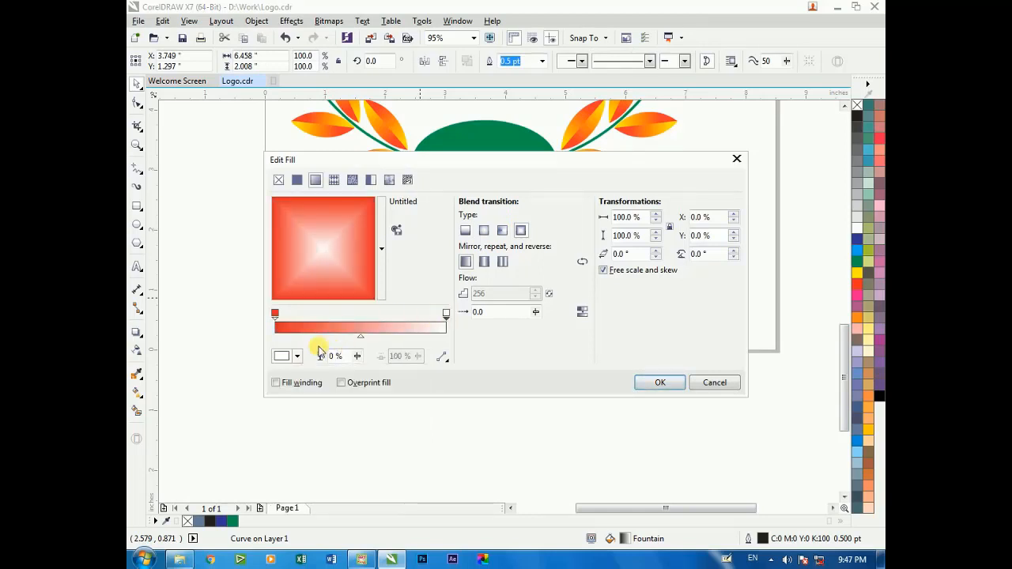
{"action": "left_click", "coordinate": [298, 357]}
{"action": "left_click", "coordinate": [366, 481]}
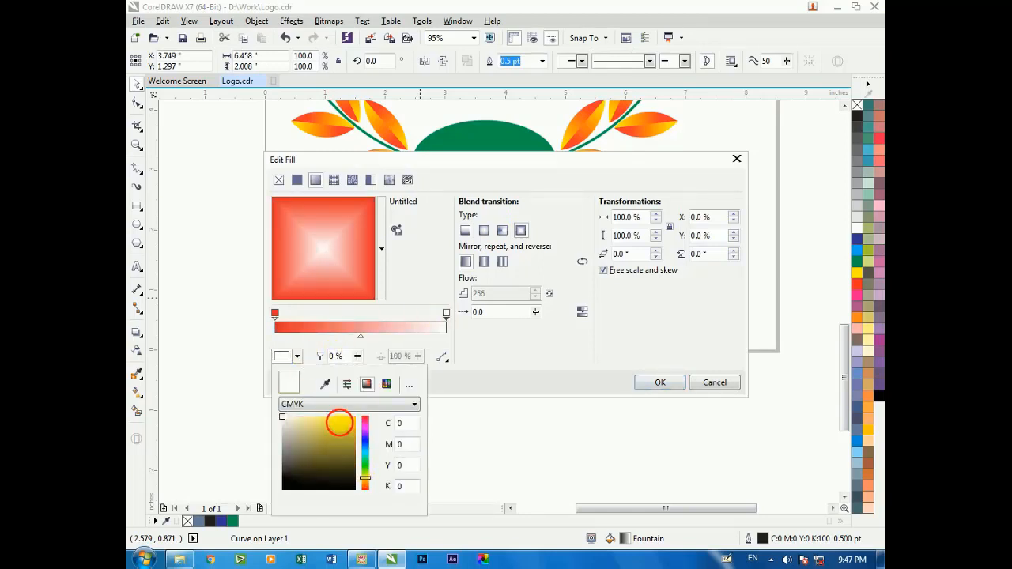
{"action": "left_click_drag", "start_coordinate": [339, 423], "coordinate": [352, 420]}
{"action": "key", "text": "Return"}
{"action": "key", "text": "Return"}
Remove the outline from the curved banner and deselect it
{"action": "scroll", "coordinate": [363, 290], "scroll_direction": "down", "scroll_amount": 2}
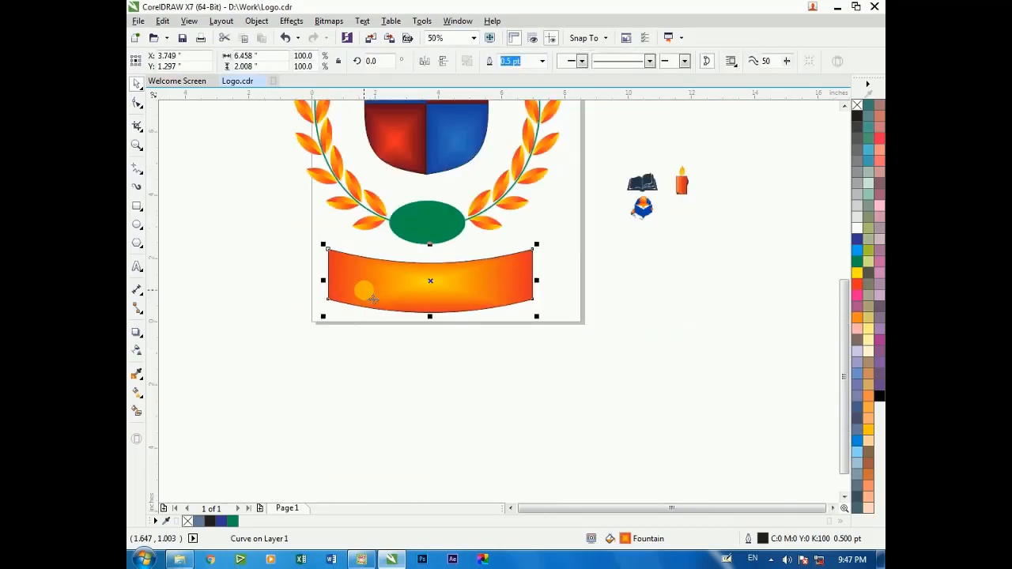
{"action": "left_click_drag", "start_coordinate": [257, 225], "coordinate": [585, 398]}
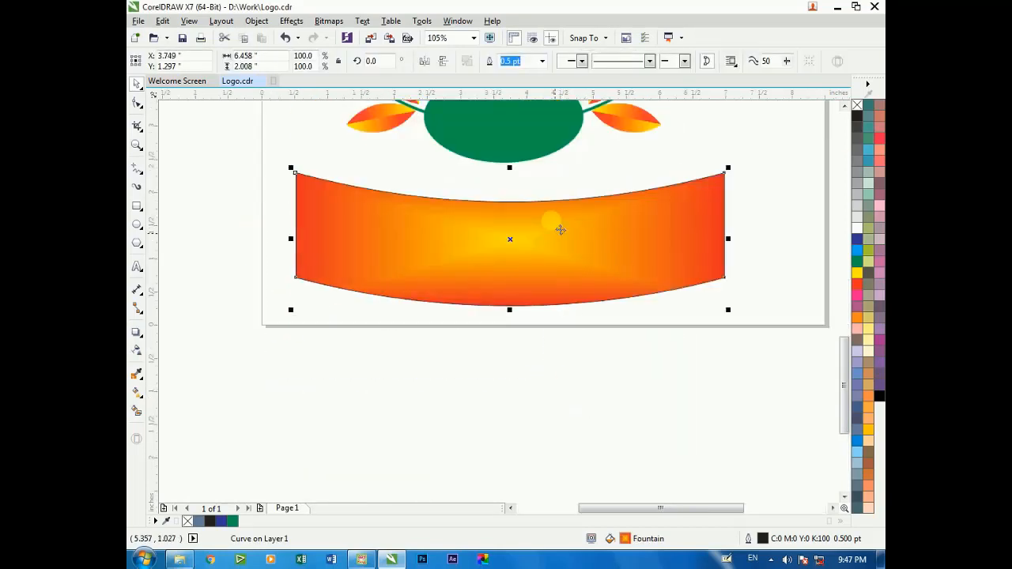
{"action": "right_click", "coordinate": [857, 105]}
{"action": "key", "text": "Escape"}
Draw a rectangle about 1.43 by 1.16 inches beside the banner's left end and convert it to curves
{"action": "left_click", "coordinate": [137, 206]}
{"action": "left_click_drag", "start_coordinate": [187, 180], "coordinate": [282, 258]}
{"action": "right_click", "coordinate": [208, 195]}
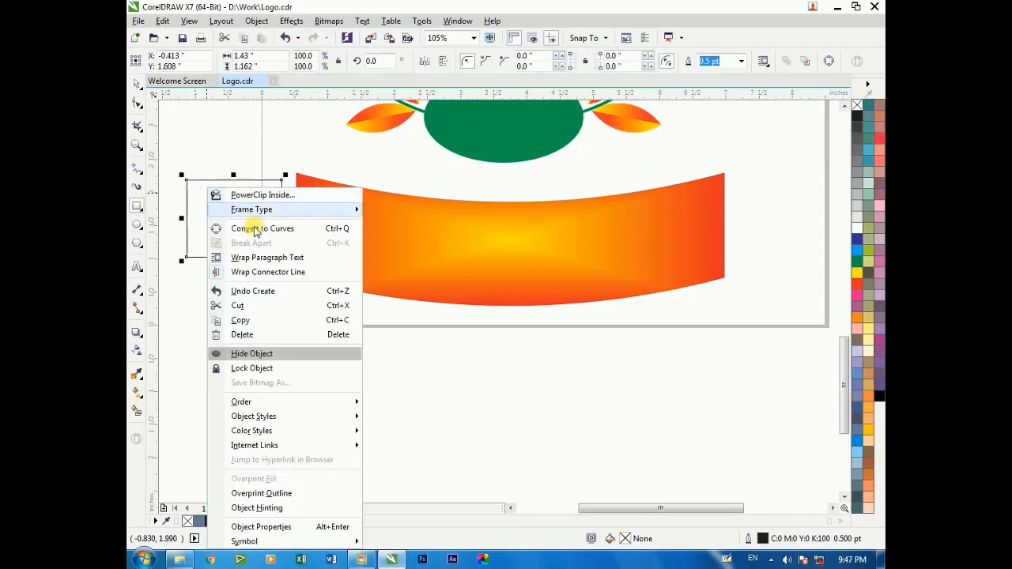
{"action": "left_click", "coordinate": [255, 230]}
Add a node midway on the rectangle's left edge and pull it inward to form a V-shaped ribbon notch
{"action": "key", "text": "F10"}
{"action": "key", "text": "F2"}
{"action": "left_click_drag", "start_coordinate": [174, 169], "coordinate": [318, 298]}
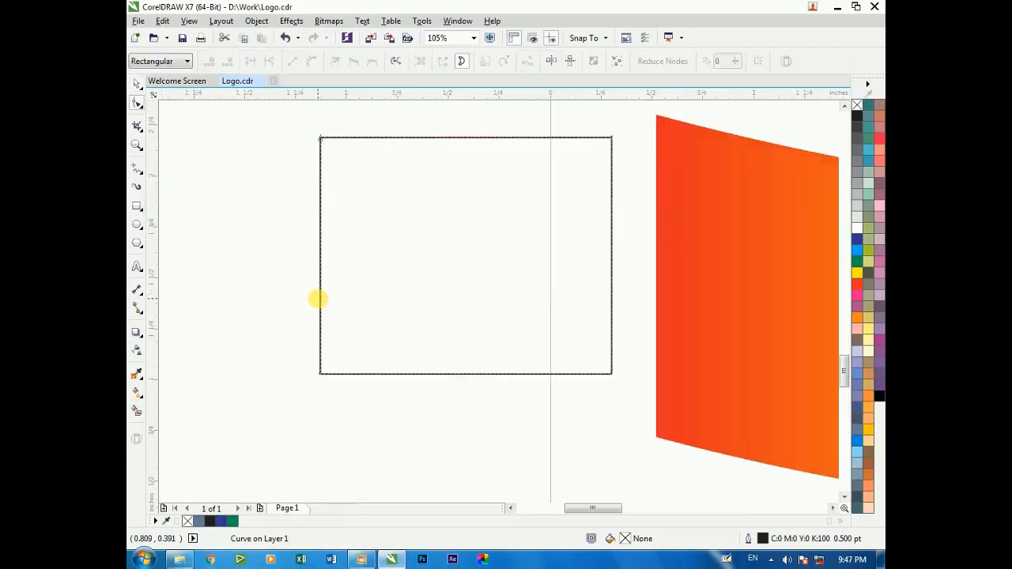
{"action": "left_click_drag", "start_coordinate": [321, 255], "coordinate": [394, 260]}
Try to bend the ribbon tail's top edge into a deep downward curve and its bottom edge likewise
{"action": "left_click", "coordinate": [482, 138]}
{"action": "left_click", "coordinate": [311, 63]}
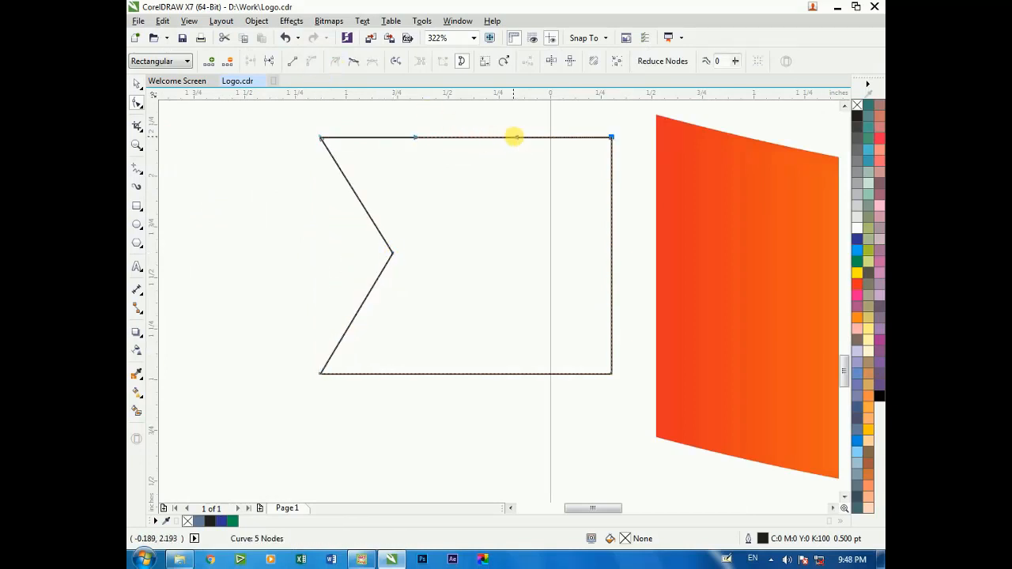
{"action": "left_click_drag", "start_coordinate": [515, 138], "coordinate": [420, 184]}
{"action": "left_click", "coordinate": [481, 378]}
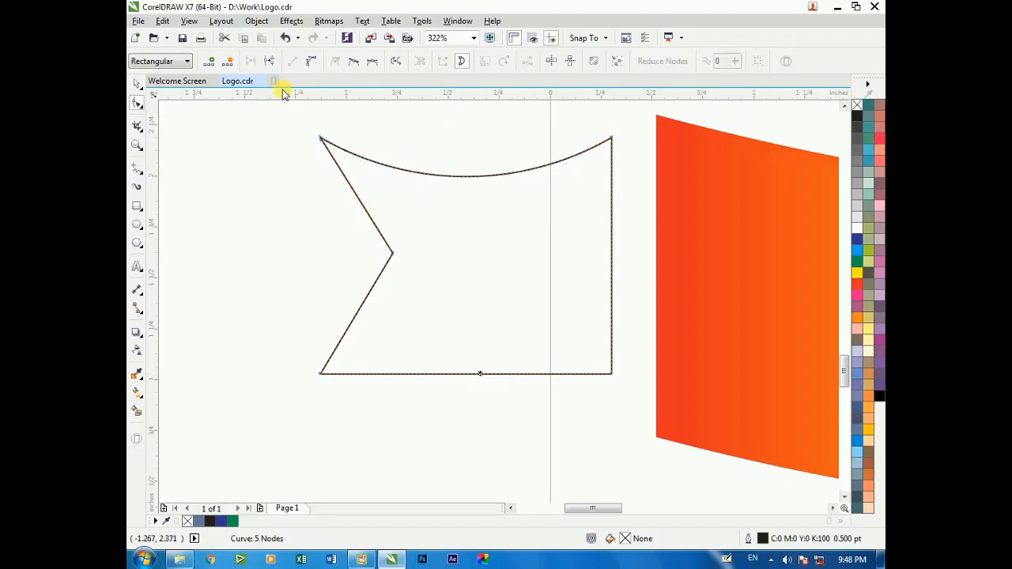
{"action": "left_click", "coordinate": [311, 63]}
{"action": "left_click_drag", "start_coordinate": [518, 375], "coordinate": [518, 408]}
{"action": "key", "text": "ctrl+z"}
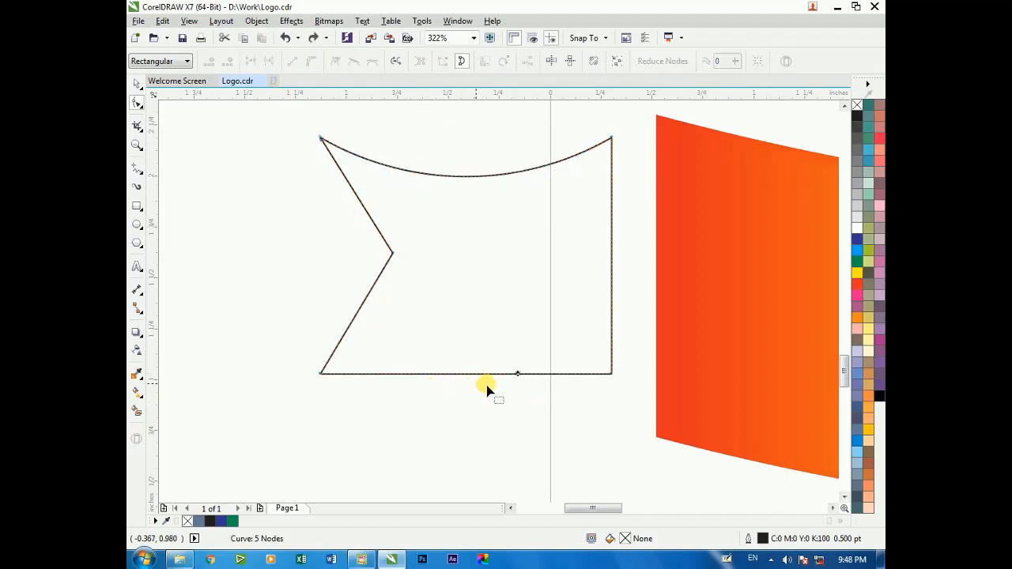
{"action": "mouse_move", "coordinate": [418, 175]}
{"action": "left_mouse_down"}
{"action": "mouse_move", "coordinate": [417, 147]}
{"action": "mouse_move", "coordinate": [417, 177]}
{"action": "left_mouse_up"}
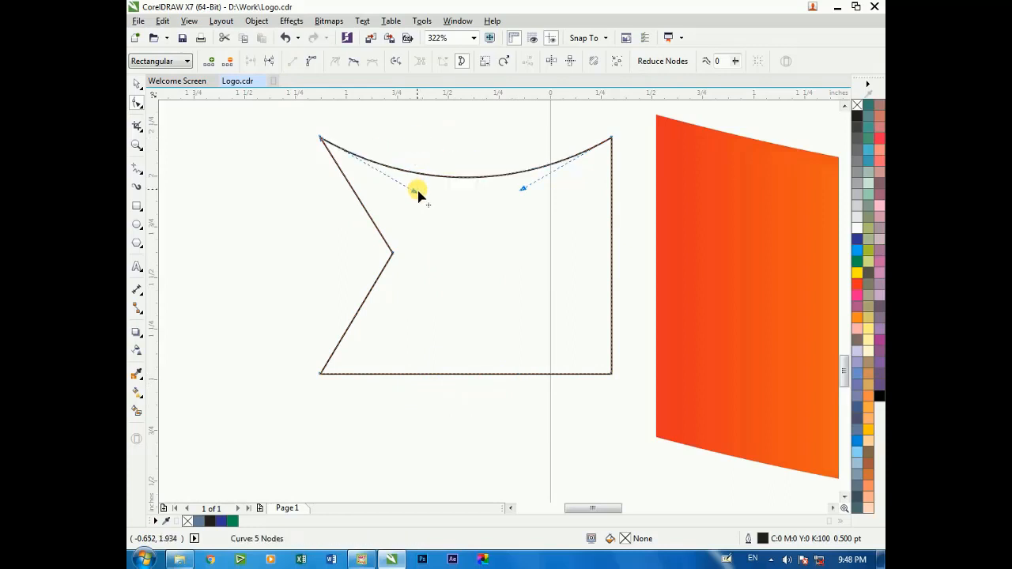
Undo the curve edits on the ribbon tail's top and bottom edges, keeping the notch
{"action": "left_click", "coordinate": [311, 61]}
{"action": "left_click", "coordinate": [481, 373]}
{"action": "key", "text": "ctrl+z"}
{"action": "key", "text": "ctrl+z"}
{"action": "key", "text": "ctrl+z"}
{"action": "key", "text": "ctrl+z"}
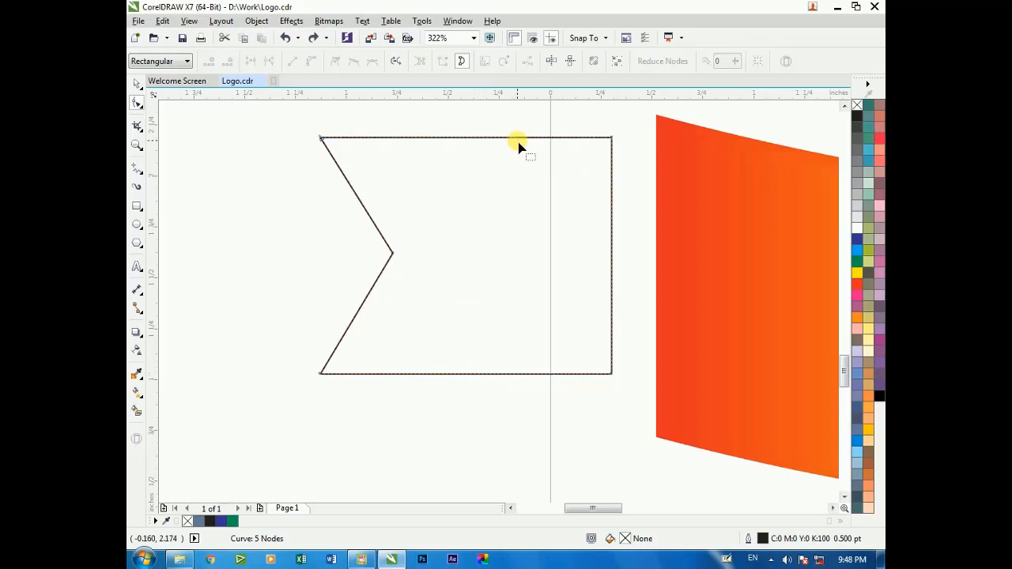
Convert the ribbon tail's top edge to a curve and bend it gently downward
{"action": "key", "text": "space"}
{"action": "key", "text": "space"}
{"action": "right_click", "coordinate": [447, 176]}
{"action": "left_click", "coordinate": [427, 168]}
{"action": "left_click", "coordinate": [483, 138]}
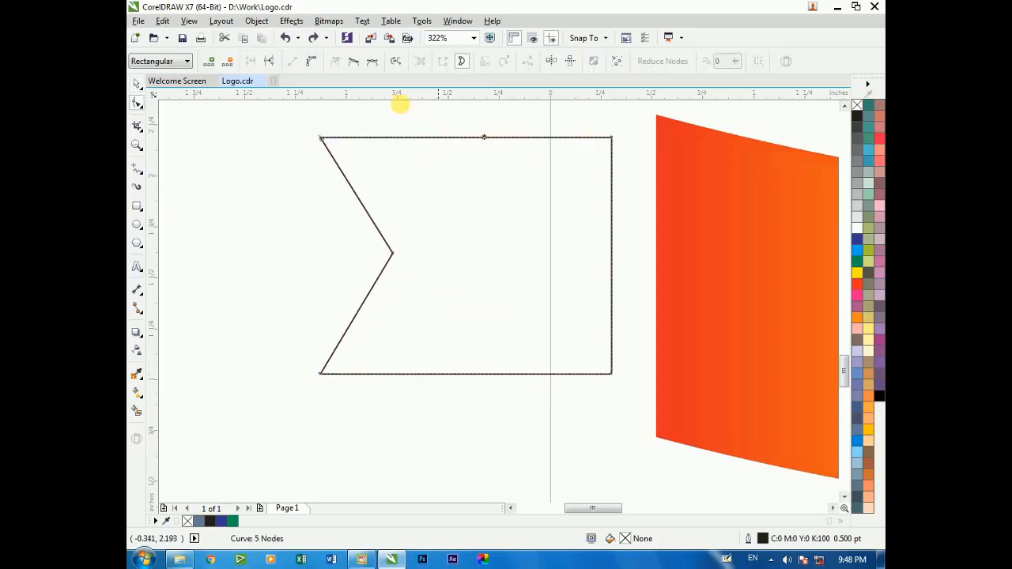
{"action": "left_click", "coordinate": [312, 62]}
{"action": "left_click_drag", "start_coordinate": [514, 168], "coordinate": [427, 160]}
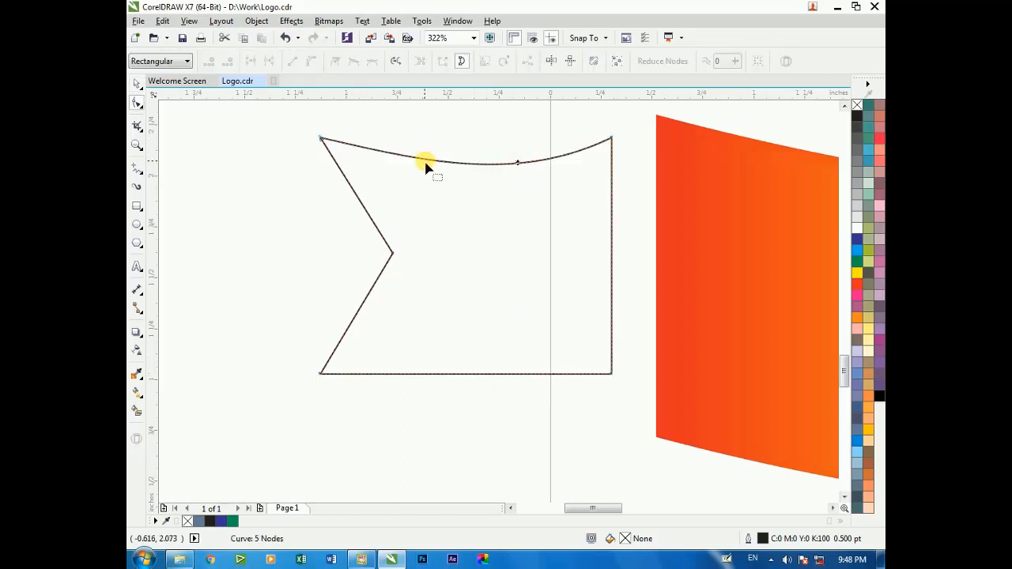
Bend the tail's bottom edge downward to match, even out the top curve with its left handle, and deselect the tail
{"action": "left_click", "coordinate": [312, 63]}
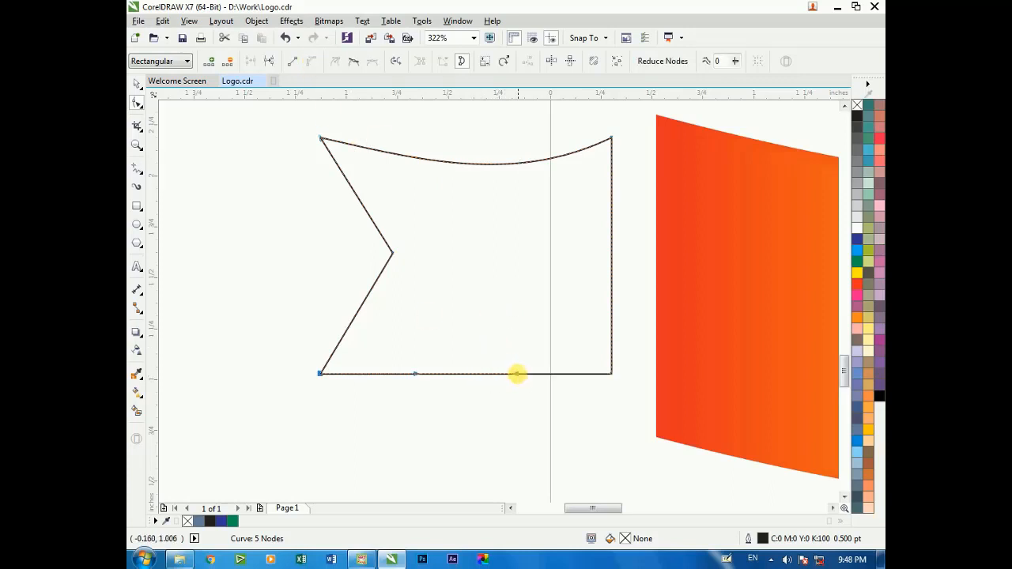
{"action": "mouse_move", "coordinate": [516, 374]}
{"action": "left_mouse_down"}
{"action": "mouse_move", "coordinate": [517, 391]}
{"action": "mouse_move", "coordinate": [510, 379]}
{"action": "left_mouse_up"}
{"action": "left_click_drag", "start_coordinate": [414, 379], "coordinate": [417, 399]}
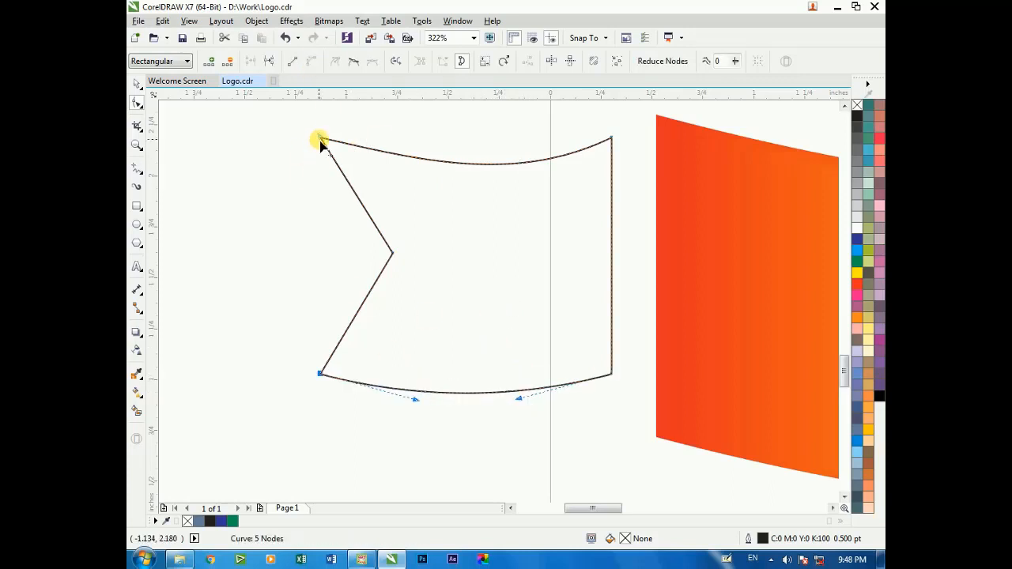
{"action": "left_click", "coordinate": [319, 139]}
{"action": "left_click_drag", "start_coordinate": [415, 156], "coordinate": [415, 171]}
{"action": "key", "text": "space"}
{"action": "left_click", "coordinate": [277, 211]}
Enlarge the ribbon tail to about 1.67 by 1.47 inches and place it against the banner's left end
{"action": "scroll", "coordinate": [276, 211], "scroll_direction": "down", "scroll_amount": 2}
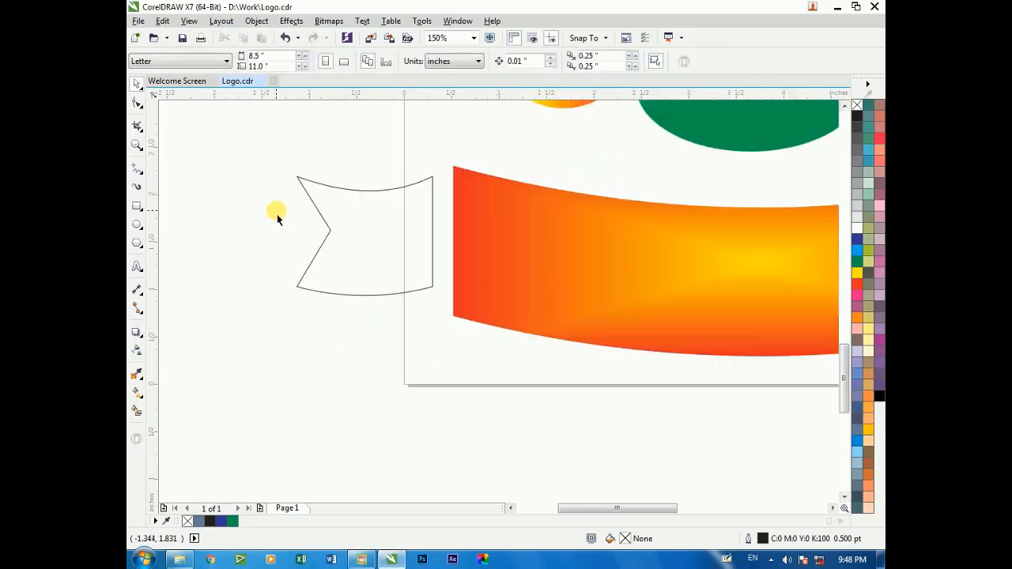
{"action": "scroll", "coordinate": [352, 201], "scroll_direction": "down", "scroll_amount": 1}
{"action": "key", "text": "F2"}
{"action": "left_click_drag", "start_coordinate": [298, 152], "coordinate": [613, 302]}
{"action": "left_click_drag", "start_coordinate": [325, 261], "coordinate": [360, 261]}
{"action": "left_click_drag", "start_coordinate": [242, 335], "coordinate": [217, 357]}
{"action": "scroll", "coordinate": [293, 236], "scroll_direction": "down", "scroll_amount": 2}
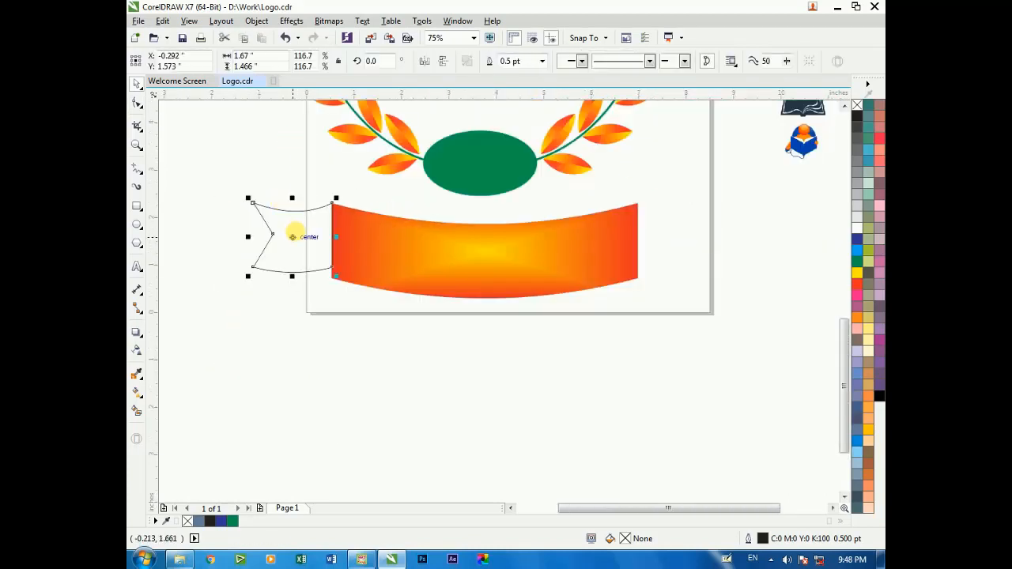
Shorten the ribbon tail slightly by shifting its two right-hand corner nodes to the left
{"action": "key", "text": "F10"}
{"action": "key", "text": "F2"}
{"action": "left_click_drag", "start_coordinate": [280, 179], "coordinate": [415, 292]}
{"action": "left_click_drag", "start_coordinate": [483, 152], "coordinate": [415, 418]}
{"action": "scroll", "coordinate": [345, 232], "scroll_direction": "down", "scroll_amount": 1}
{"action": "scroll", "coordinate": [470, 329], "scroll_direction": "down", "scroll_amount": 1}
{"action": "scroll", "coordinate": [402, 271], "scroll_direction": "up", "scroll_amount": 2}
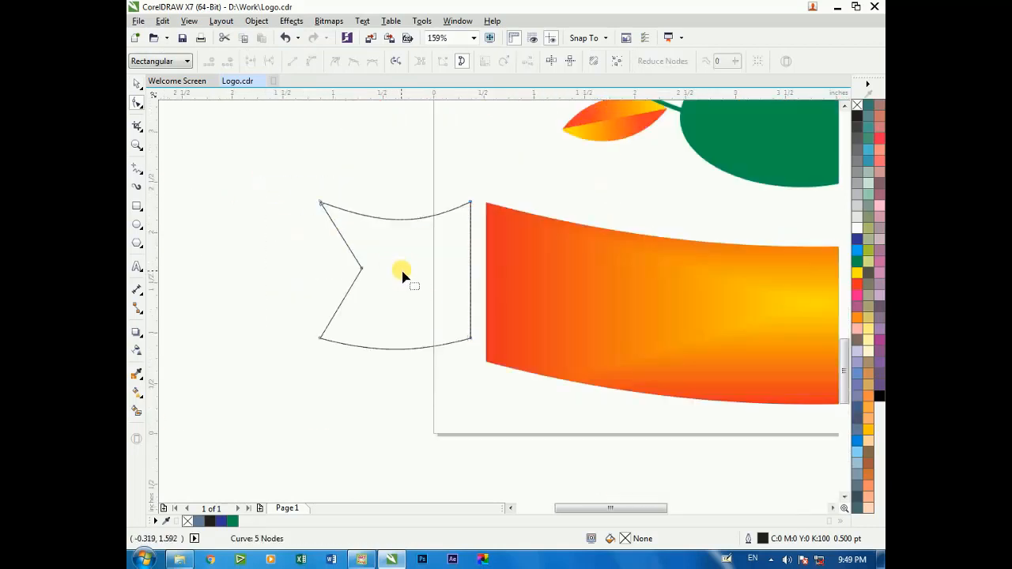
Rotate the ribbon tail about 15 degrees clockwise and move it so it overlaps the banner's left end
{"action": "key", "text": "space"}
{"action": "left_click_drag", "start_coordinate": [475, 197], "coordinate": [493, 222]}
{"action": "left_click", "coordinate": [316, 190]}
{"action": "left_click_drag", "start_coordinate": [415, 266], "coordinate": [451, 250]}
{"action": "left_click", "coordinate": [337, 234]}
{"action": "scroll", "coordinate": [327, 231], "scroll_direction": "down", "scroll_amount": 1}
{"action": "key", "text": "F2"}
{"action": "left_click_drag", "start_coordinate": [302, 150], "coordinate": [757, 362]}
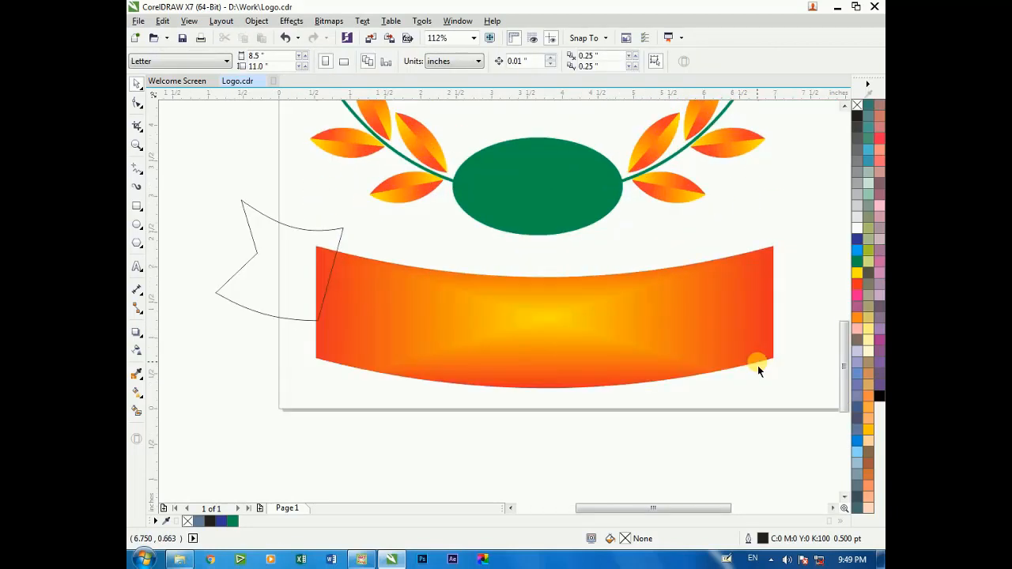
Try a rectangular fountain fill on the ribbon tail, from orange (M 82, Y 100) at the edges to red in the centre
{"action": "left_click", "coordinate": [287, 283]}
{"action": "key", "text": "F11"}
{"action": "left_click", "coordinate": [275, 314]}
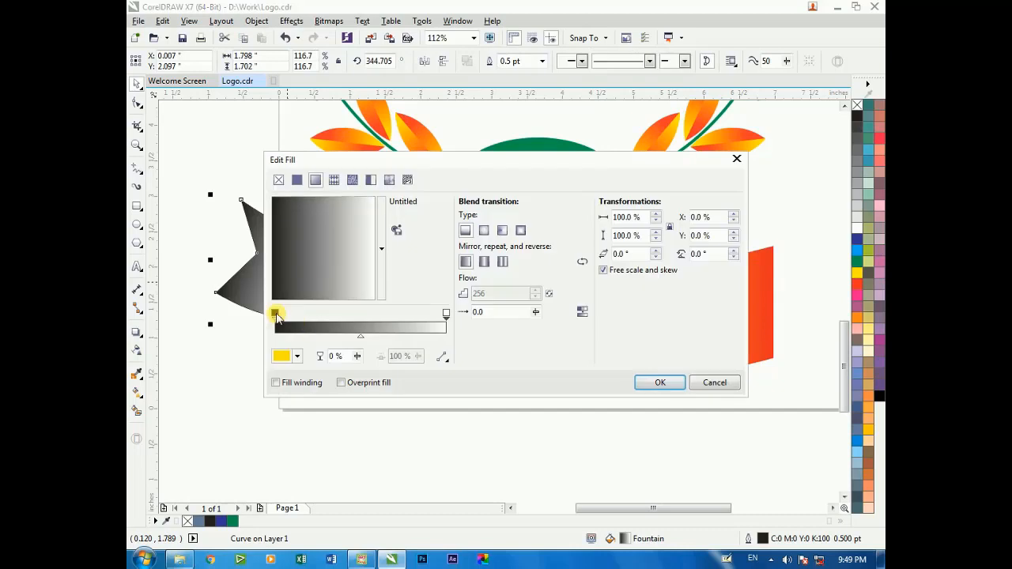
{"action": "left_click", "coordinate": [298, 357]}
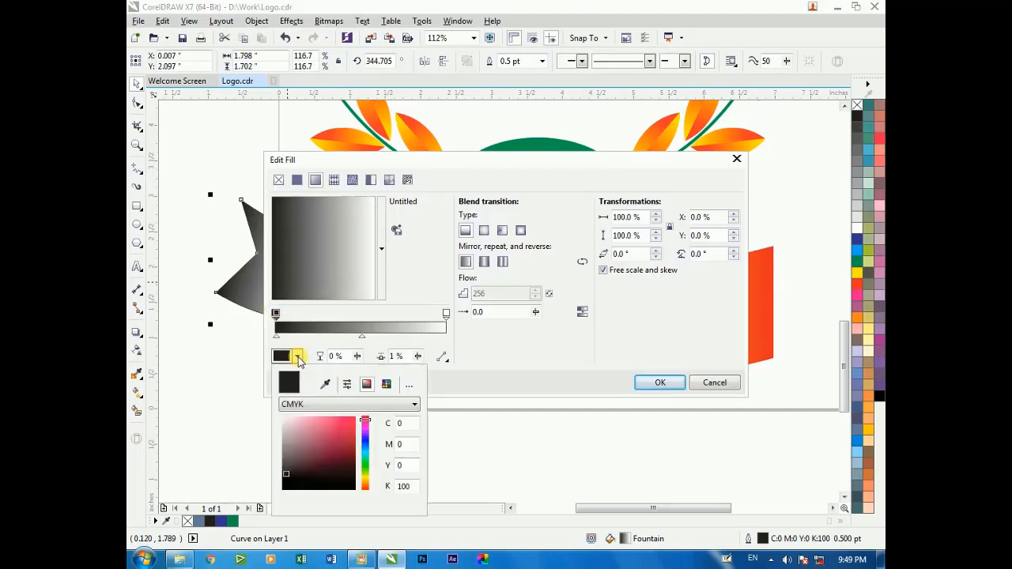
{"action": "left_click", "coordinate": [365, 488]}
{"action": "left_click", "coordinate": [355, 420]}
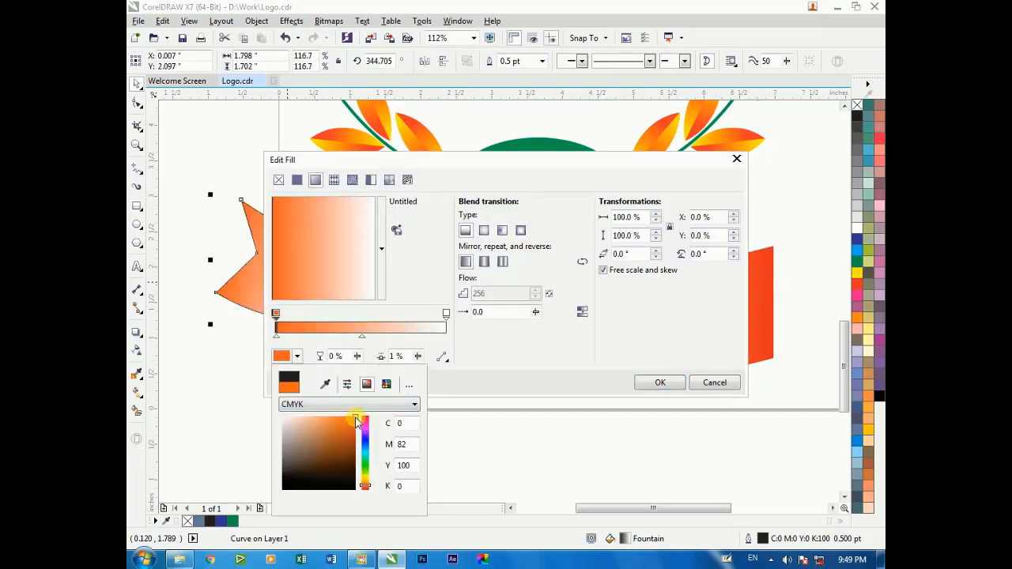
{"action": "left_click", "coordinate": [520, 230]}
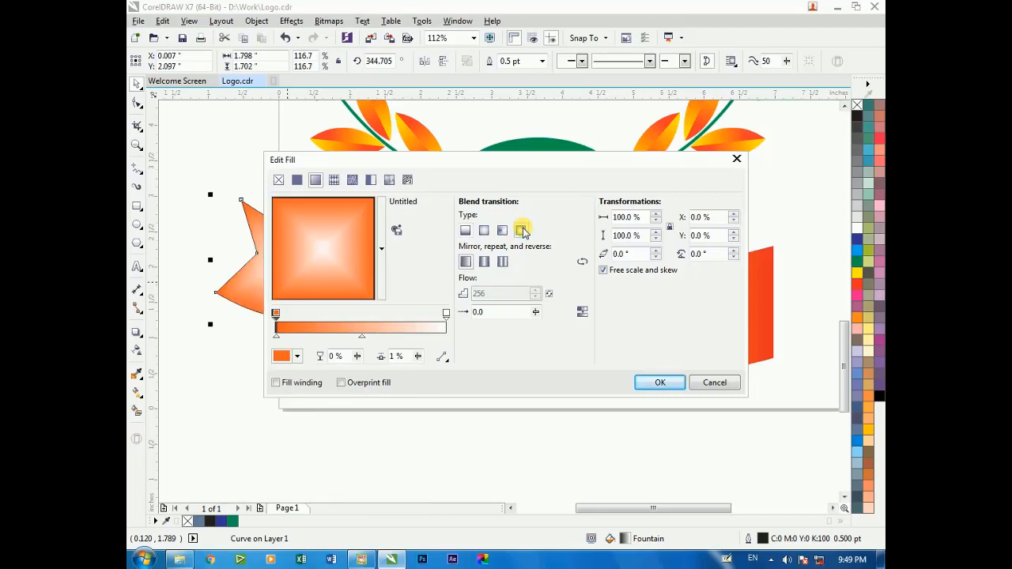
{"action": "left_click", "coordinate": [445, 313]}
{"action": "left_click", "coordinate": [297, 357]}
{"action": "double_click", "coordinate": [355, 419]}
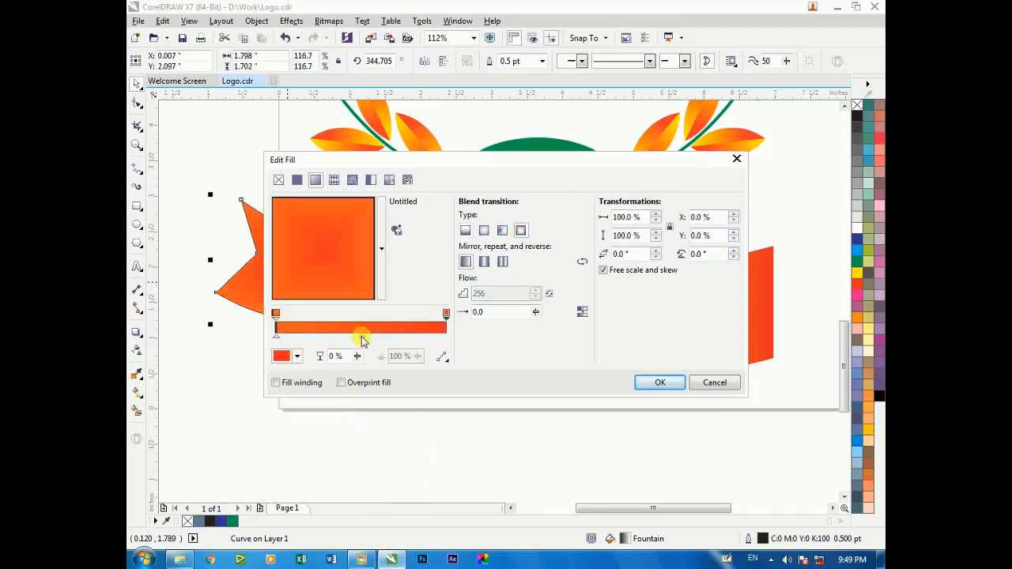
{"action": "left_click_drag", "start_coordinate": [362, 341], "coordinate": [416, 342]}
{"action": "left_click", "coordinate": [659, 383]}
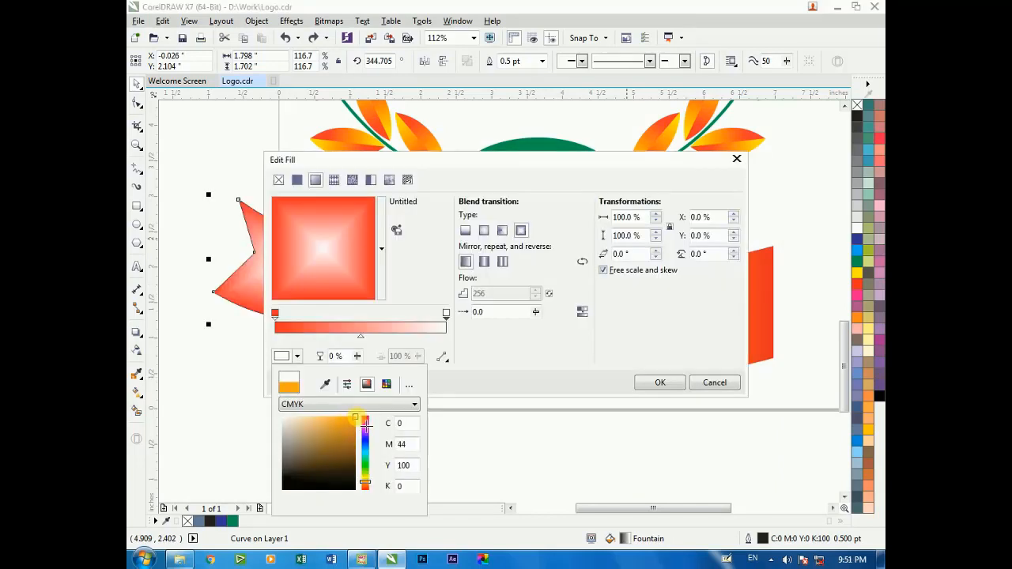
Fill the ribbon tail with a rectangular fountain from red edges to an orange centre (C 2, M 40, Y 100) and deselect it
{"action": "left_click", "coordinate": [355, 422]}
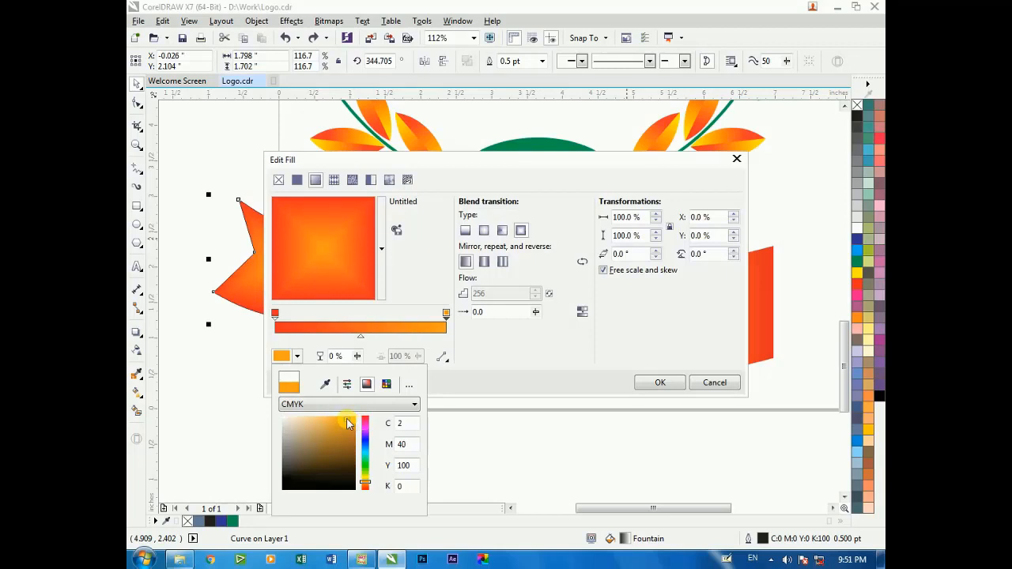
{"action": "key", "text": "Return"}
{"action": "key", "text": "Return"}
{"action": "left_click", "coordinate": [261, 380]}
Remove the ribbon tail's outline and move the tail straight up to Y 2.355 inches
{"action": "scroll", "coordinate": [257, 332], "scroll_direction": "down", "scroll_amount": 2}
{"action": "key", "text": "F2"}
{"action": "left_click_drag", "start_coordinate": [229, 226], "coordinate": [419, 375]}
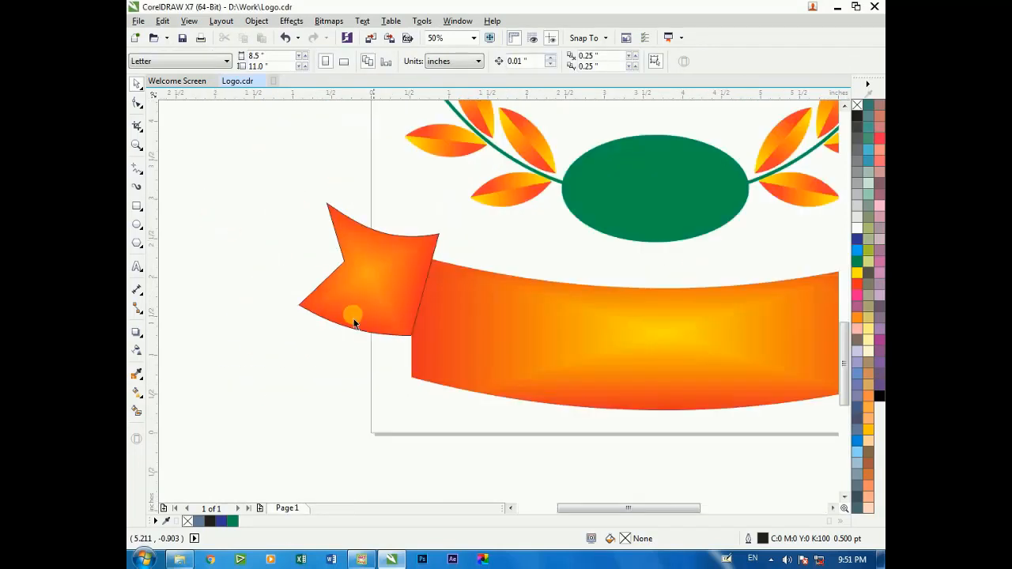
{"action": "left_click", "coordinate": [353, 323]}
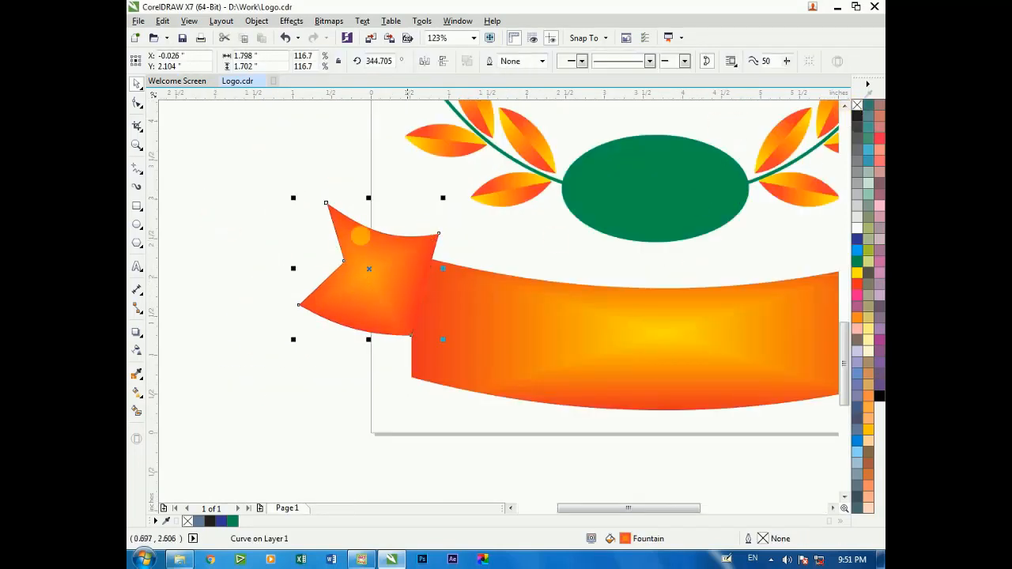
{"action": "left_click", "coordinate": [298, 215]}
{"action": "left_click_drag", "start_coordinate": [376, 254], "coordinate": [377, 235]}
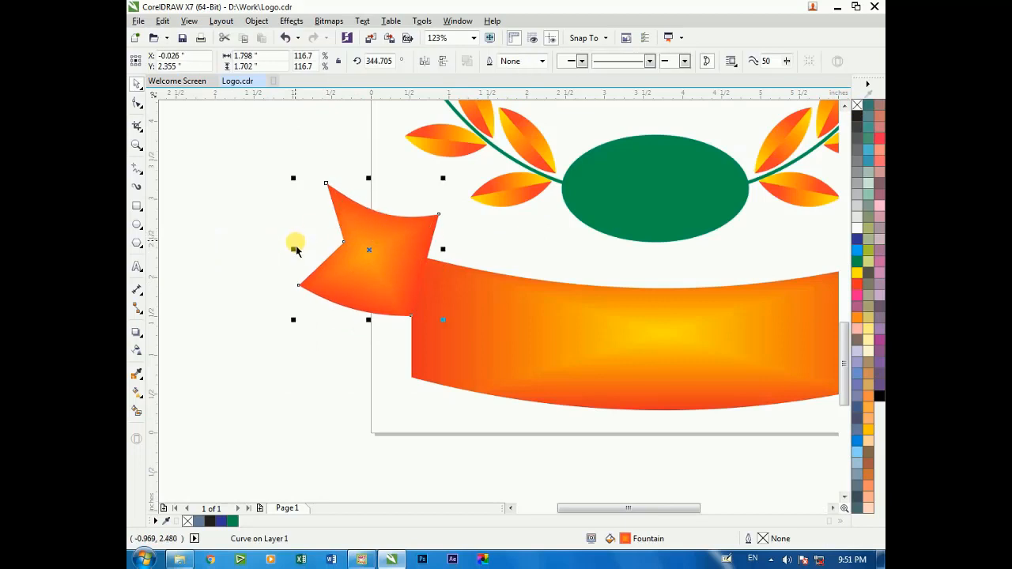
Place a horizontally mirrored copy of the ribbon tail at the banner's right end
{"action": "left_click_drag", "start_coordinate": [294, 249], "coordinate": [716, 269]}
{"action": "right_click", "coordinate": [472, 249]}
{"action": "left_click", "coordinate": [293, 237]}
{"action": "scroll", "coordinate": [495, 267], "scroll_direction": "down", "scroll_amount": 2}
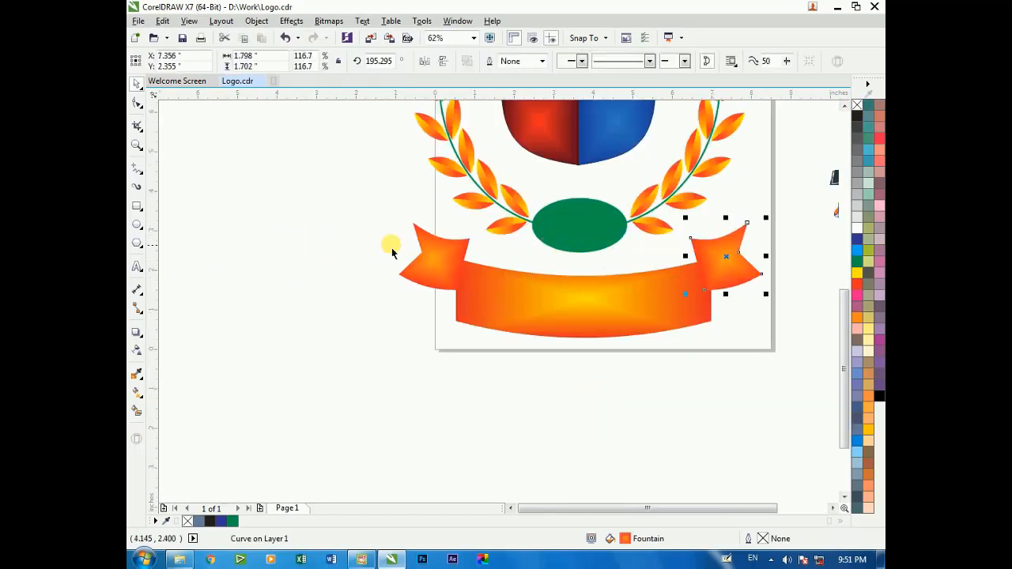
Draw a rectangle about 0.69 by 0.74 inches over the left tail's inner end, starting from its upper right corner
{"action": "key", "text": "z"}
{"action": "left_click_drag", "start_coordinate": [351, 198], "coordinate": [701, 332]}
{"action": "left_click", "coordinate": [137, 206]}
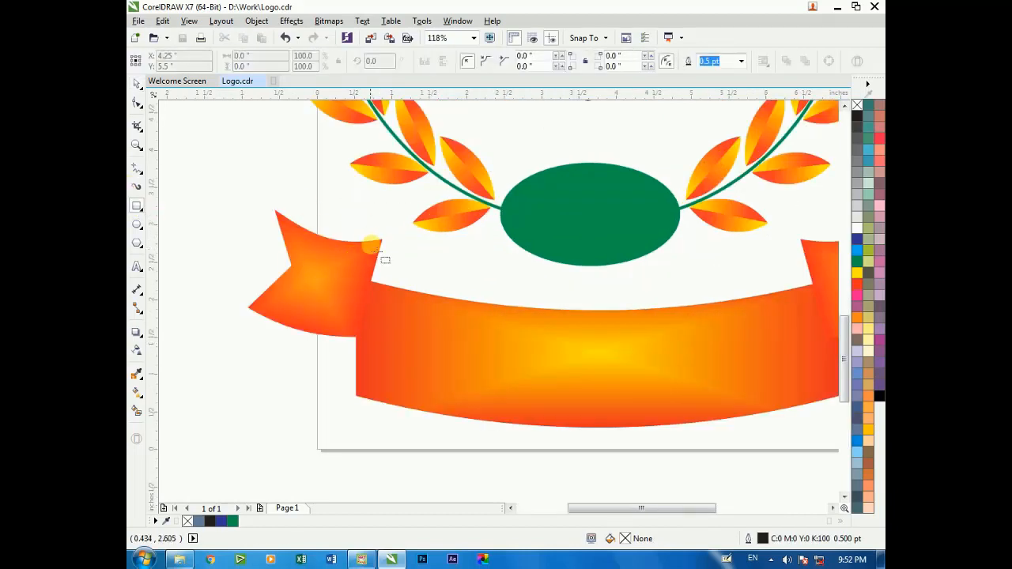
{"action": "left_click_drag", "start_coordinate": [382, 240], "coordinate": [331, 294]}
Bring the curved banner to the front of the layer and deselect it
{"action": "left_click", "coordinate": [417, 324]}
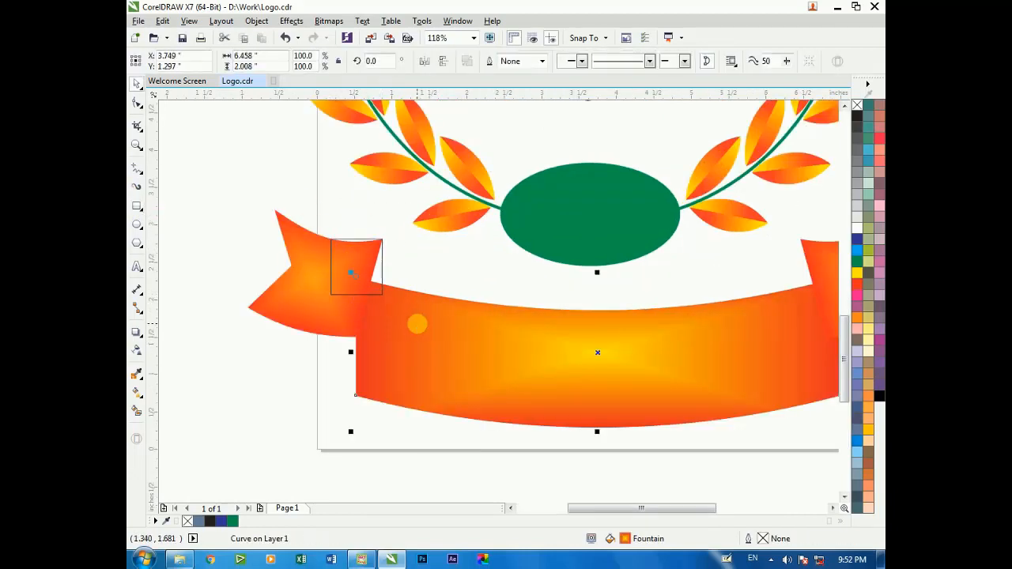
{"action": "key", "text": "shift+Page_Up"}
{"action": "left_click", "coordinate": [298, 210]}
Nudge the small rectangle up to the left tail's upper corner and bring it to the front of the page
{"action": "key", "text": "F2"}
{"action": "left_click_drag", "start_coordinate": [298, 209], "coordinate": [462, 323]}
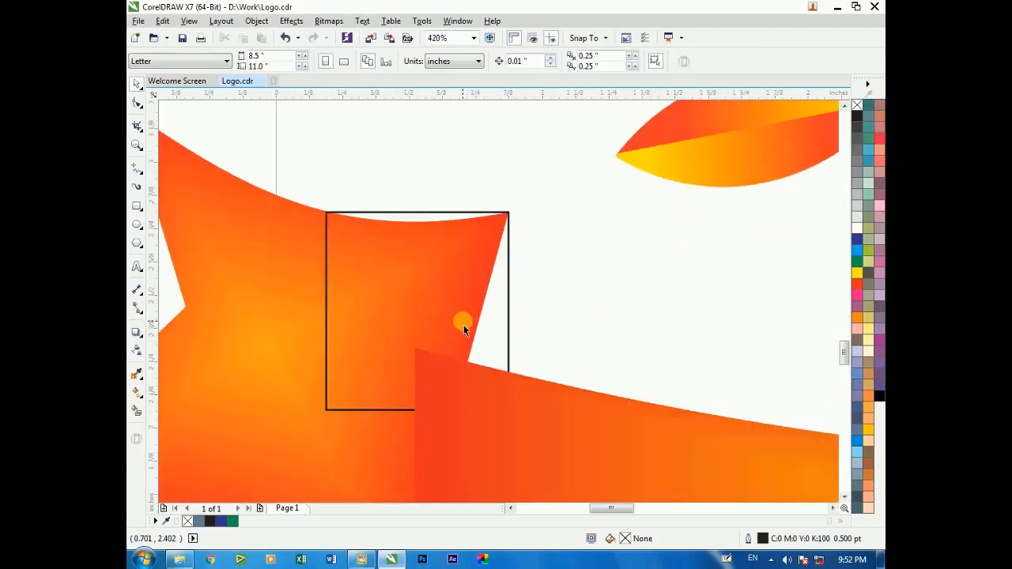
{"action": "left_click_drag", "start_coordinate": [366, 258], "coordinate": [366, 256]}
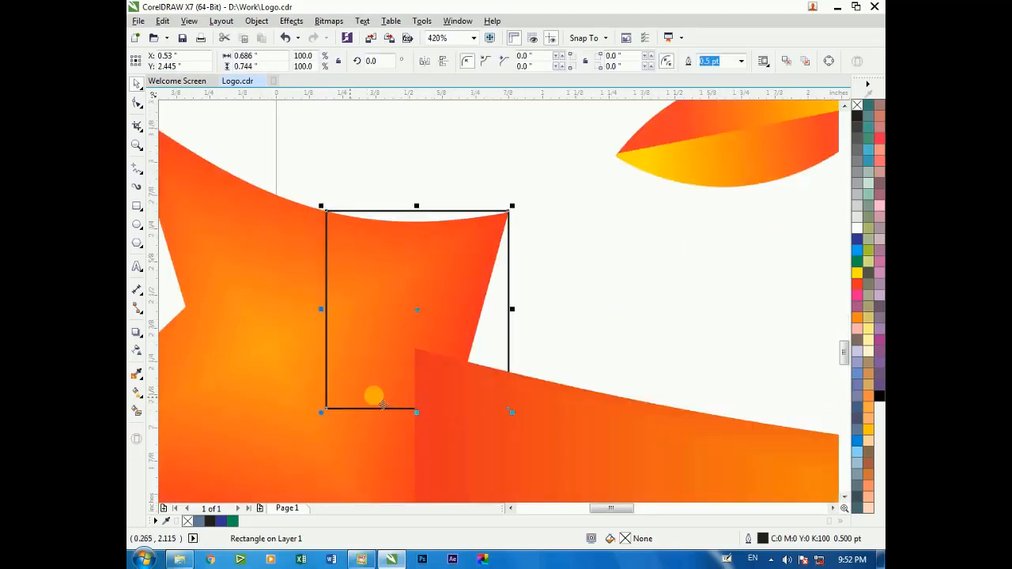
{"action": "right_click", "coordinate": [384, 281]}
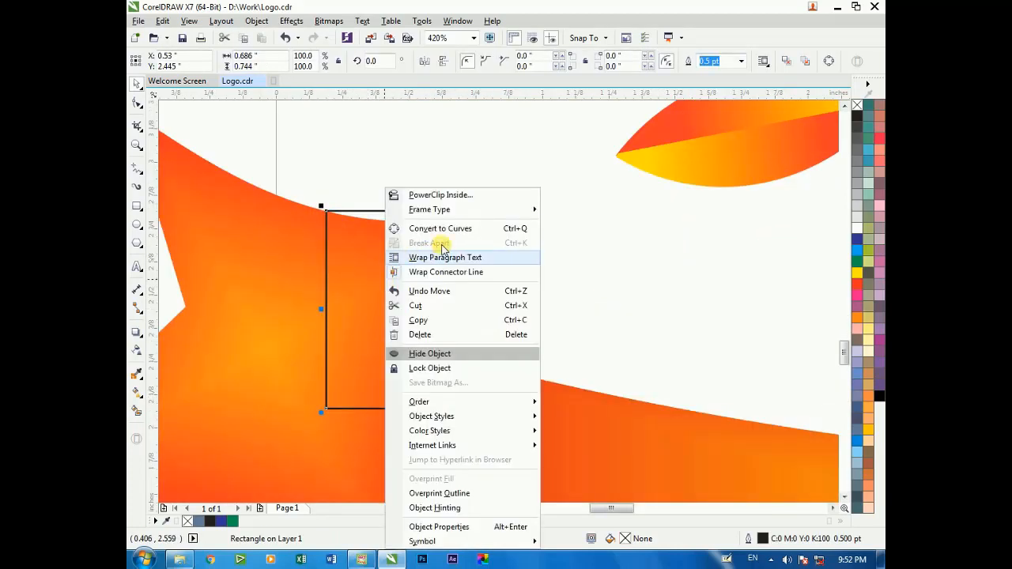
{"action": "mouse_move", "coordinate": [456, 406]}
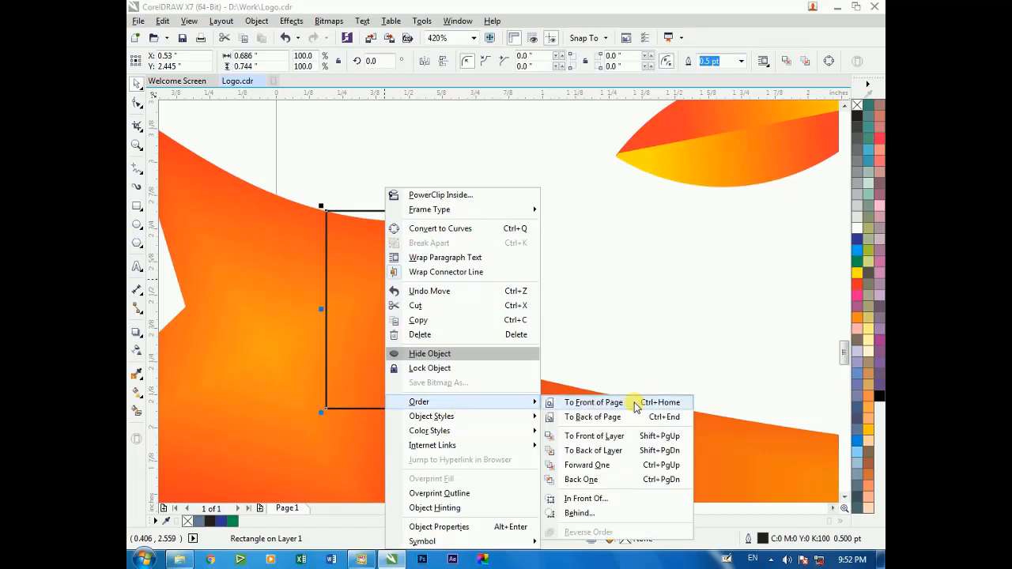
{"action": "left_click", "coordinate": [593, 402]}
Convert the small rectangle to curves and pull its lower right corner inward so that side follows the tail's slanted edge
{"action": "right_click", "coordinate": [407, 284]}
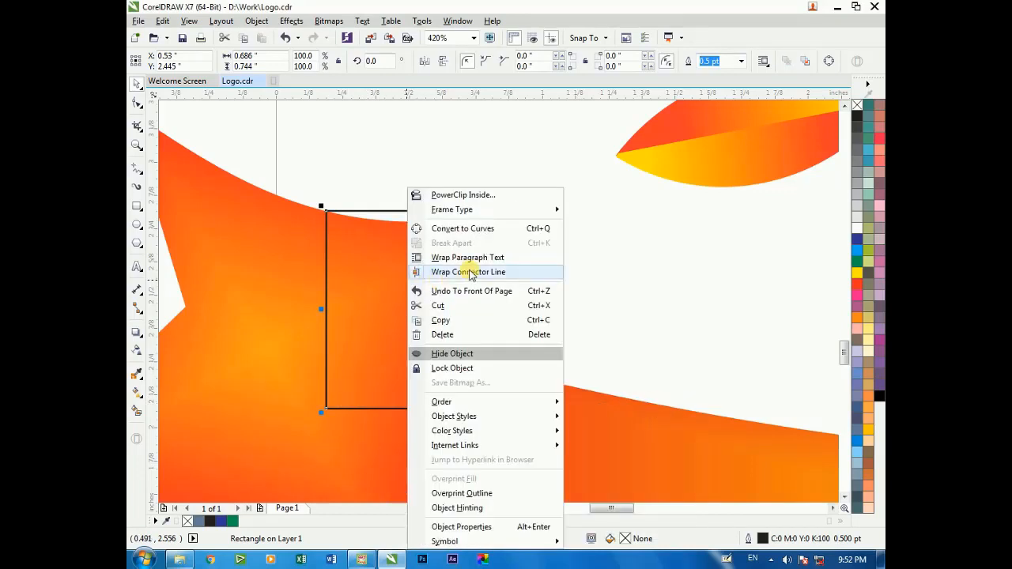
{"action": "left_click", "coordinate": [483, 229]}
{"action": "key", "text": "F10"}
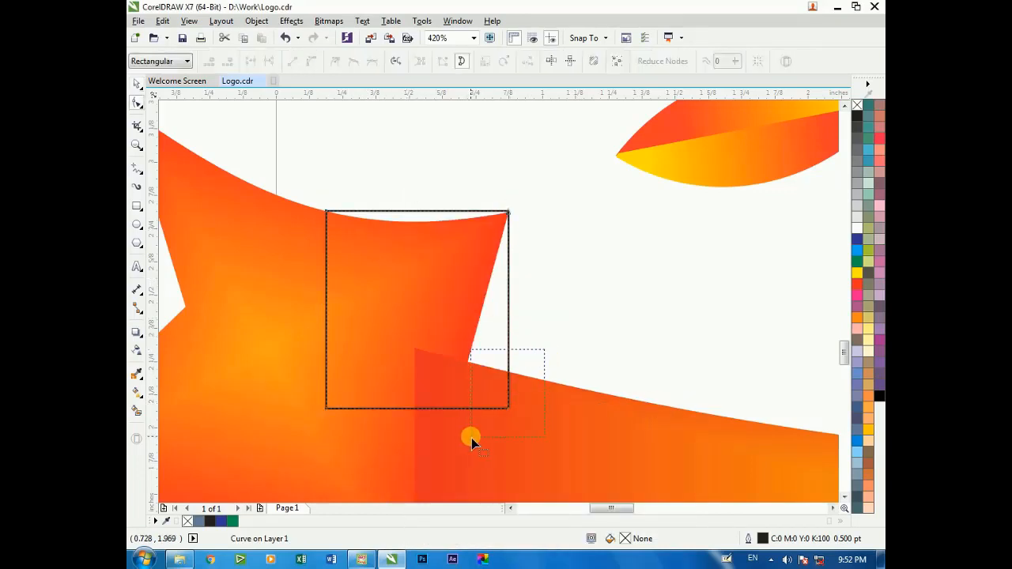
{"action": "left_click_drag", "start_coordinate": [471, 438], "coordinate": [472, 438]}
{"action": "left_click_drag", "start_coordinate": [508, 409], "coordinate": [454, 409]}
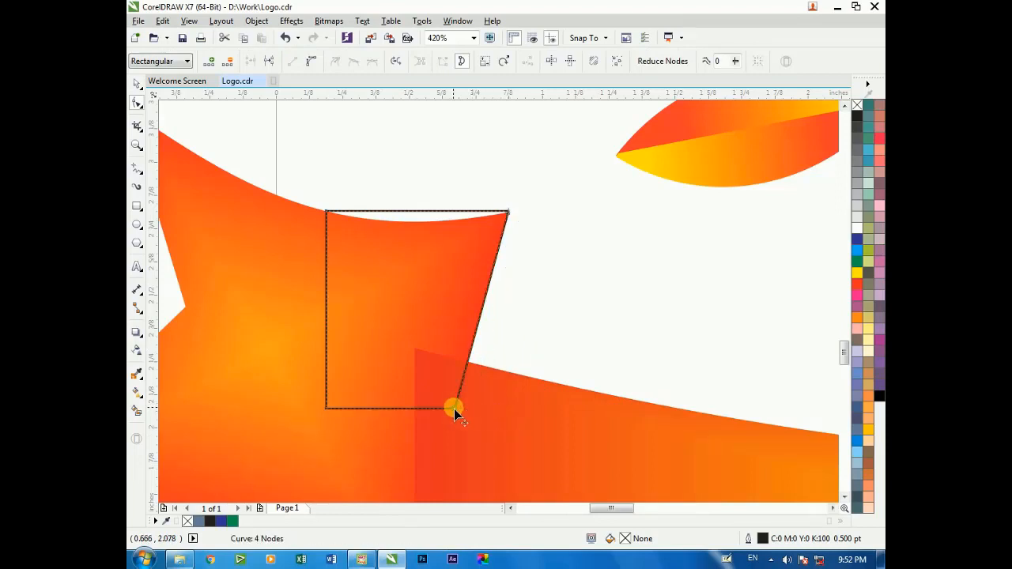
Undo the last corner move and reshape the small rectangle into a triangle, pulling its lower outer node to the banner's upper left corner
{"action": "key", "text": "ctrl+z"}
{"action": "left_click_drag", "start_coordinate": [324, 190], "coordinate": [387, 238]}
{"action": "key", "text": "Delete"}
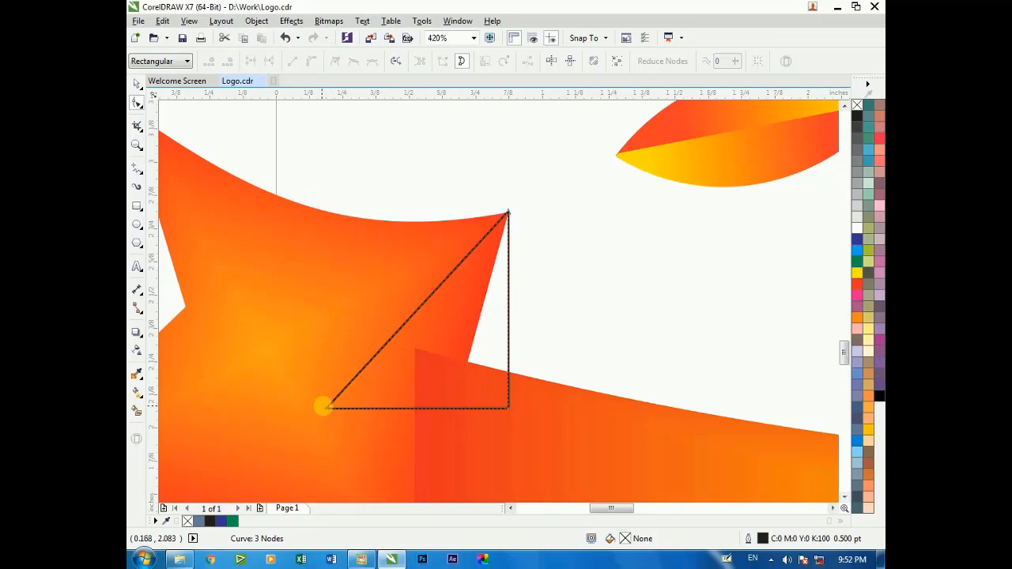
{"action": "left_click_drag", "start_coordinate": [322, 407], "coordinate": [414, 354]}
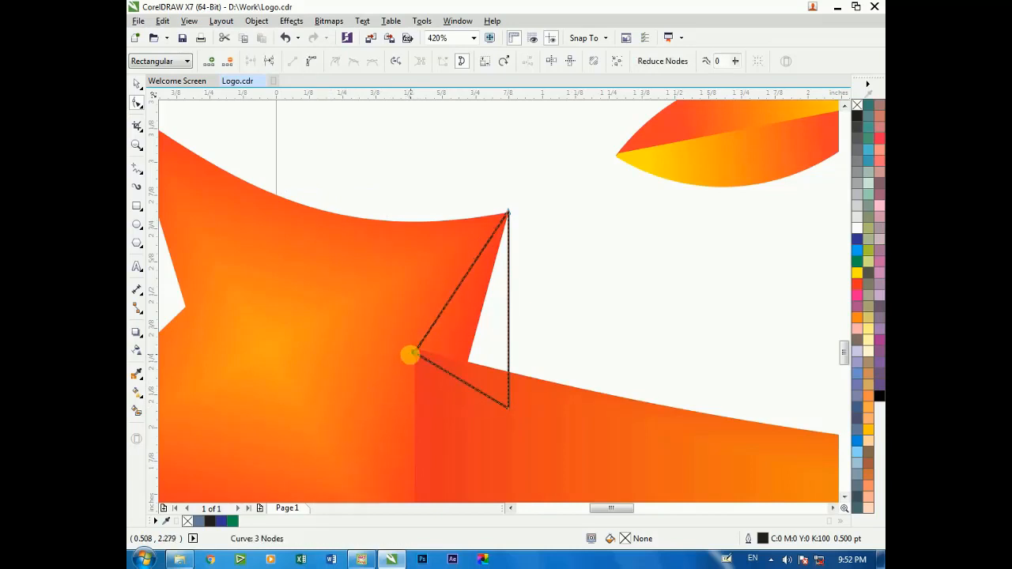
{"action": "right_click", "coordinate": [478, 327]}
{"action": "left_click", "coordinate": [477, 262]}
{"action": "key", "text": "space"}
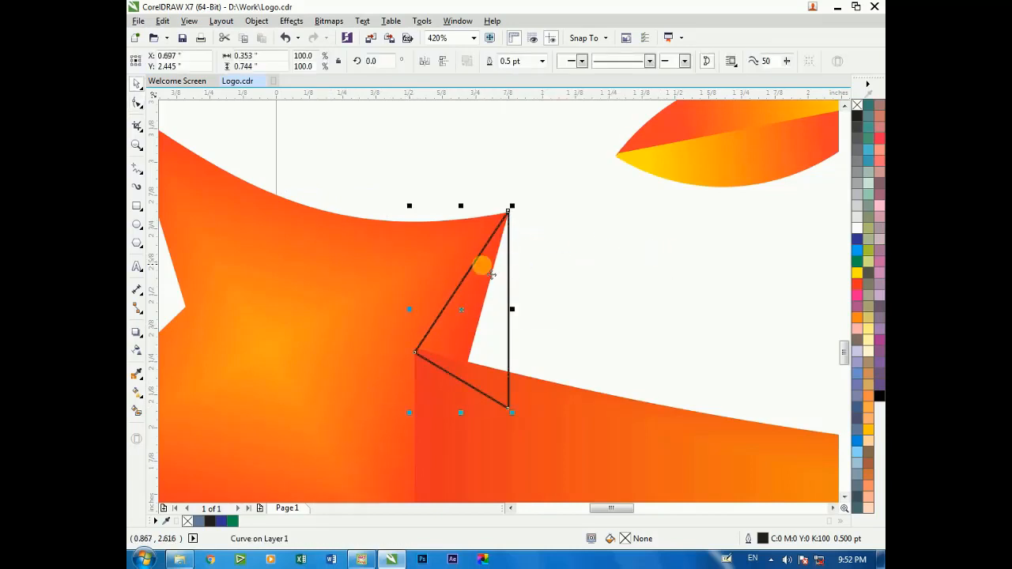
Send the fold triangle back one level behind the banner and fill it with 90% black
{"action": "right_click", "coordinate": [480, 264]}
{"action": "mouse_move", "coordinate": [523, 403]}
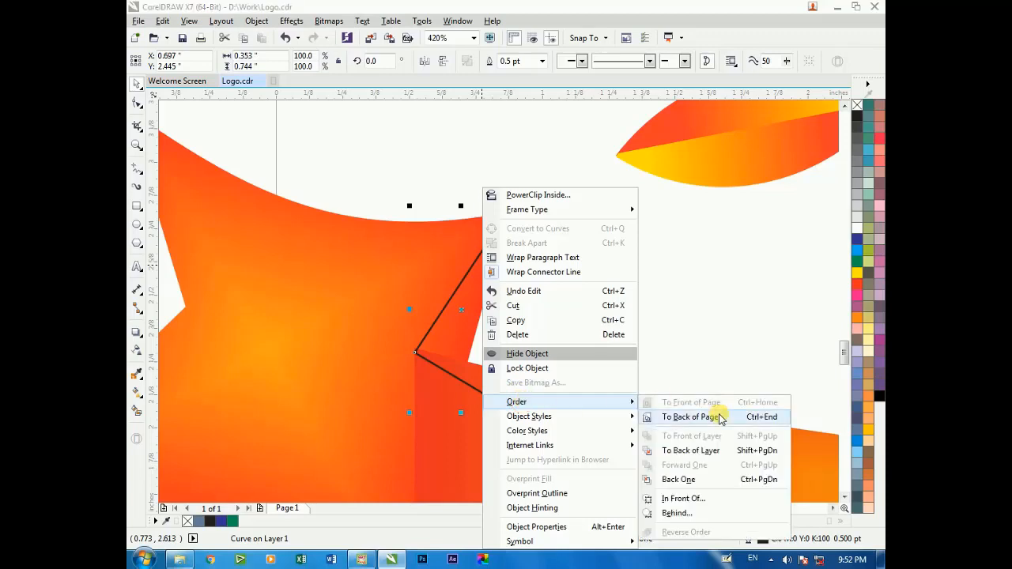
{"action": "left_click", "coordinate": [679, 479]}
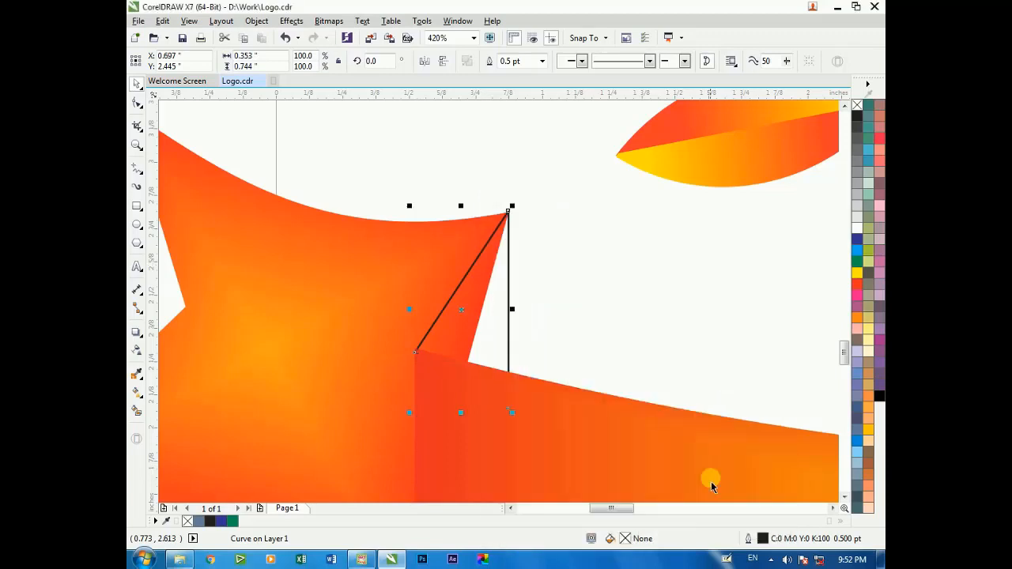
{"action": "left_click", "coordinate": [858, 127]}
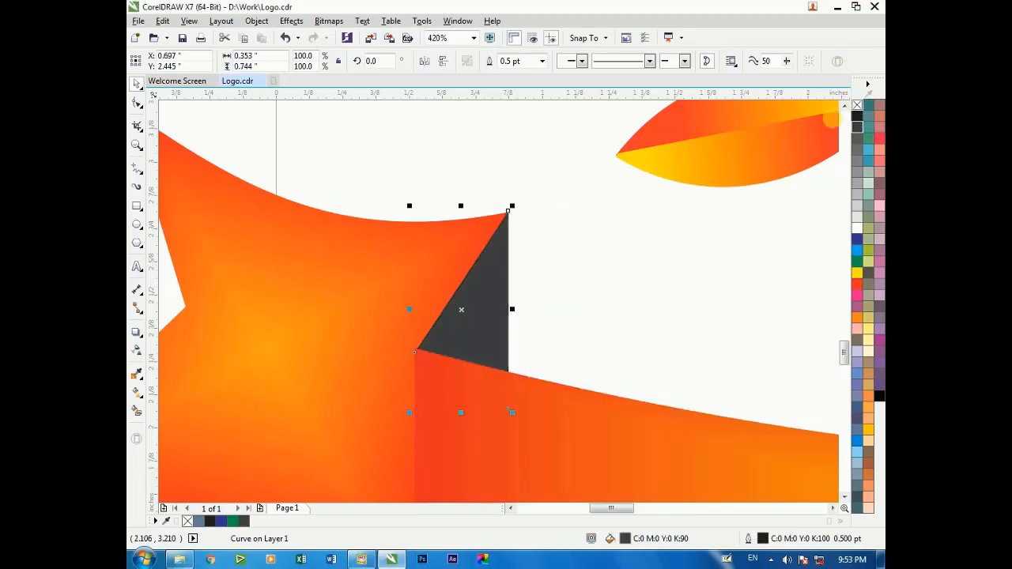
{"action": "left_click", "coordinate": [530, 276]}
Duplicate the left tail and its fold triangle straight across to the banner's right part, group the copies and mirror them horizontally
{"action": "scroll", "coordinate": [526, 271], "scroll_direction": "down", "scroll_amount": 5}
{"action": "left_click_drag", "start_coordinate": [519, 267], "coordinate": [764, 372]}
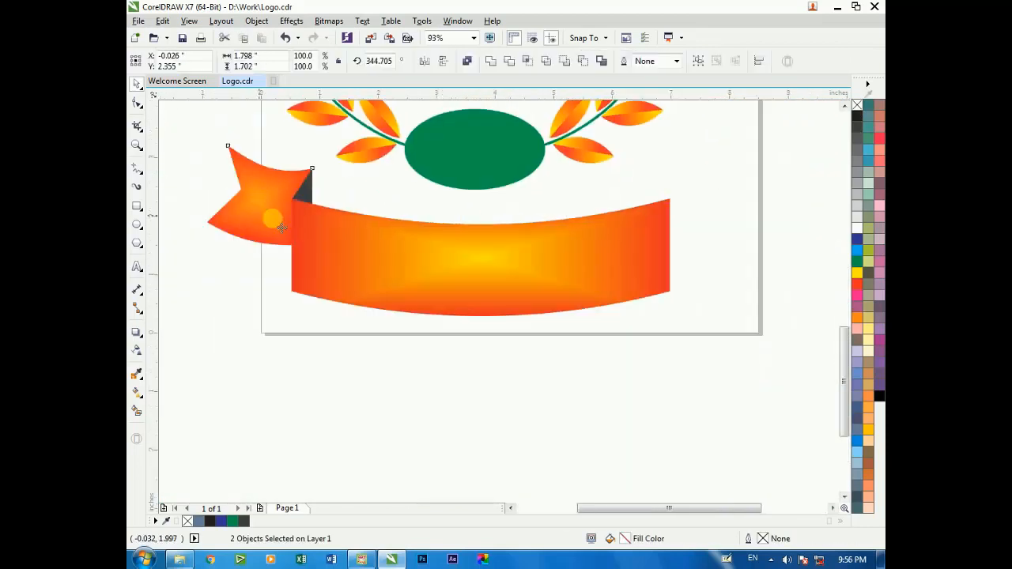
{"action": "right_click", "coordinate": [624, 200]}
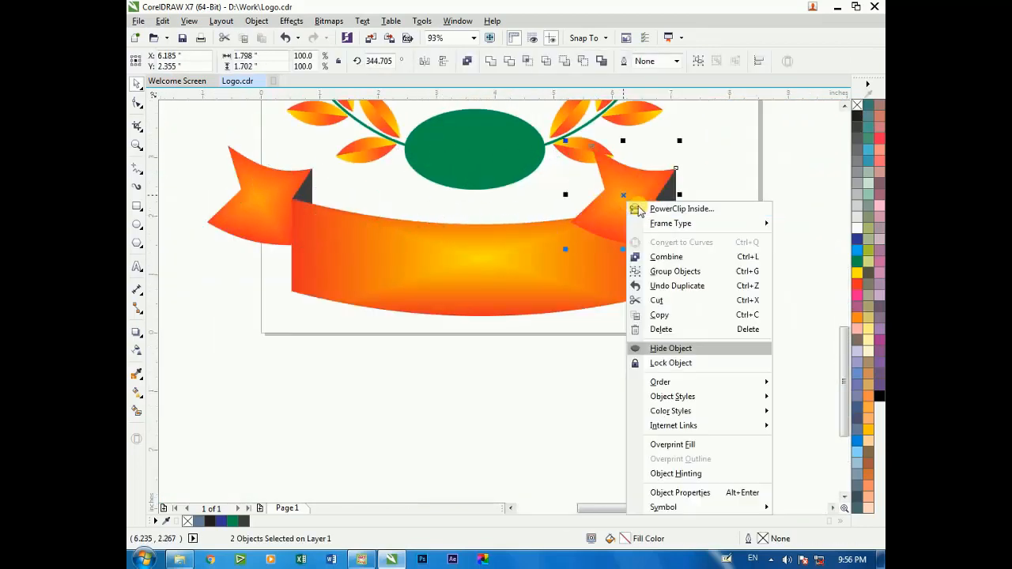
{"action": "left_click", "coordinate": [673, 271]}
{"action": "left_click", "coordinate": [422, 62]}
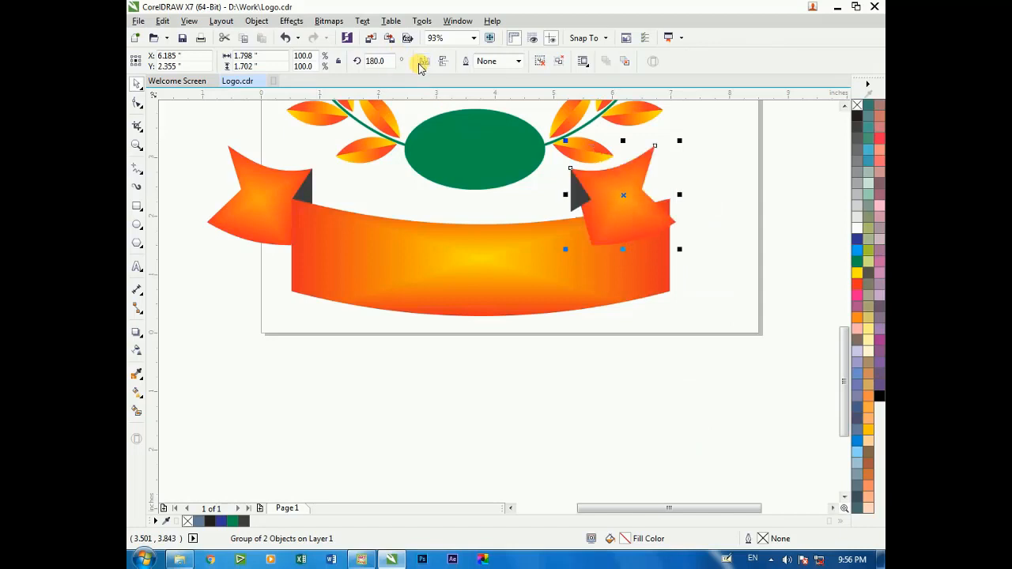
Move the mirrored tail group outward to meet the banner's right end and place it behind the banner
{"action": "scroll", "coordinate": [702, 239], "scroll_direction": "up", "scroll_amount": 3}
{"action": "left_click_drag", "start_coordinate": [522, 323], "coordinate": [724, 327]}
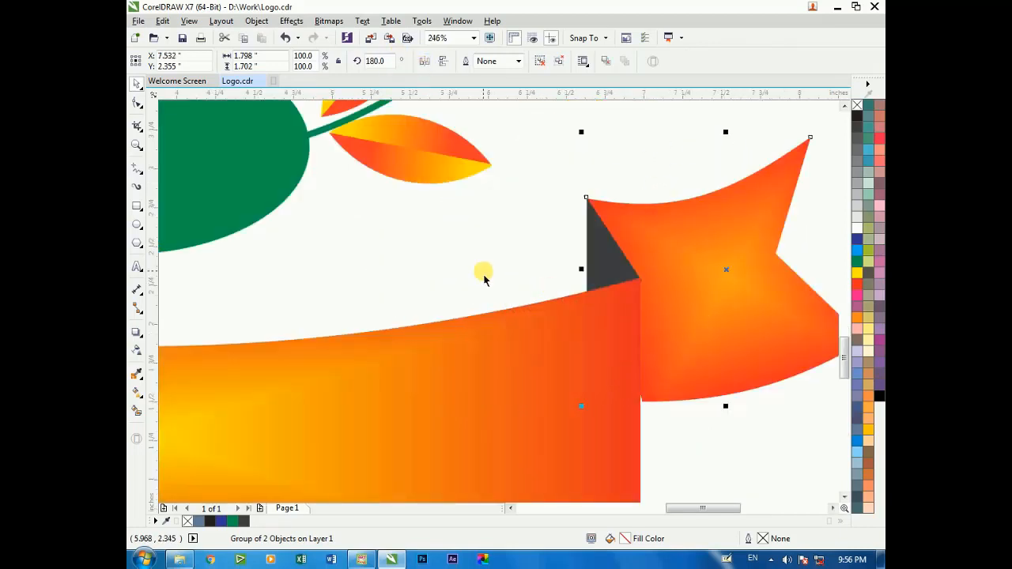
{"action": "scroll", "coordinate": [482, 276], "scroll_direction": "down", "scroll_amount": 2}
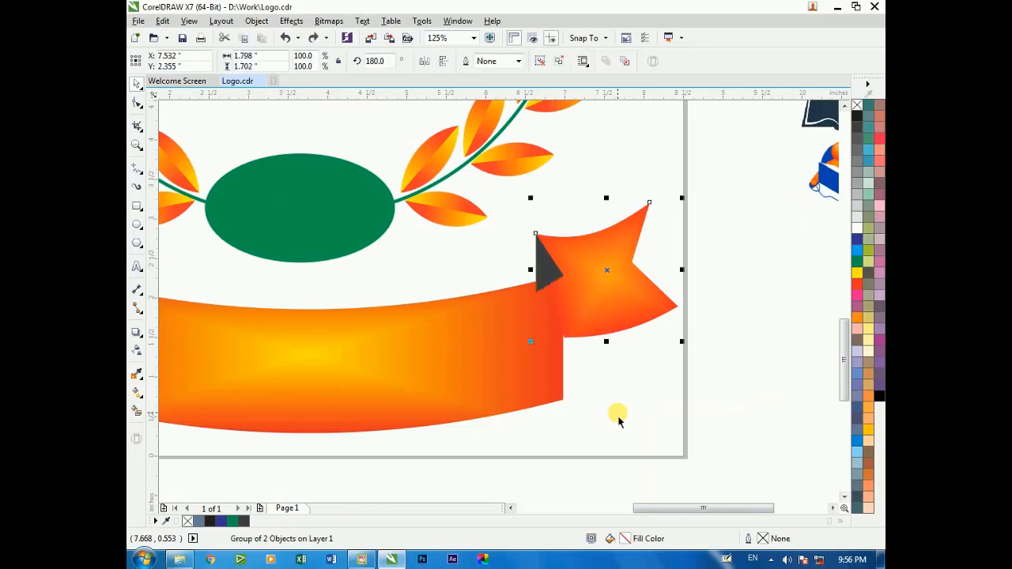
{"action": "right_click", "coordinate": [610, 353]}
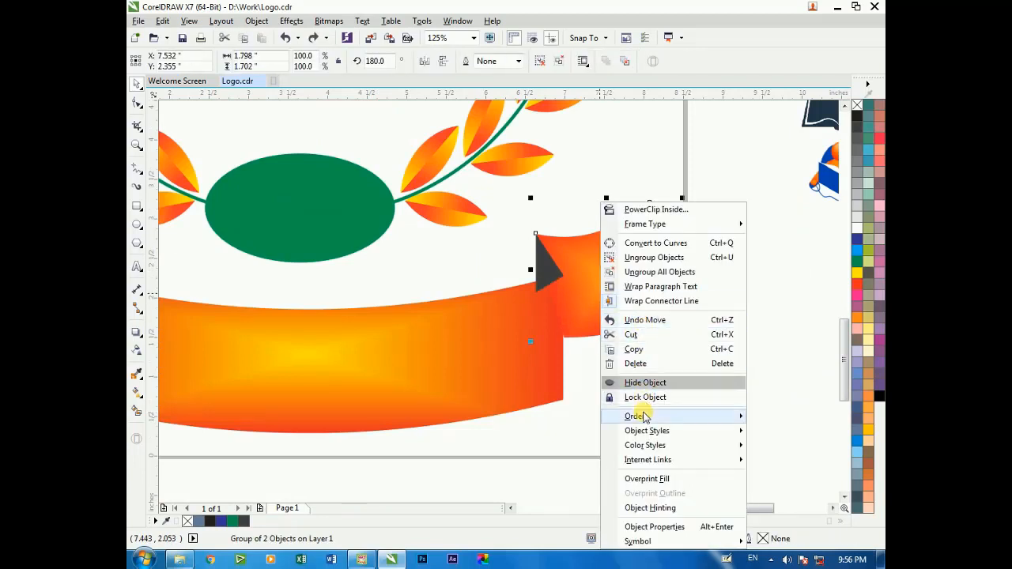
{"action": "mouse_move", "coordinate": [638, 416]}
{"action": "left_click", "coordinate": [542, 427]}
{"action": "left_click", "coordinate": [604, 401]}
{"action": "scroll", "coordinate": [604, 308], "scroll_direction": "up", "scroll_amount": 2}
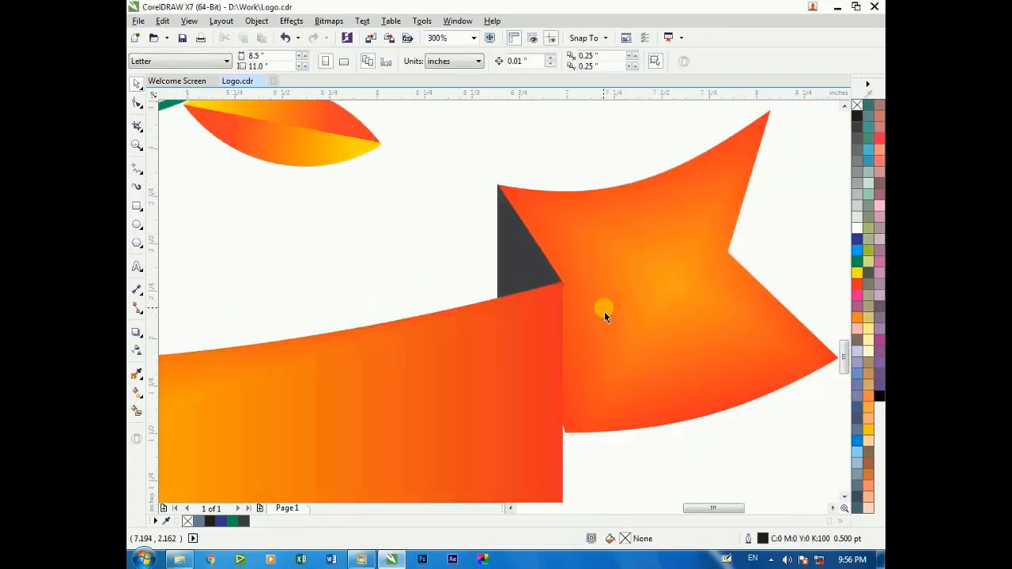
{"action": "scroll", "coordinate": [605, 308], "scroll_direction": "down", "scroll_amount": 2}
{"action": "left_click", "coordinate": [616, 309]}
{"action": "left_click", "coordinate": [621, 420]}
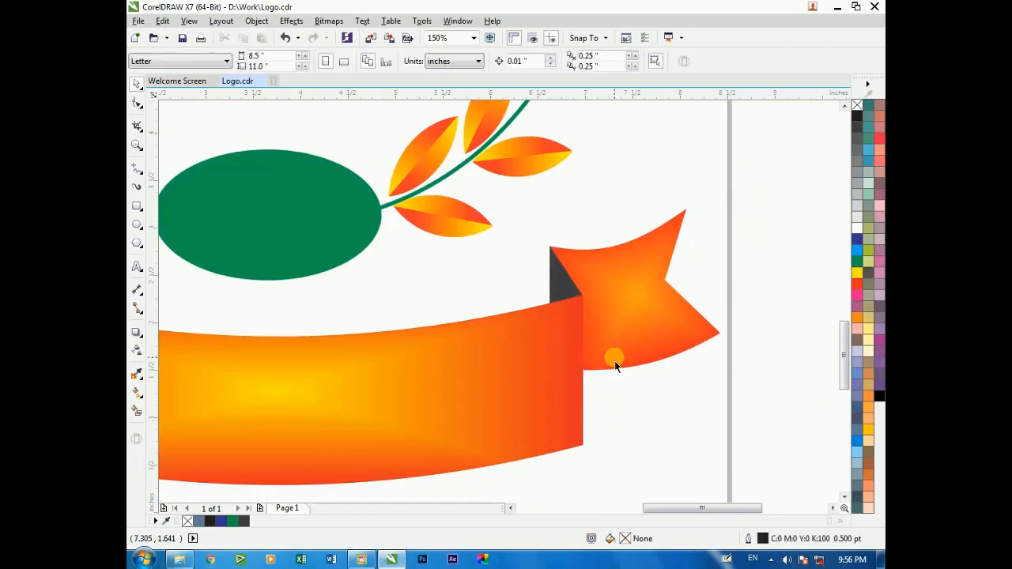
Make a centered, smaller copy of the curved banner inside the original, about 5.9 by 1.66 inches
{"action": "scroll", "coordinate": [615, 361], "scroll_direction": "down", "scroll_amount": 4}
{"action": "scroll", "coordinate": [554, 379], "scroll_direction": "up", "scroll_amount": 2}
{"action": "left_click", "coordinate": [547, 344]}
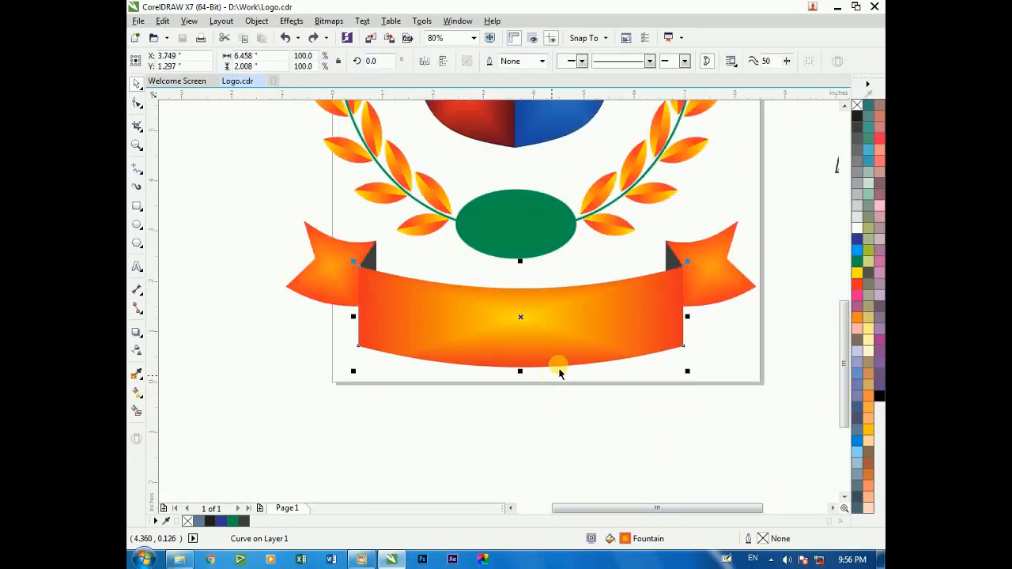
{"action": "left_click_drag", "start_coordinate": [687, 265], "coordinate": [673, 266]}
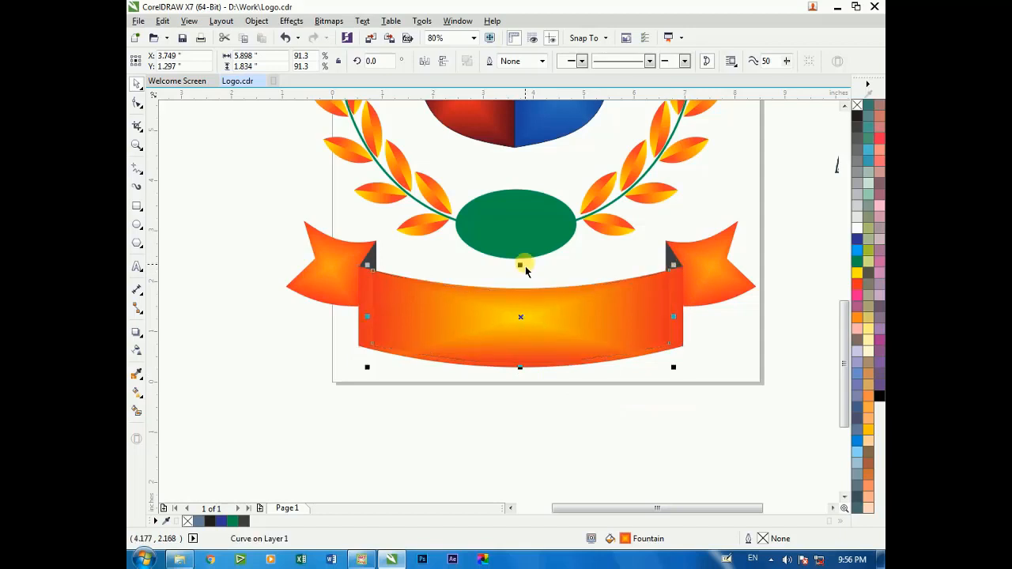
{"action": "left_click_drag", "start_coordinate": [519, 267], "coordinate": [519, 269]}
{"action": "key", "text": "F2"}
{"action": "left_click_drag", "start_coordinate": [361, 235], "coordinate": [701, 383]}
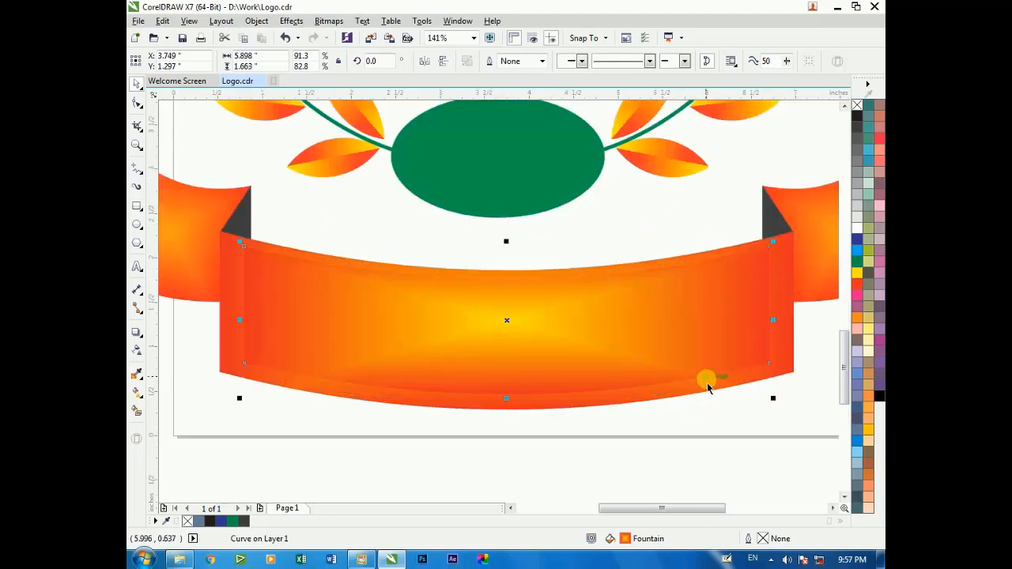
{"action": "left_click", "coordinate": [785, 365], "text": "shift"}
Remove the inner banner copy's fill and give it a 1.5 pt golden yellow outline (C0 M20 Y100 K0)
{"action": "left_click", "coordinate": [592, 355]}
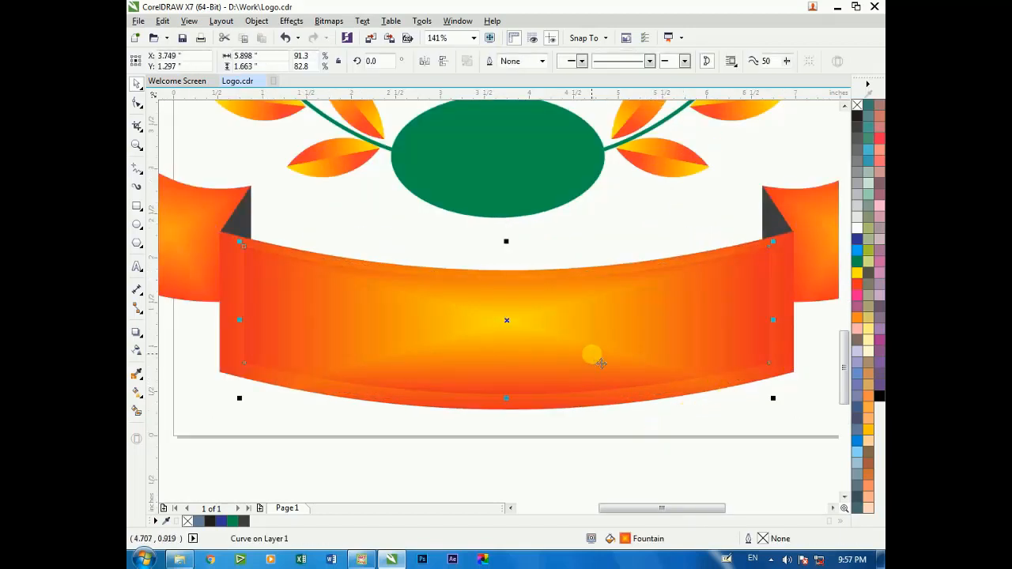
{"action": "left_click", "coordinate": [857, 106]}
{"action": "left_click", "coordinate": [584, 296]}
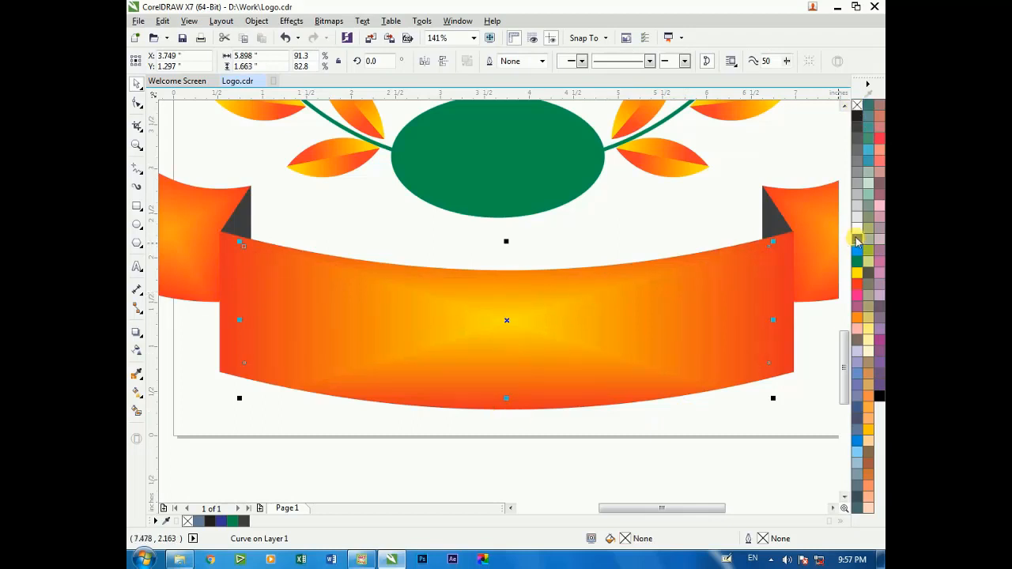
{"action": "right_click", "coordinate": [869, 431]}
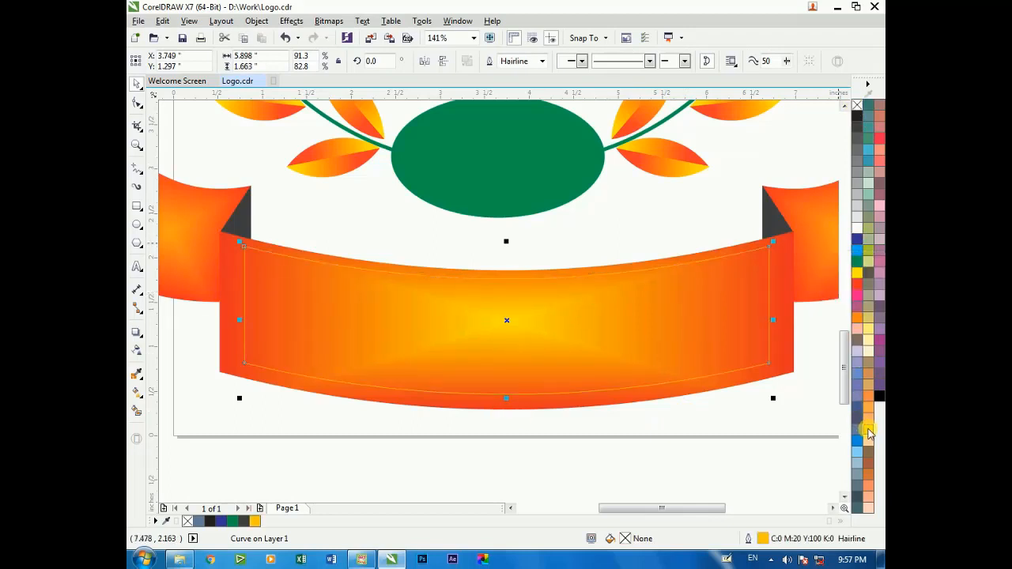
{"action": "left_click", "coordinate": [537, 62]}
{"action": "left_click", "coordinate": [533, 124]}
Nudge the yellow inner frame slightly down and widen it evenly to about 6.125 inches
{"action": "left_click", "coordinate": [783, 288], "text": "shift"}
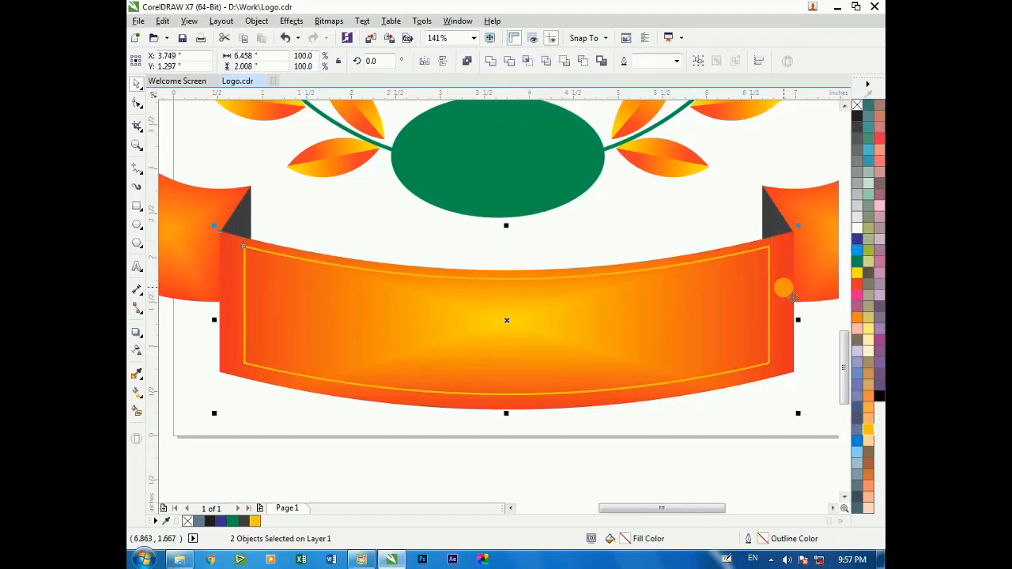
{"action": "left_click", "coordinate": [607, 294]}
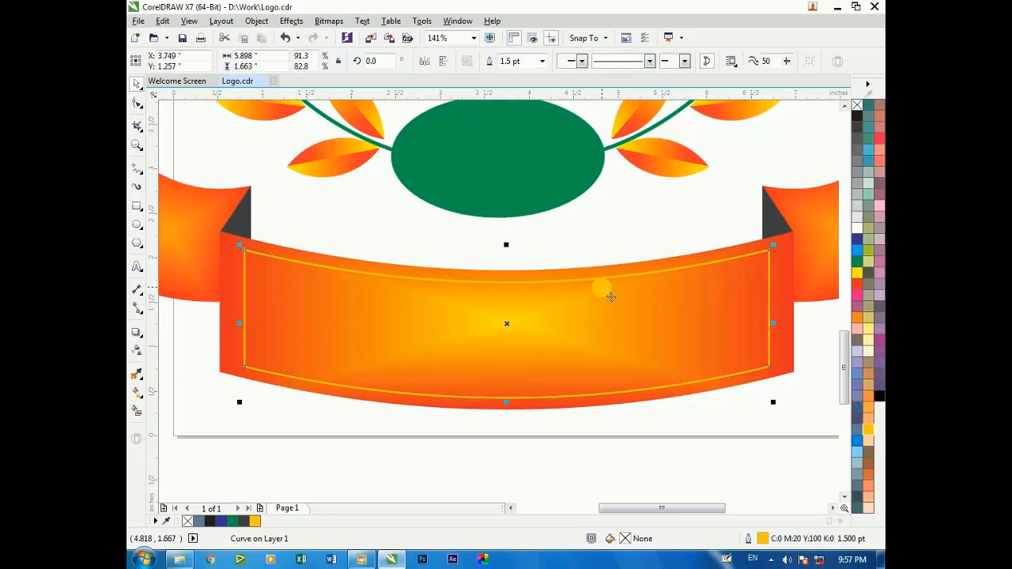
{"action": "left_click_drag", "start_coordinate": [773, 325], "coordinate": [793, 324]}
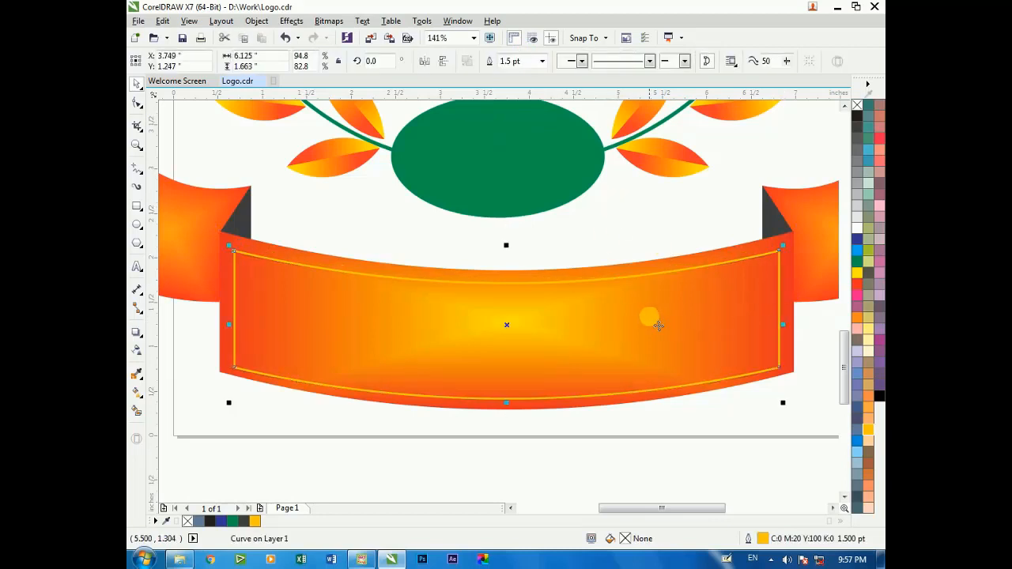
{"action": "scroll", "coordinate": [646, 320], "scroll_direction": "down", "scroll_amount": 2}
{"action": "left_click", "coordinate": [500, 405]}
Add the artistic text "Govt. Primary School" in the empty area below the banner
{"action": "scroll", "coordinate": [715, 395], "scroll_direction": "up", "scroll_amount": 1}
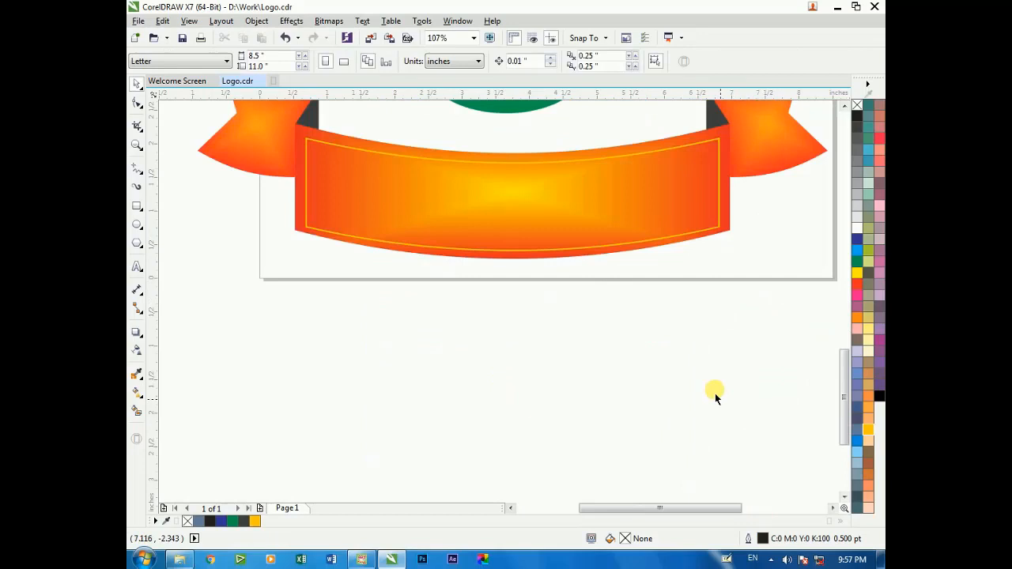
{"action": "left_click", "coordinate": [137, 266]}
{"action": "left_click", "coordinate": [311, 392]}
{"action": "type", "text": "Gp"}
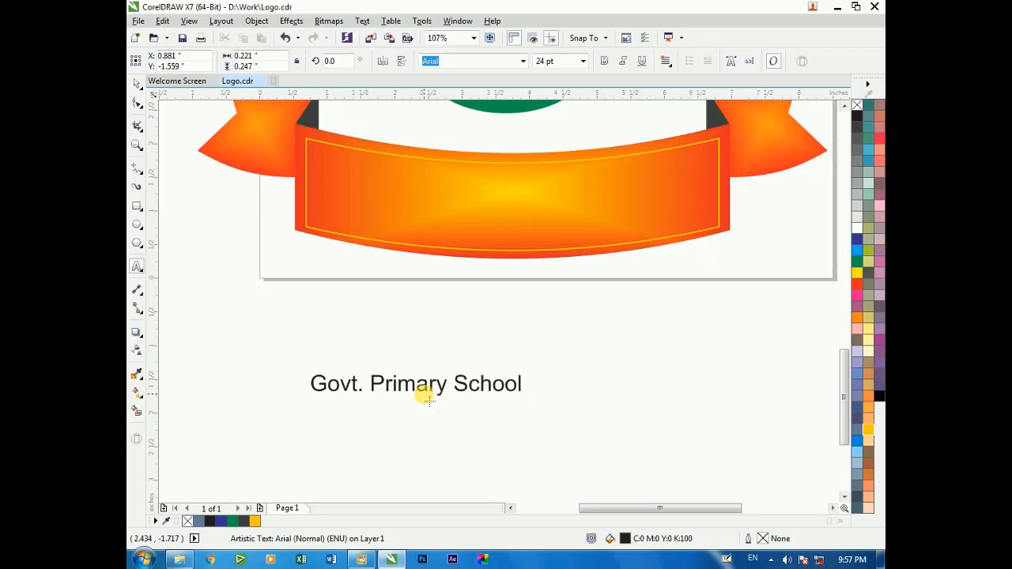
Set the school name in Impact, enlarge it to about 5.74 inches wide and place it just below the banner
{"action": "left_click", "coordinate": [137, 84]}
{"action": "left_click", "coordinate": [522, 62]}
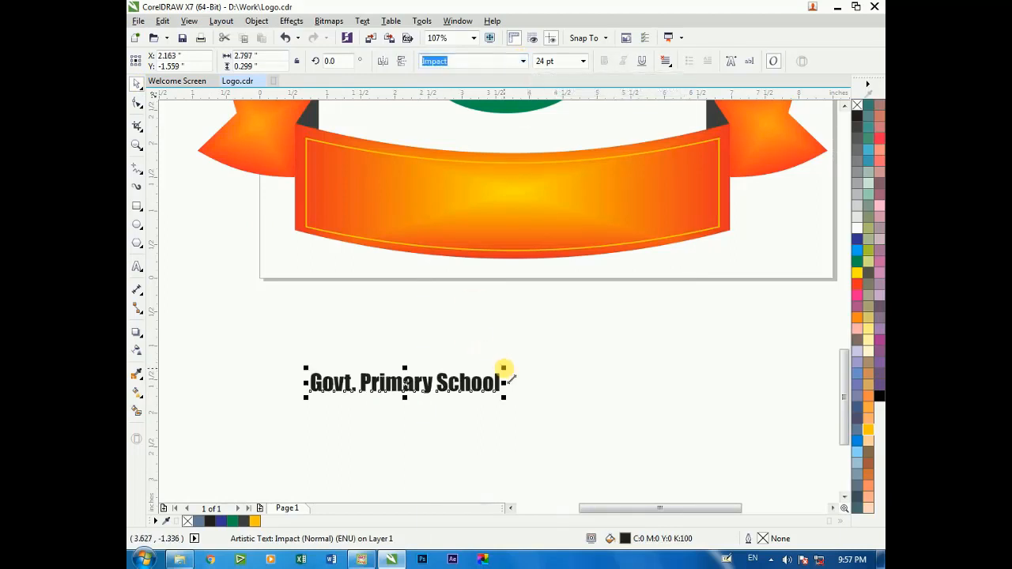
{"action": "left_click_drag", "start_coordinate": [506, 368], "coordinate": [709, 310]}
{"action": "left_click_drag", "start_coordinate": [540, 346], "coordinate": [569, 304]}
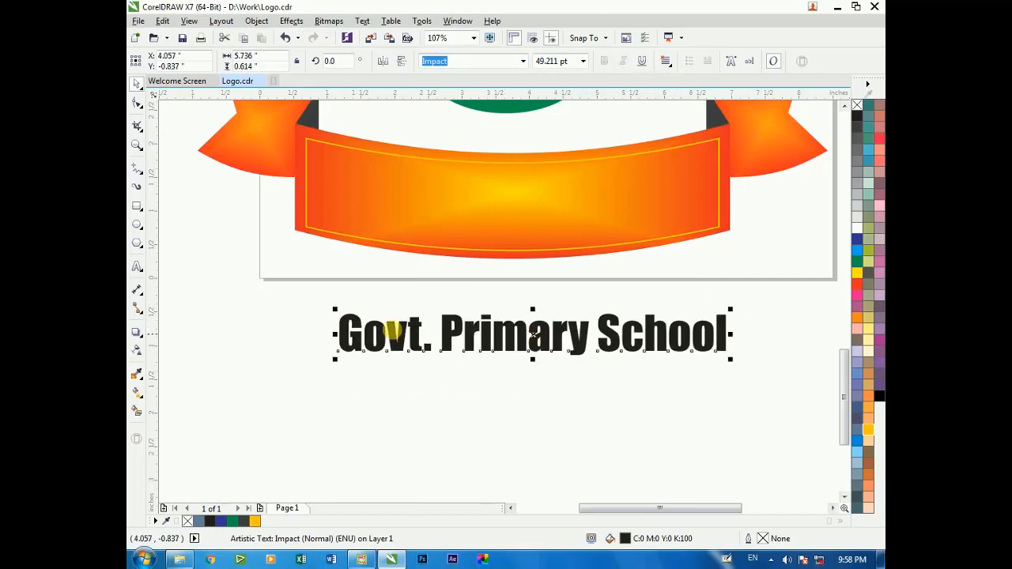
Try to reshape the school name with the Envelope tool by pulling its upper and lower middle nodes outward
{"action": "left_click", "coordinate": [142, 380]}
{"action": "left_click", "coordinate": [143, 397]}
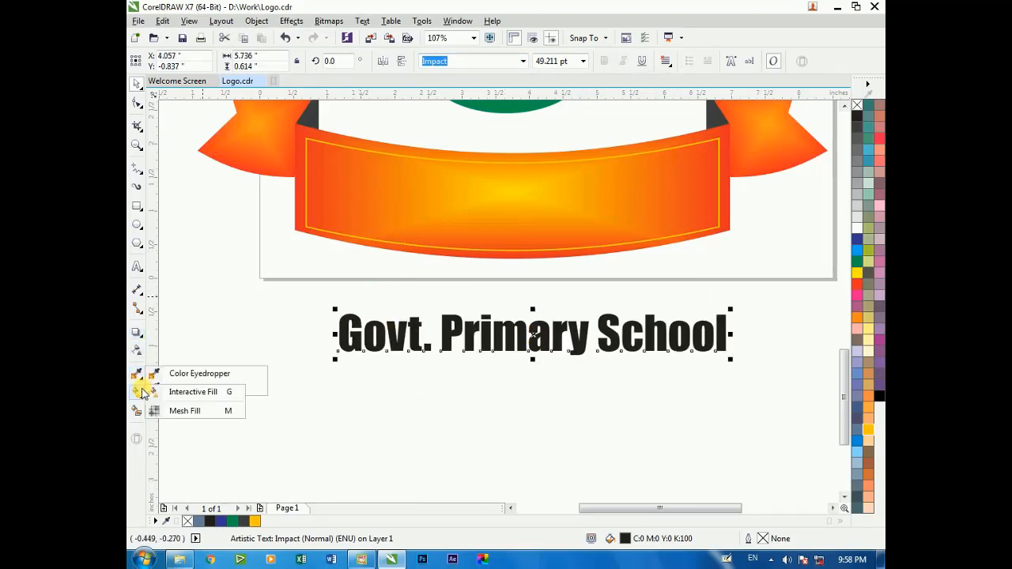
{"action": "left_click", "coordinate": [139, 332]}
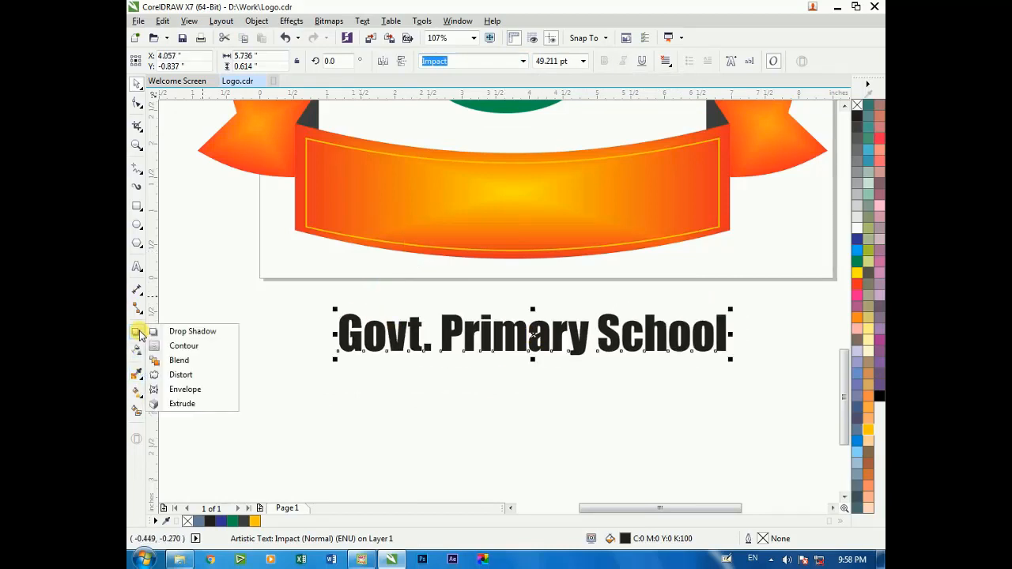
{"action": "left_click", "coordinate": [184, 389]}
{"action": "left_click_drag", "start_coordinate": [532, 316], "coordinate": [535, 295]}
{"action": "left_click_drag", "start_coordinate": [535, 356], "coordinate": [535, 372]}
{"action": "key", "text": "ctrl+z"}
{"action": "key", "text": "ctrl+z"}
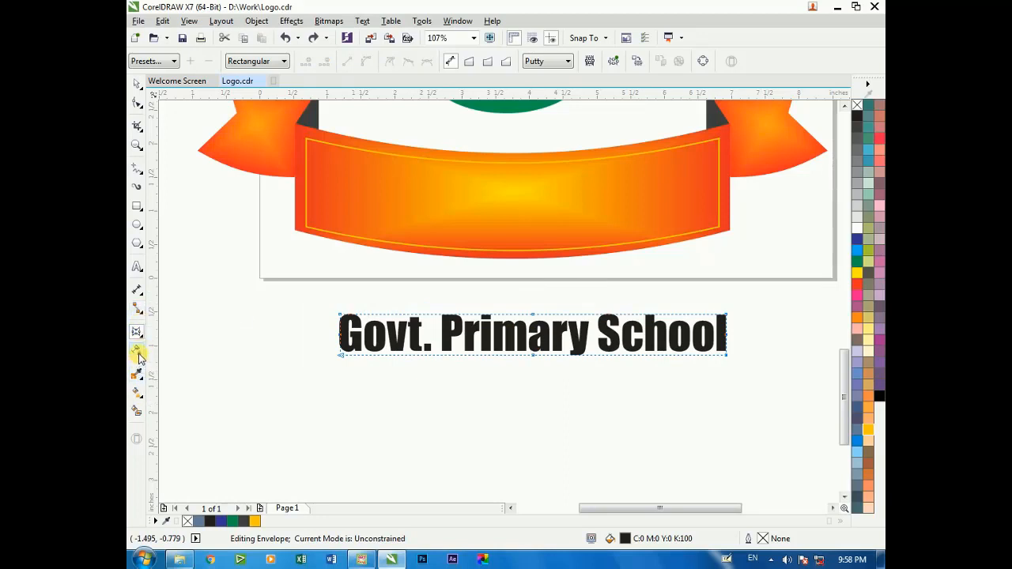
{"action": "mouse_move", "coordinate": [141, 378]}
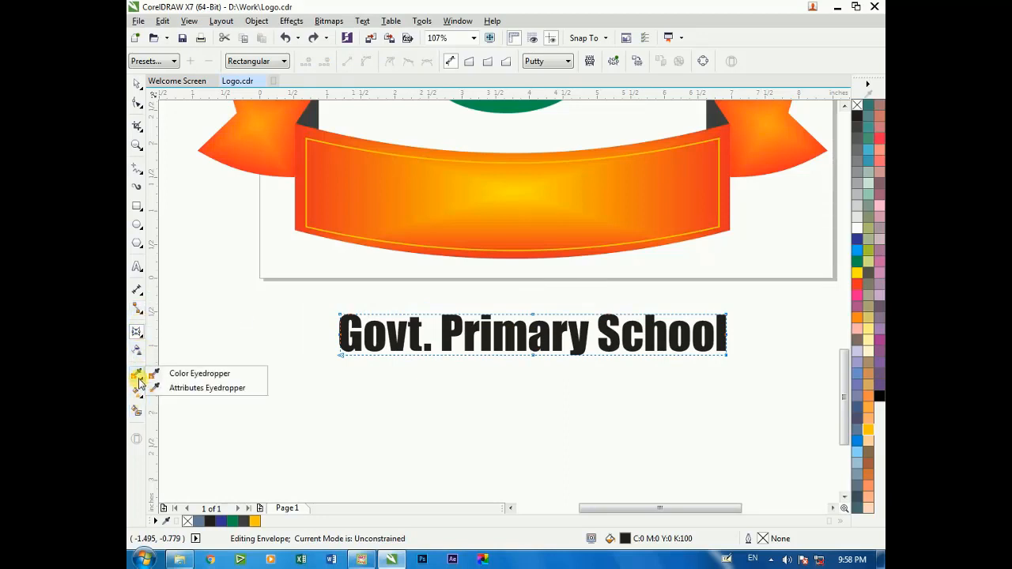
{"action": "mouse_move", "coordinate": [138, 206]}
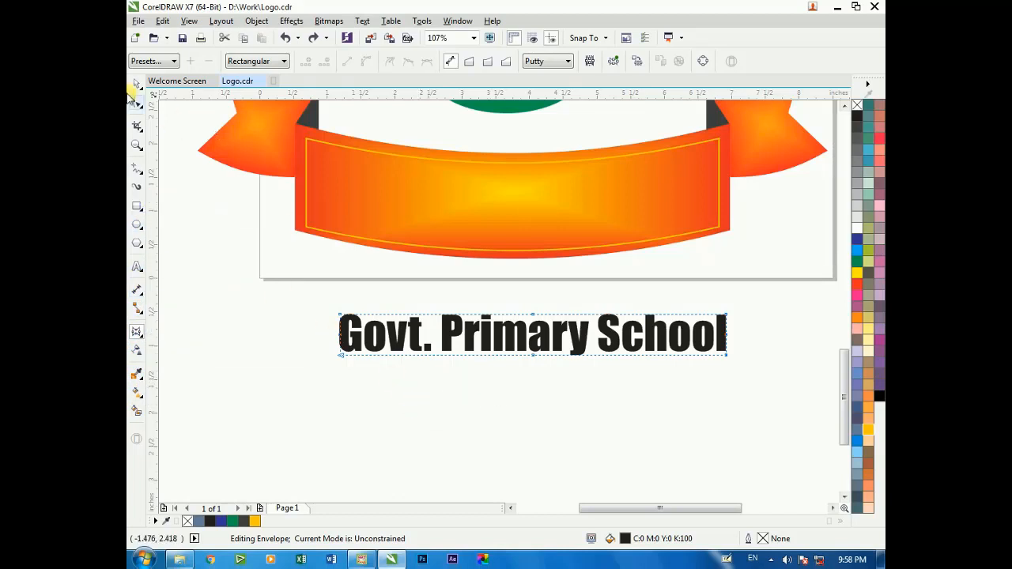
Stretch the school name to about 0.82 inches tall and center it on the banner horizontally and vertically
{"action": "left_click", "coordinate": [535, 311]}
{"action": "left_click_drag", "start_coordinate": [535, 312], "coordinate": [534, 302]}
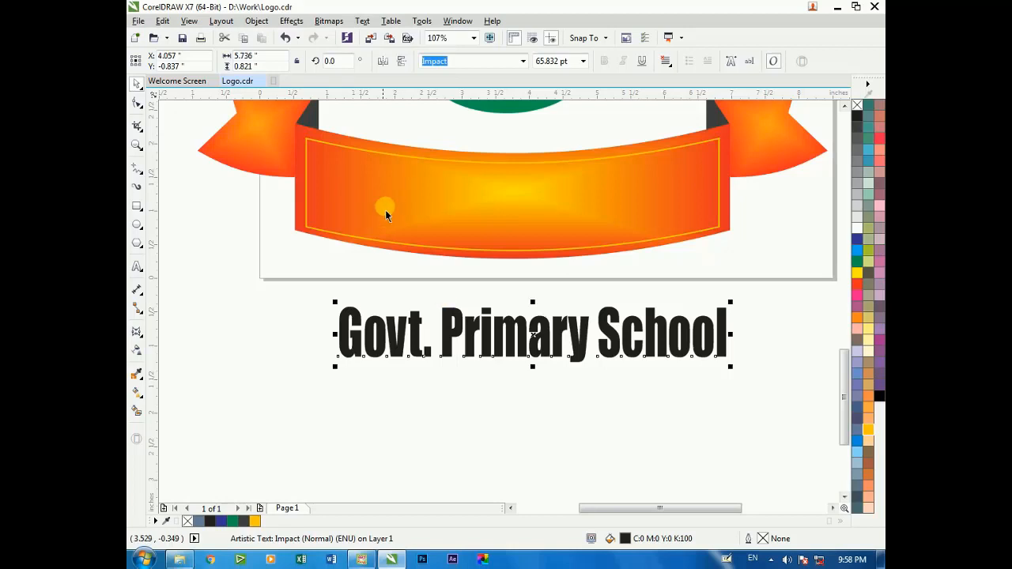
{"action": "left_click", "coordinate": [481, 215], "text": "shift"}
{"action": "key", "text": "c"}
{"action": "key", "text": "e"}
{"action": "key", "text": "Escape"}
{"action": "left_click", "coordinate": [478, 204]}
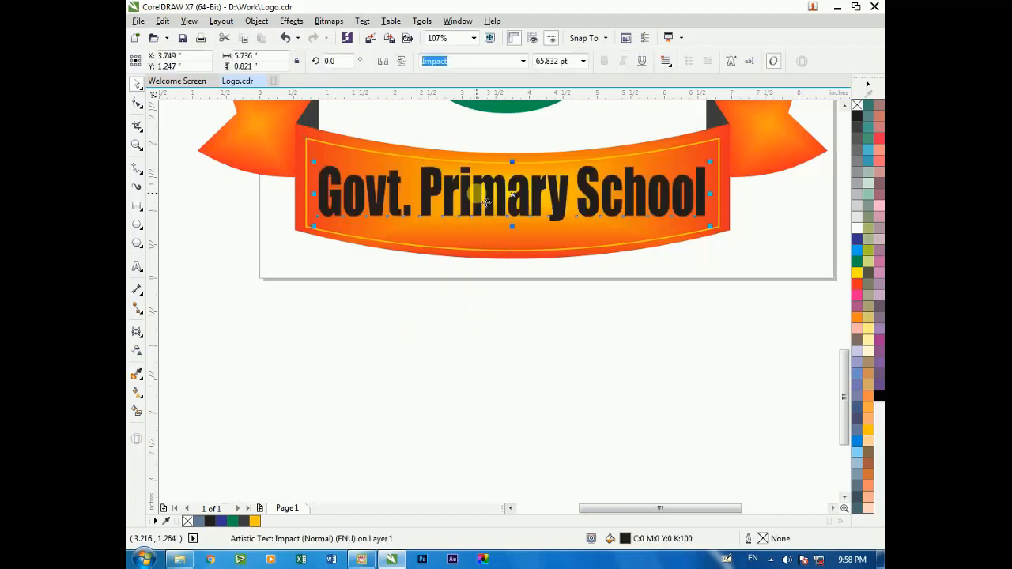
Fill the school name with white and highlight the word "Primary" in it
{"action": "left_click", "coordinate": [857, 228]}
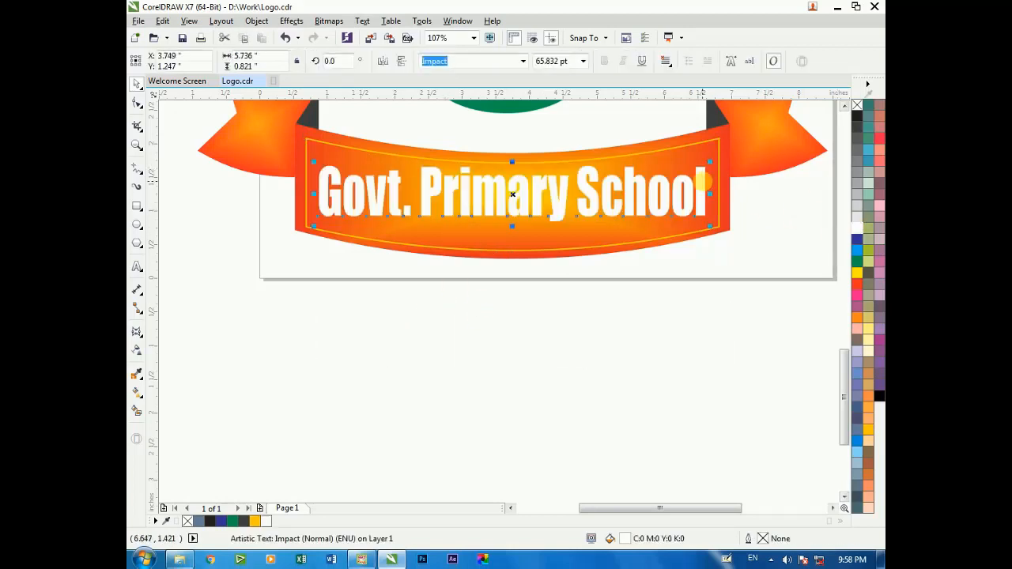
{"action": "double_click", "coordinate": [569, 198]}
{"action": "left_click_drag", "start_coordinate": [569, 198], "coordinate": [432, 204]}
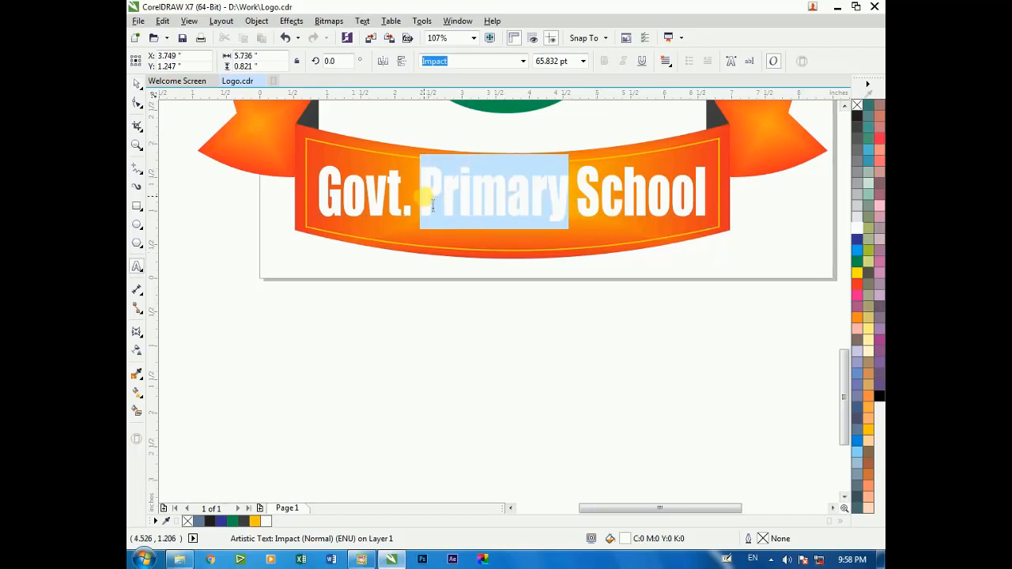
{"action": "left_click", "coordinate": [136, 84]}
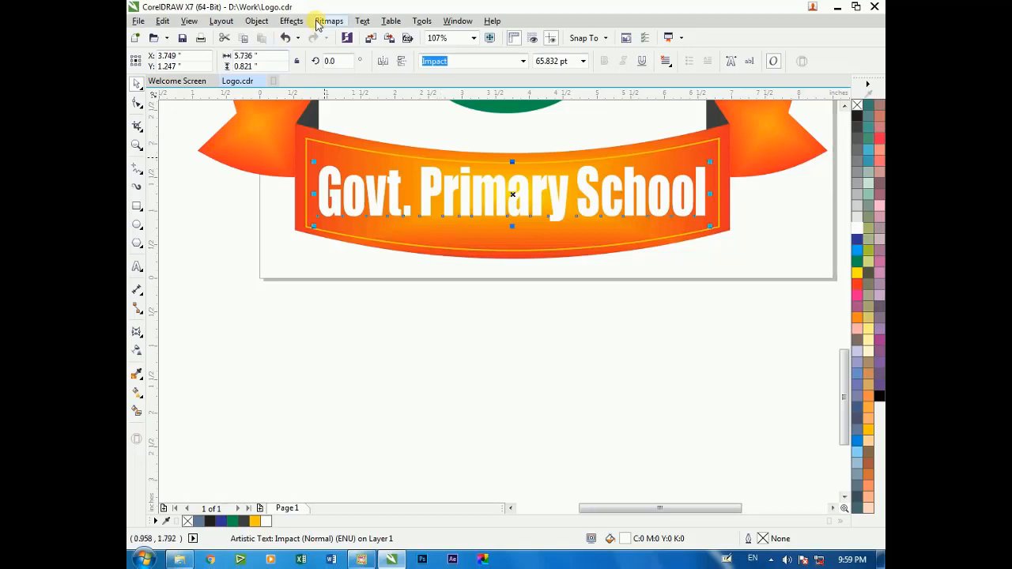
Move the school name straight down below the banner and fill it with red (C0 M100 Y100 K0)
{"action": "left_click_drag", "start_coordinate": [498, 204], "coordinate": [514, 336]}
{"action": "left_click", "coordinate": [857, 283]}
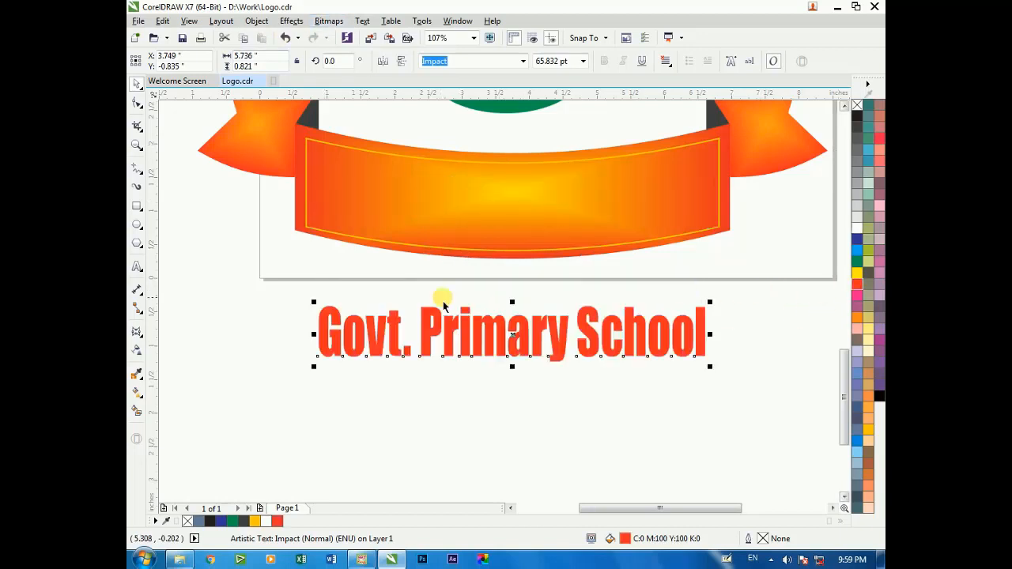
{"action": "left_click", "coordinate": [141, 342]}
{"action": "left_click", "coordinate": [141, 340]}
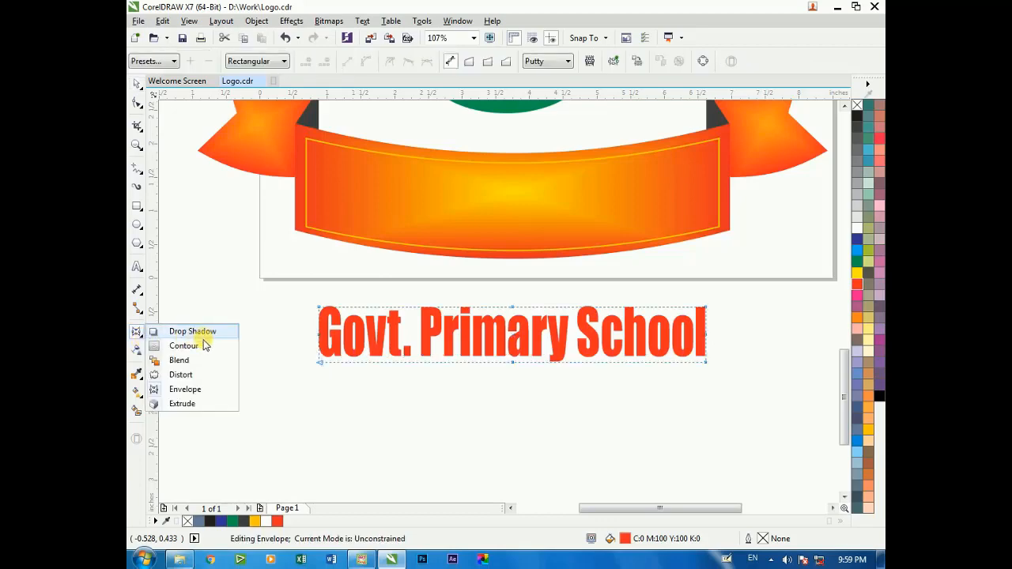
{"action": "left_click", "coordinate": [139, 341]}
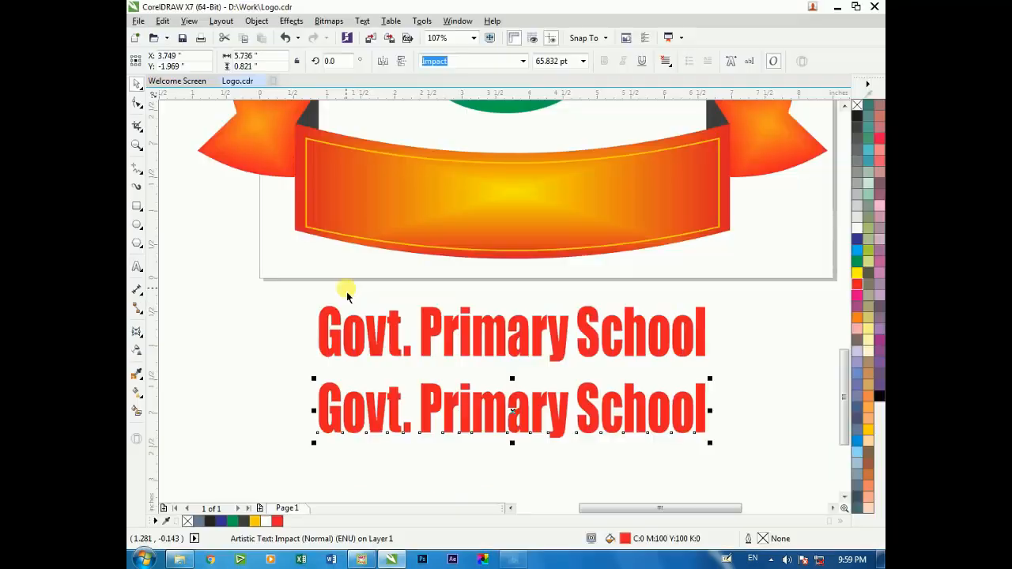